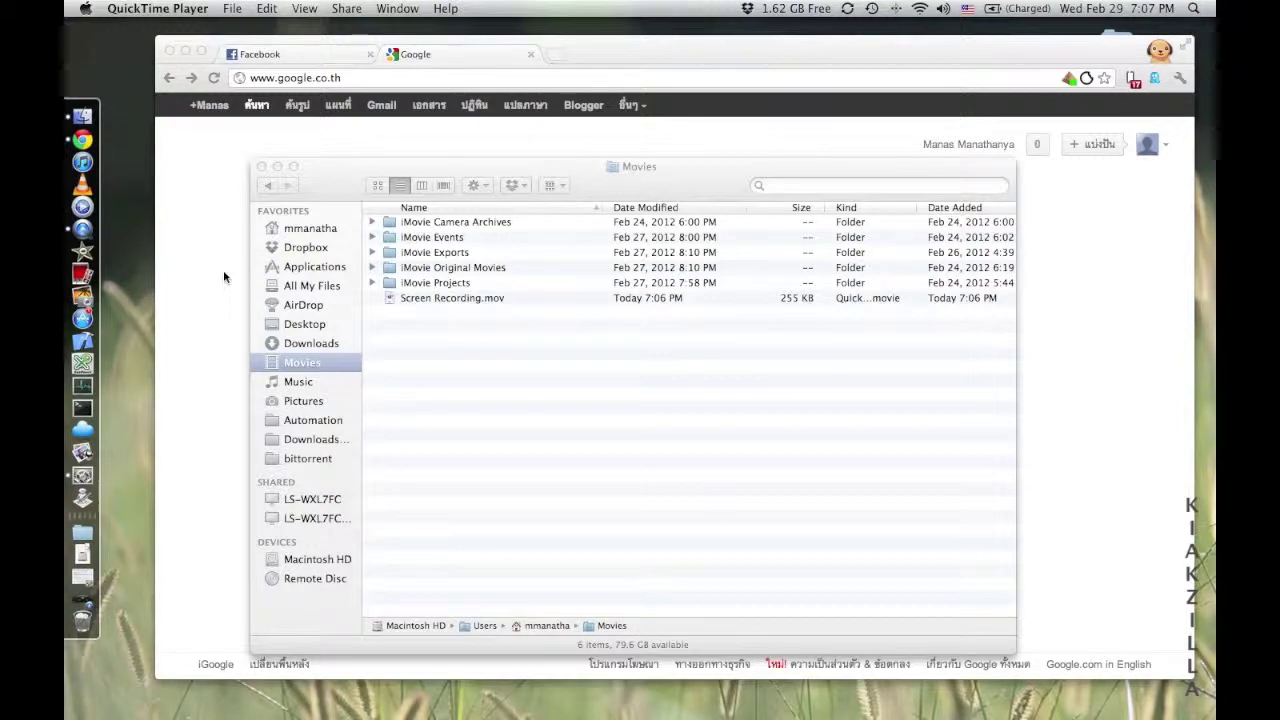
- Minimize the Chrome and Movies windows and make the empty desktop active
click(186, 53)
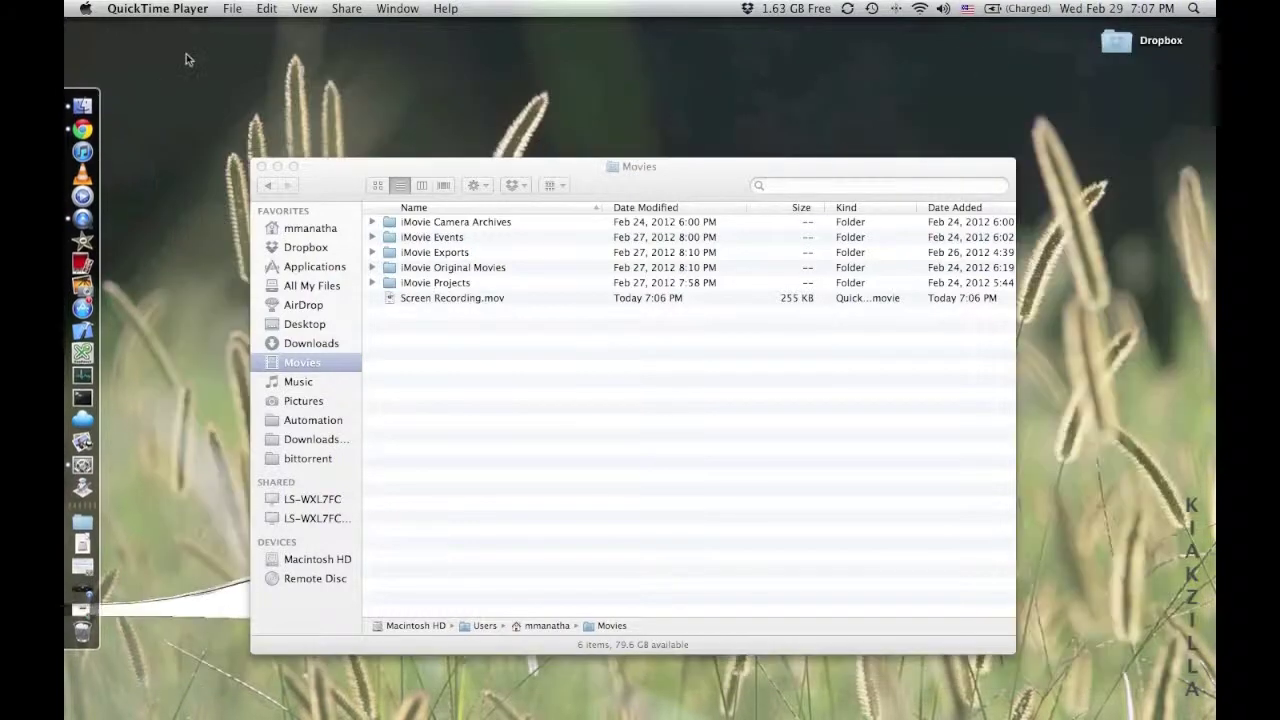
click(277, 166)
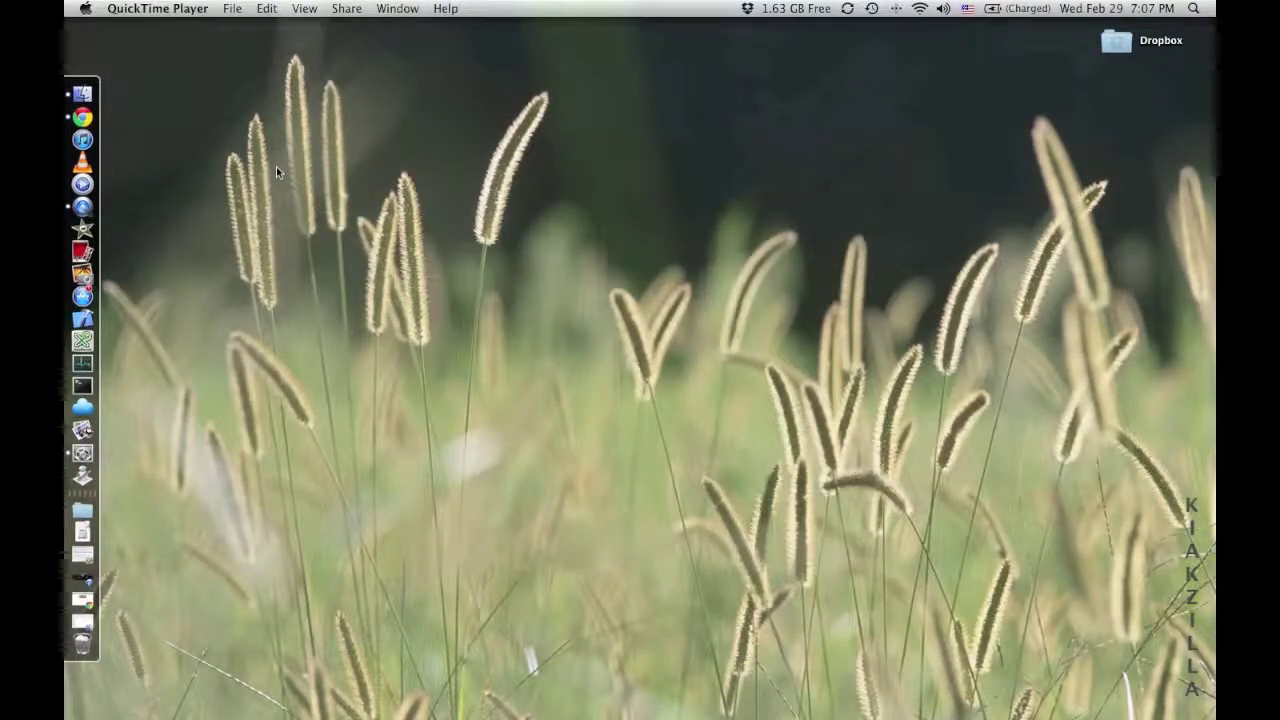
click(276, 166)
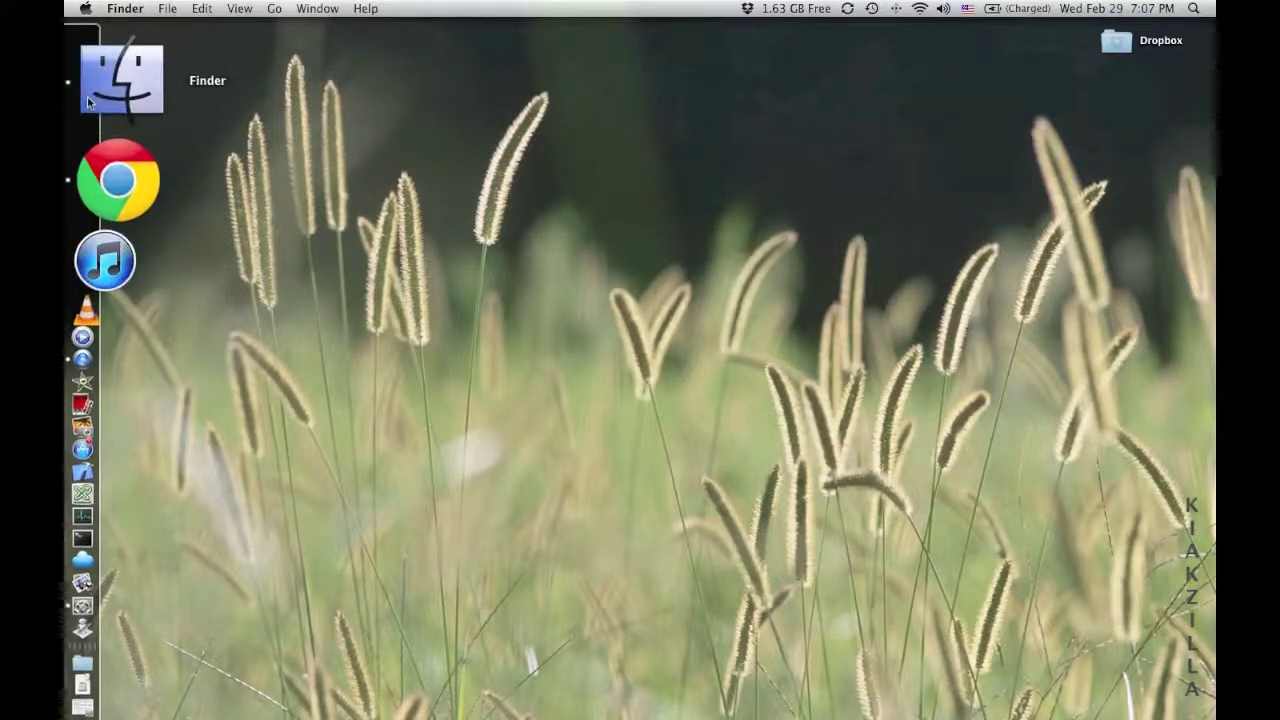
- Restore the Finder's Movies window, and bring up the Chrome window and minimize it again
click(125, 125)
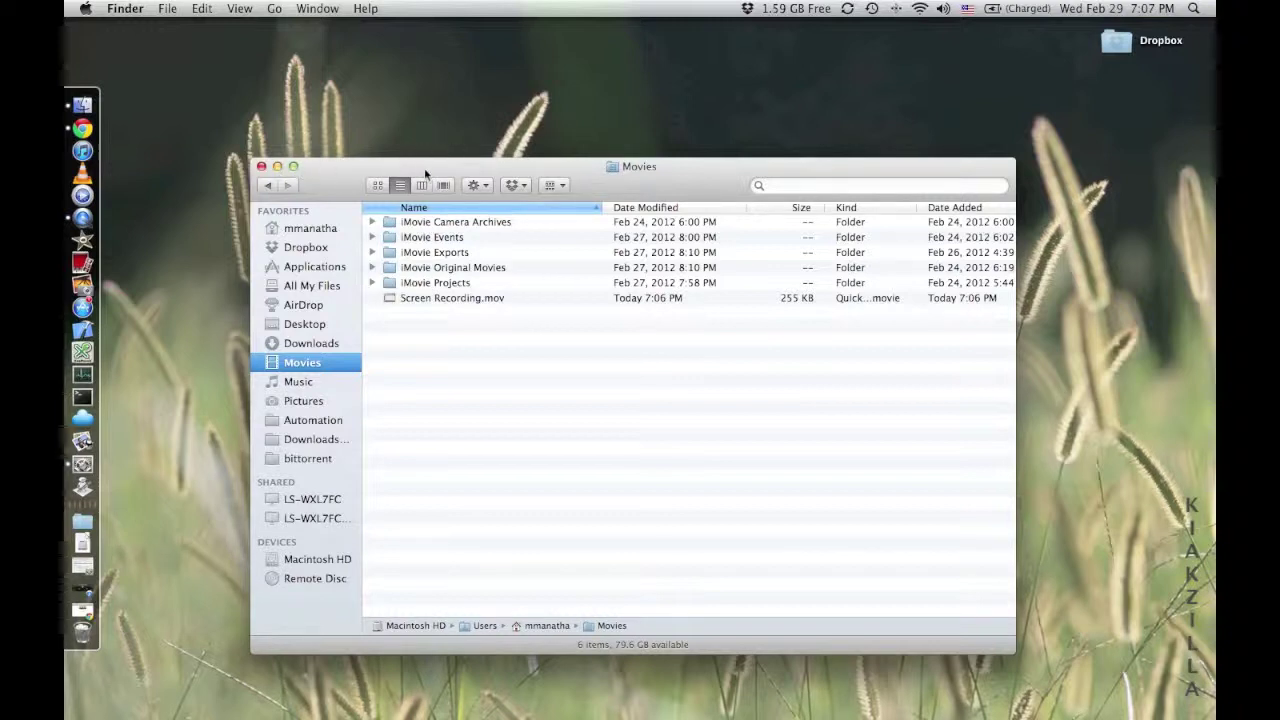
click(99, 130)
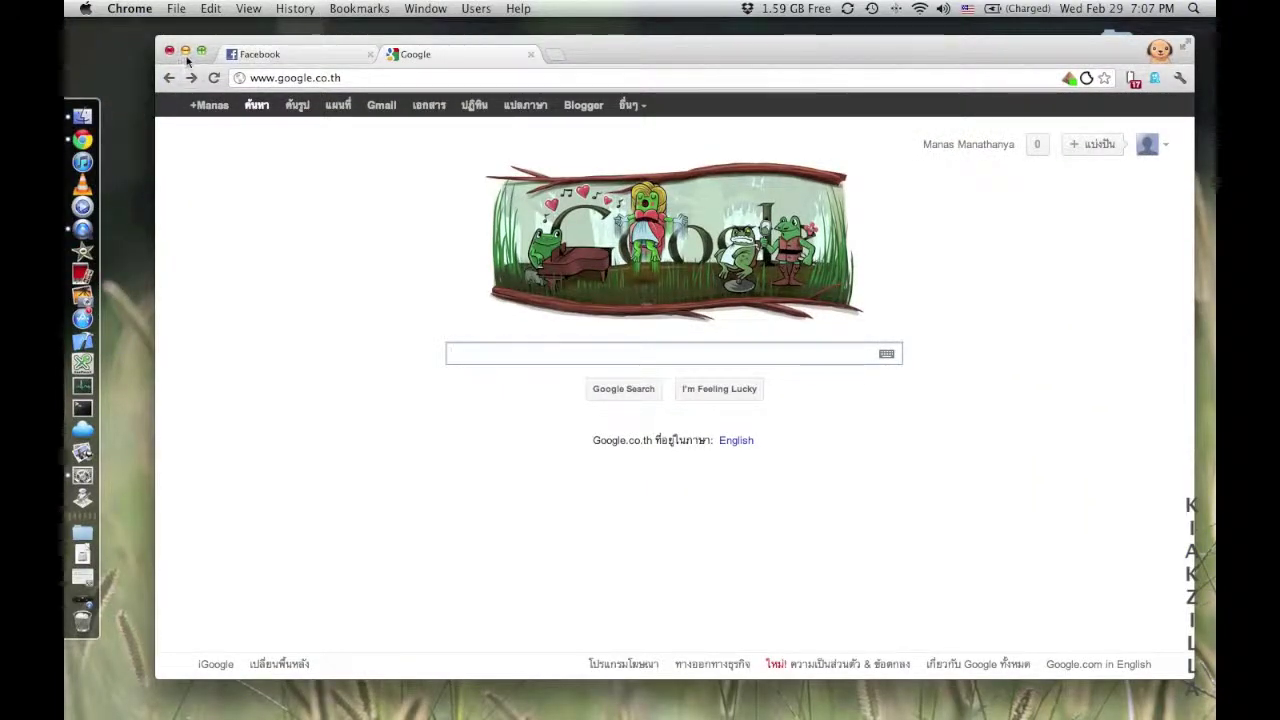
click(185, 50)
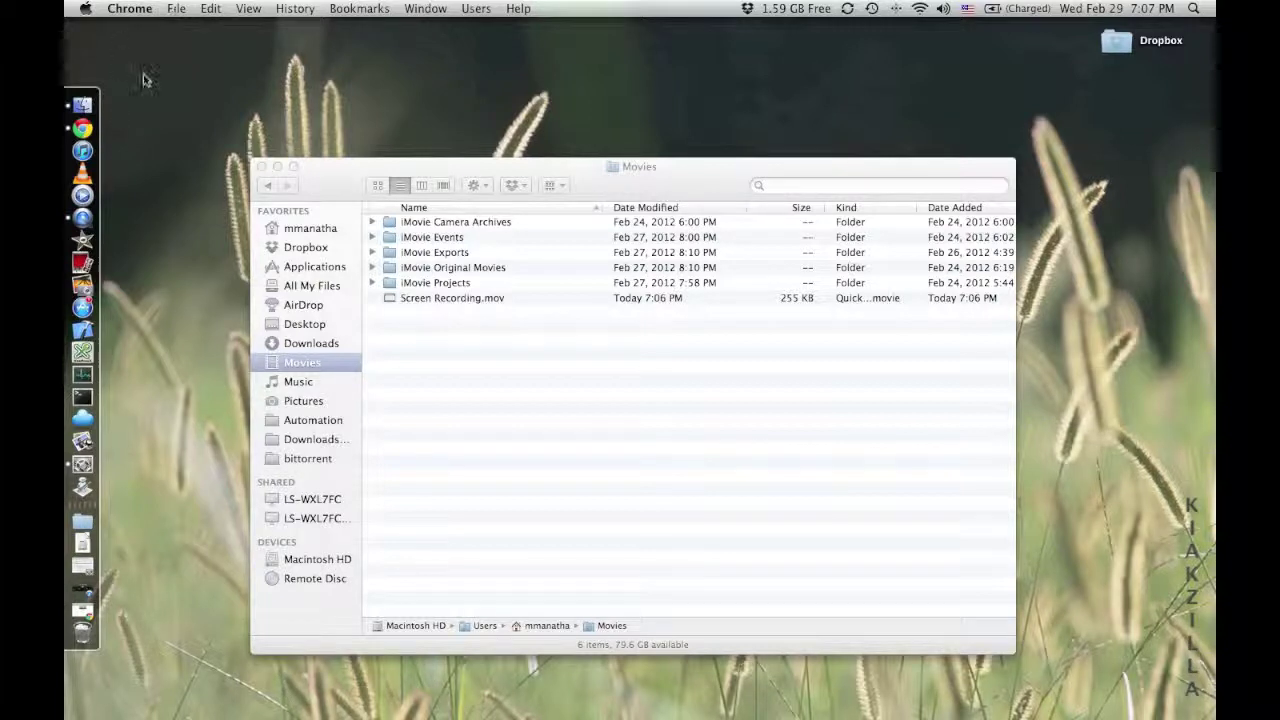
- Restore the Chrome window to view its editing commands, and minimize it again
click(96, 127)
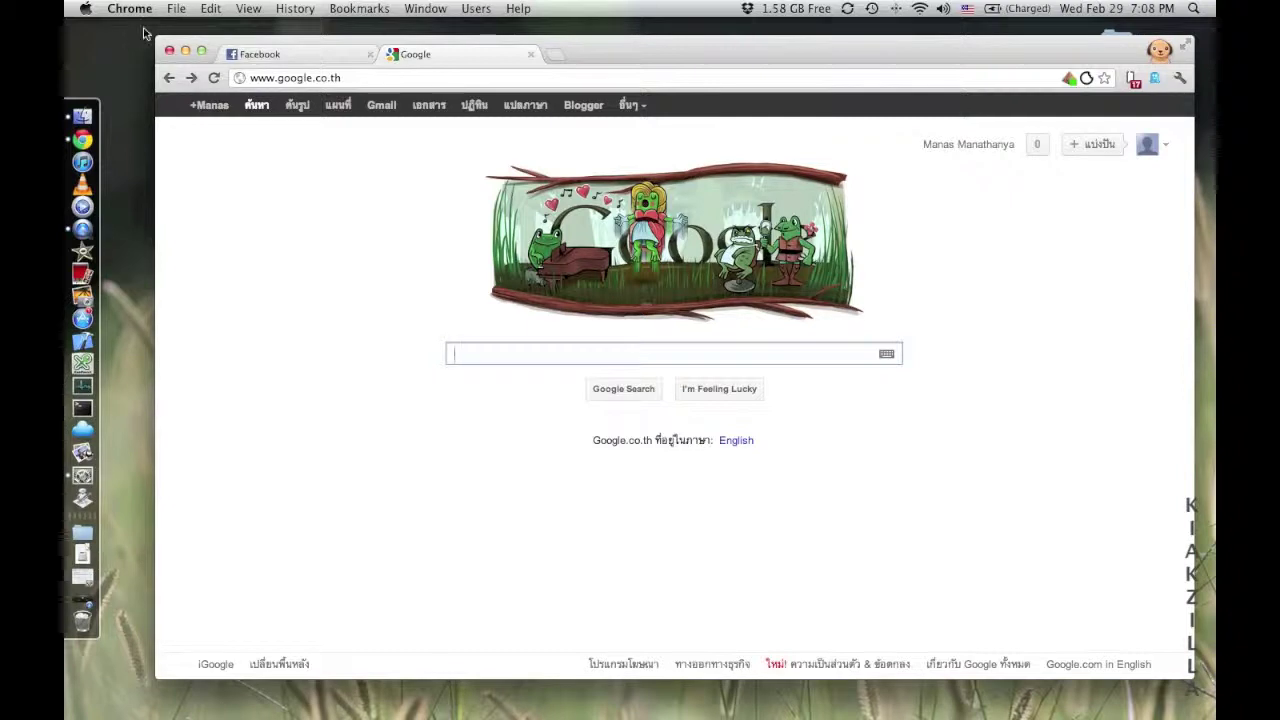
click(176, 8)
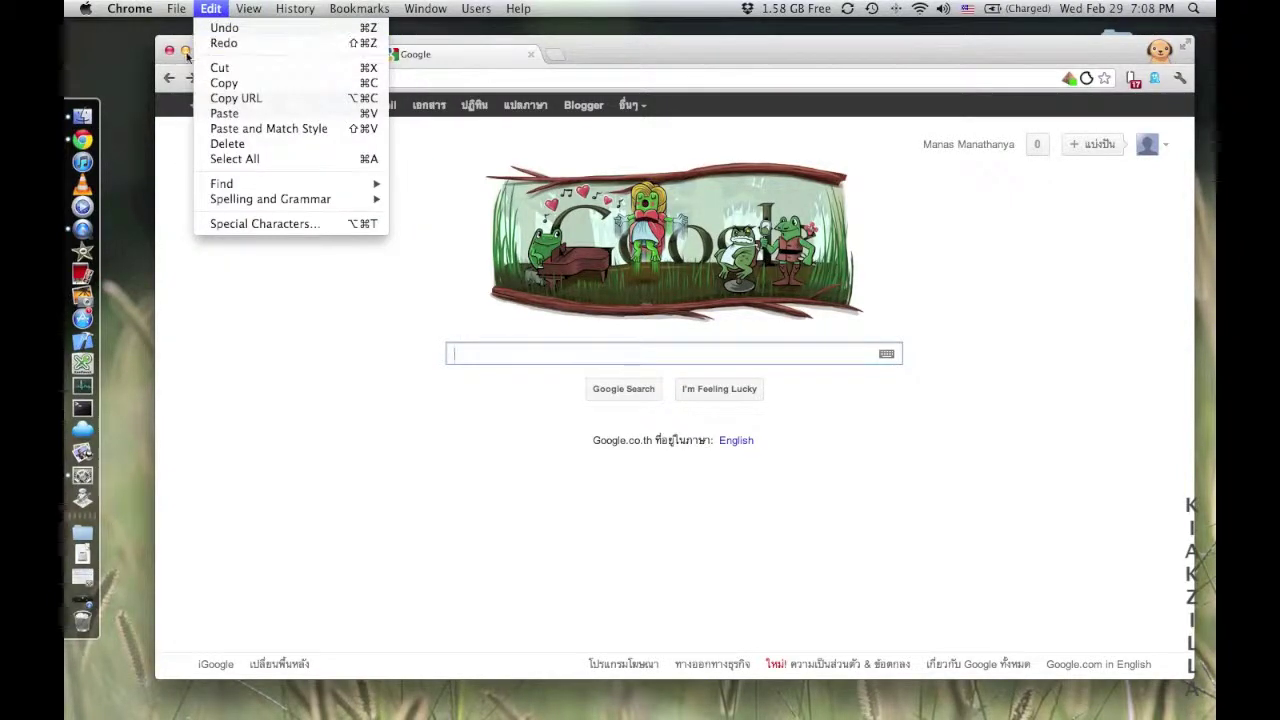
click(186, 54)
click(186, 54)
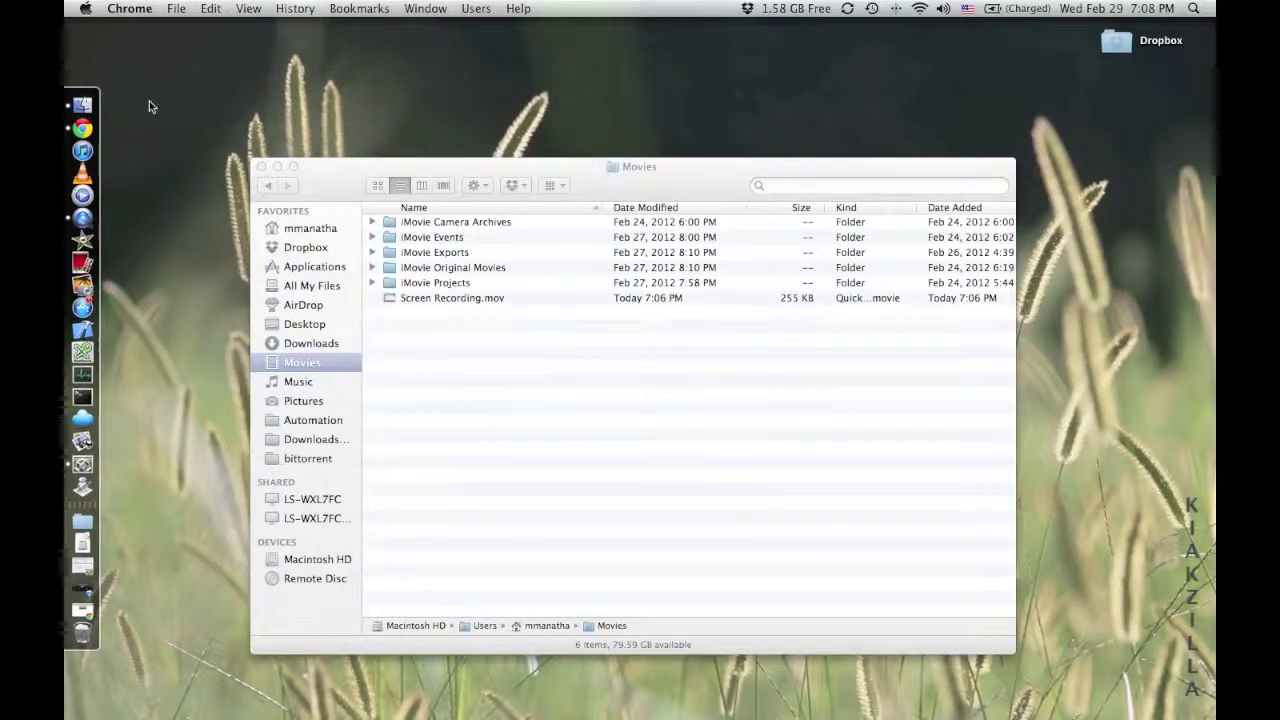
- Bring the Movies window to the front and examine the commands Finder offers for files, views, windows and the application itself
click(334, 170)
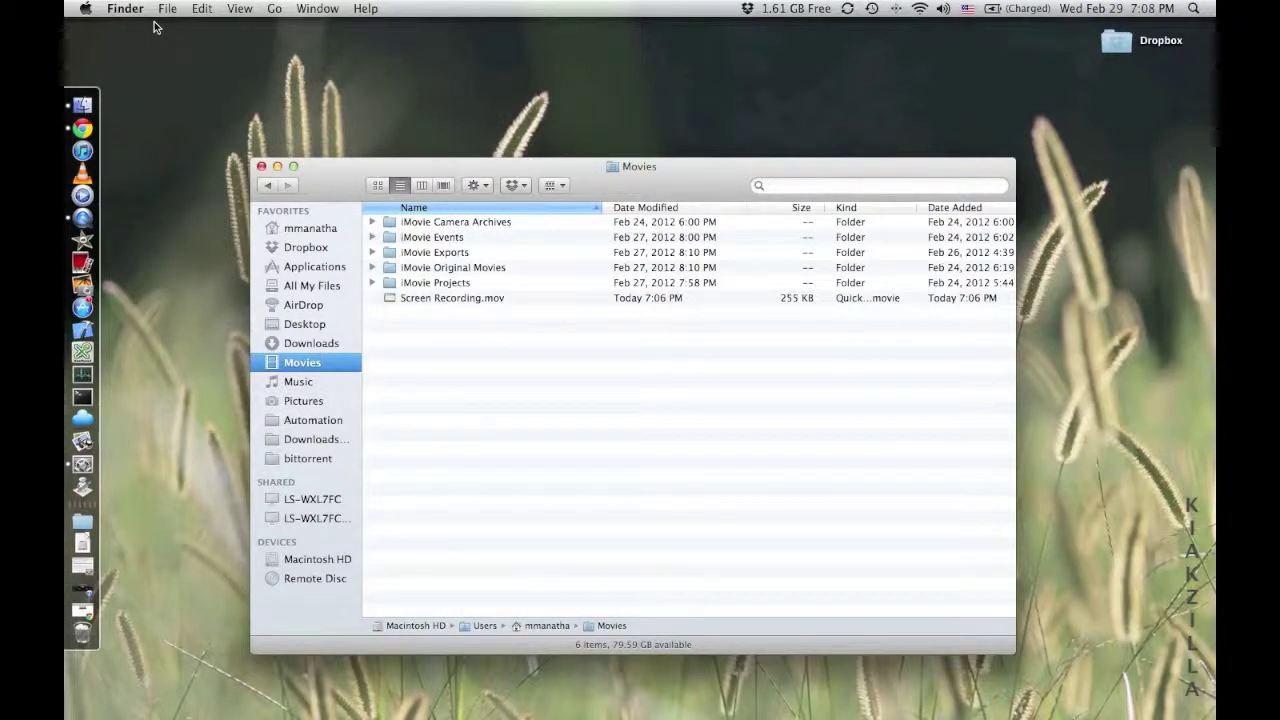
click(165, 12)
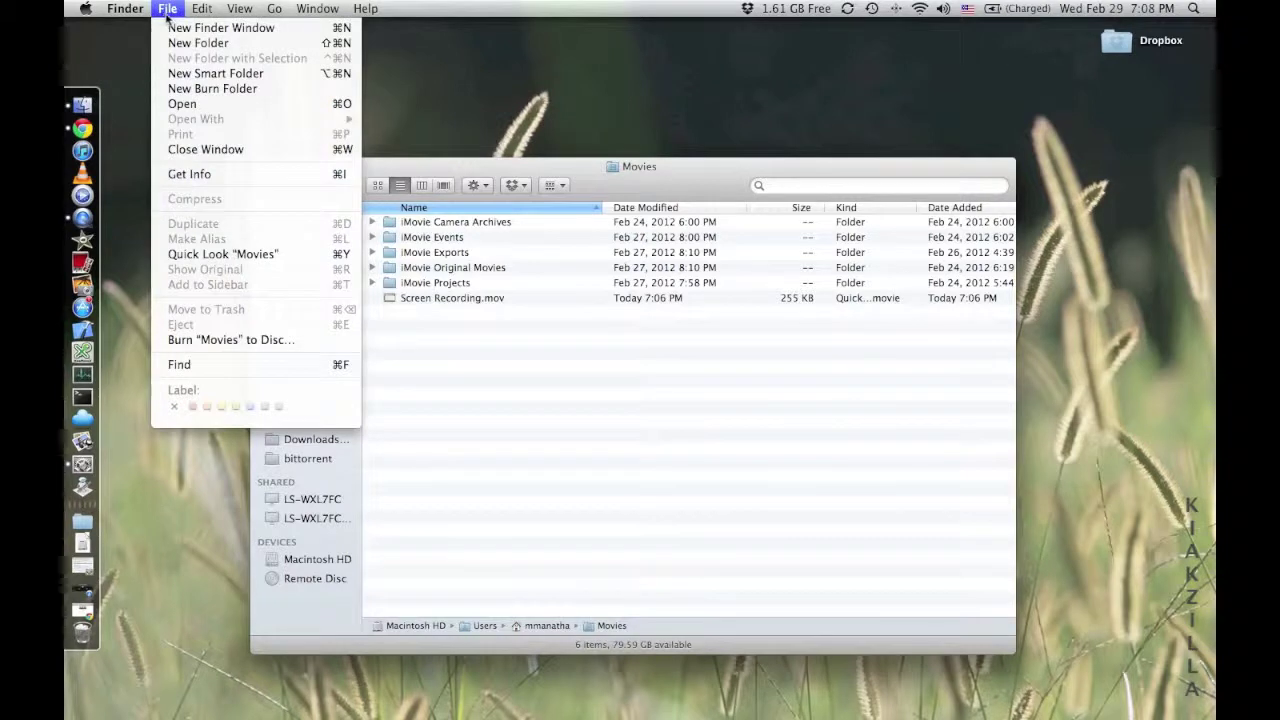
mouse_move(258, 12)
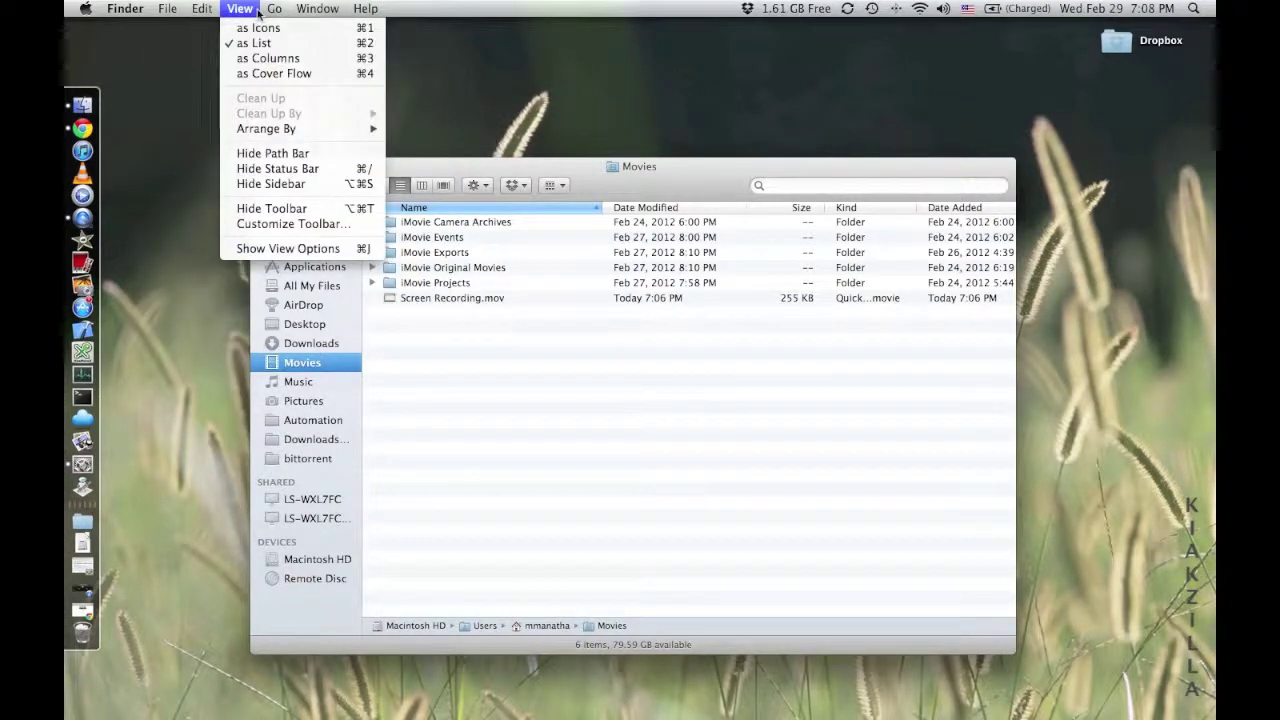
mouse_move(311, 12)
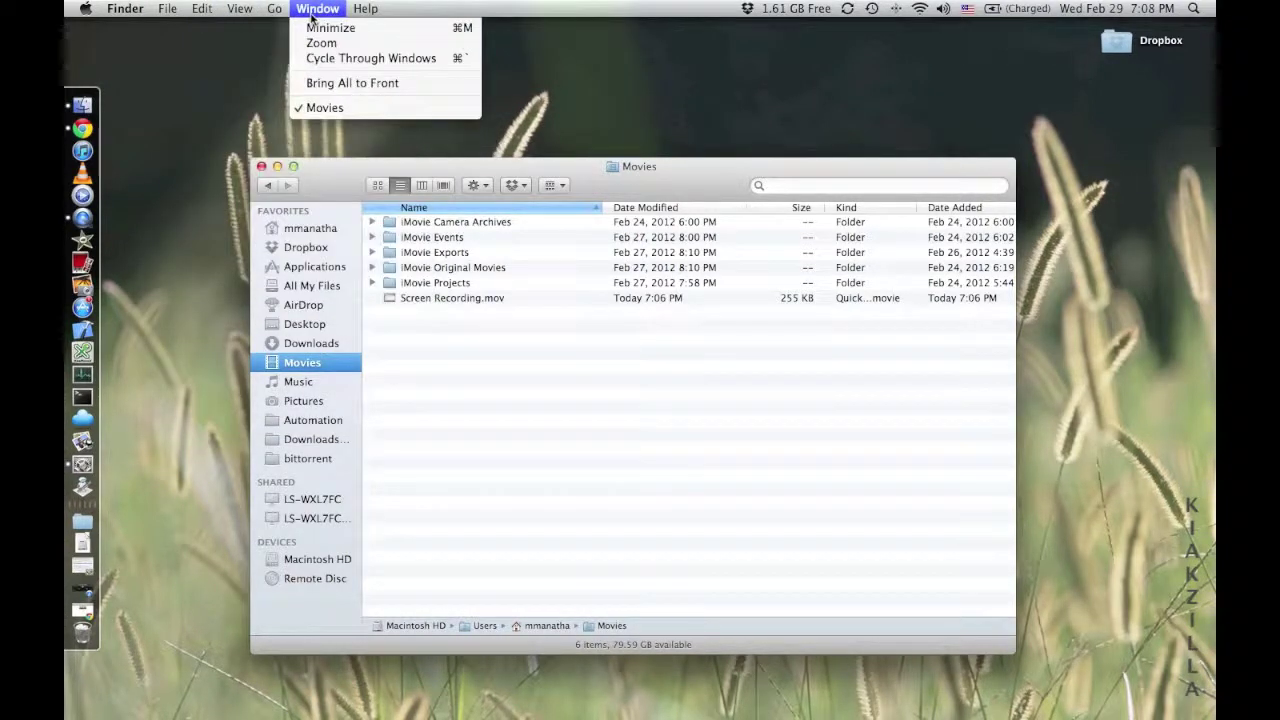
mouse_move(212, 12)
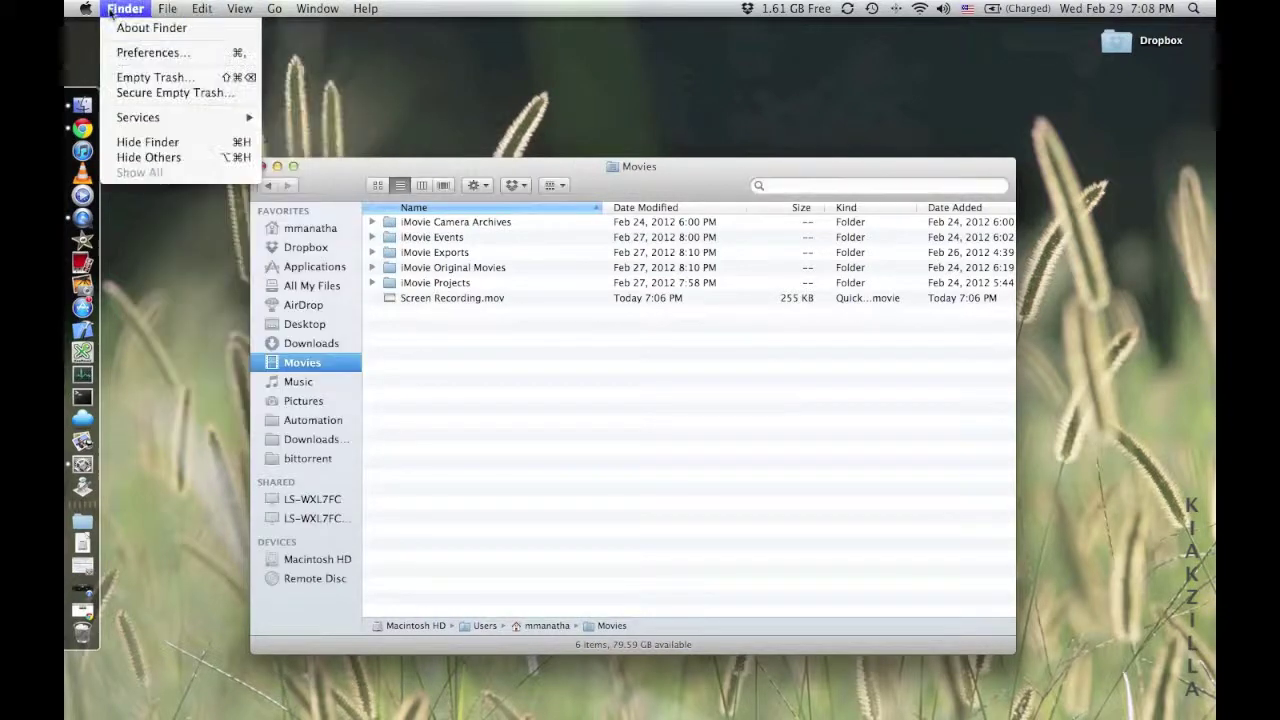
click(385, 137)
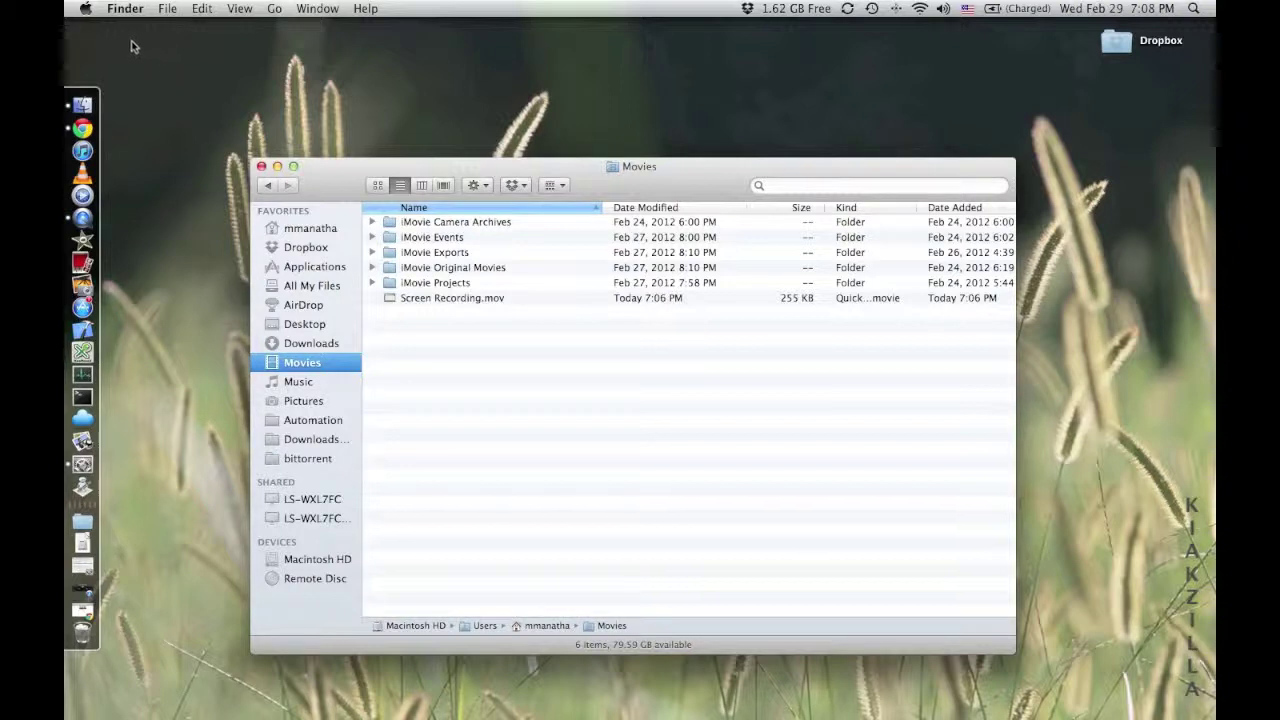
click(86, 9)
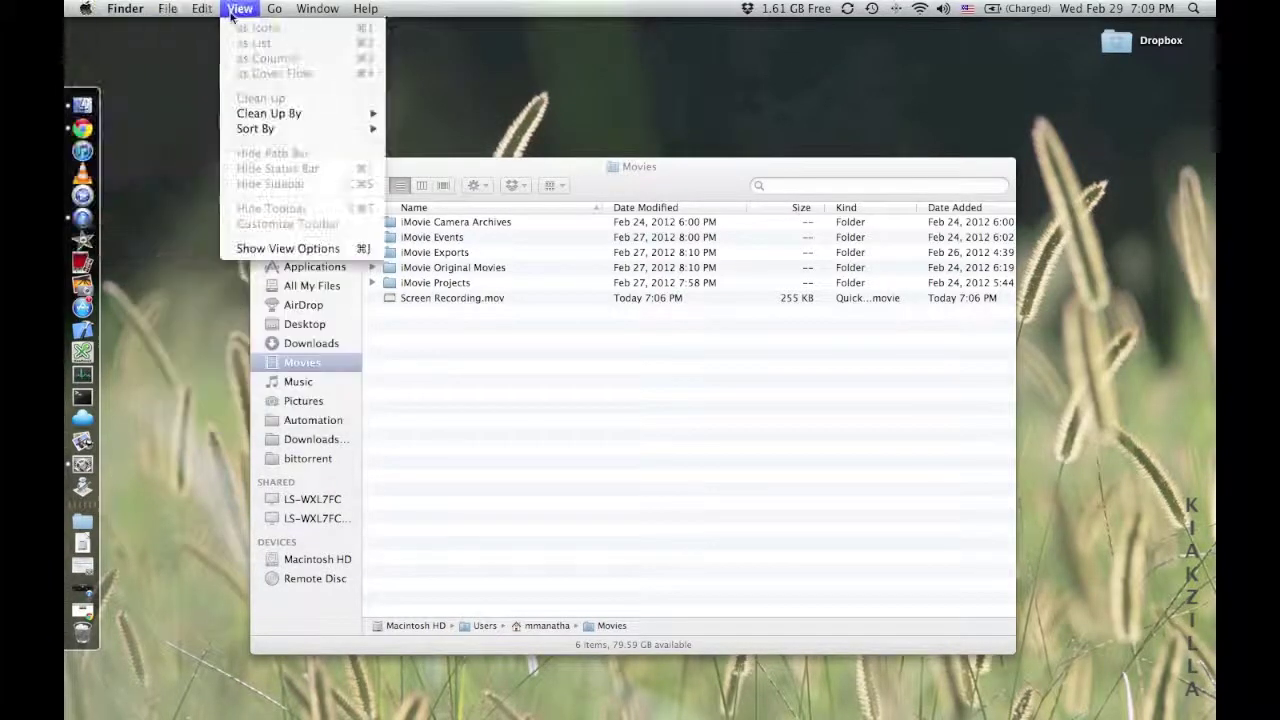
click(380, 93)
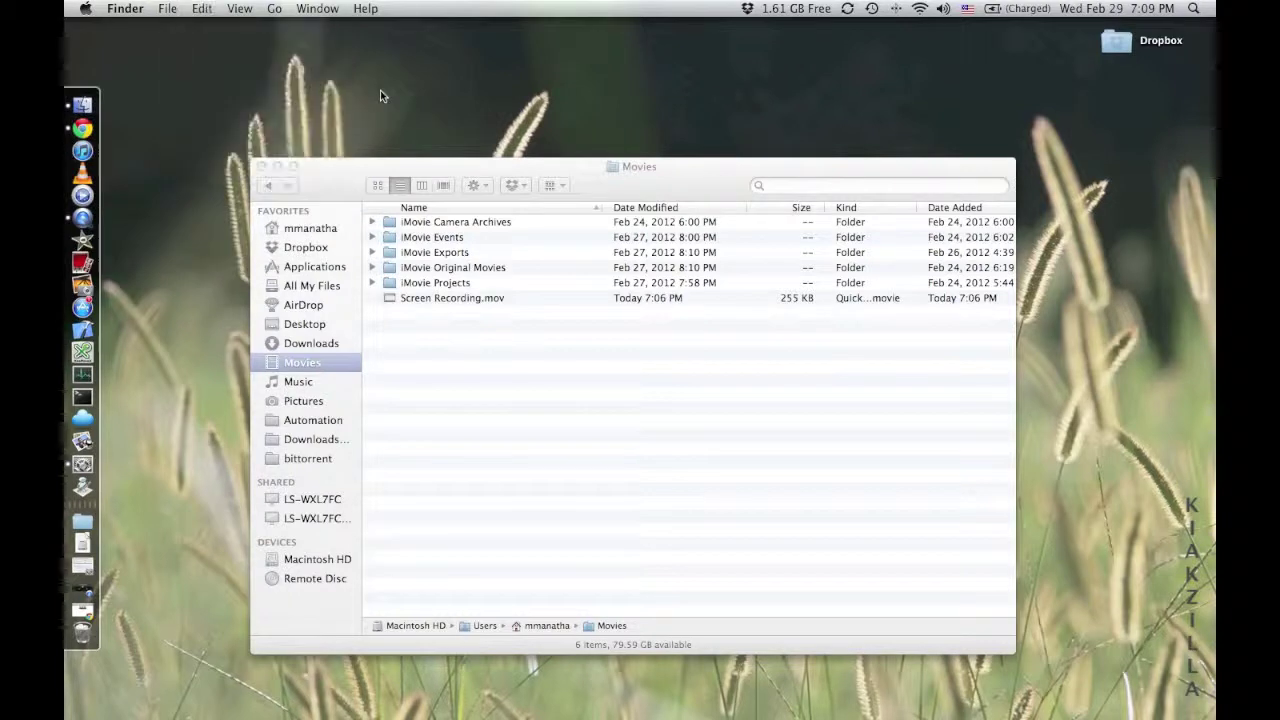
- Switch to Chrome to compare the Apple system commands with Chrome's own application commands, and minimize its window
click(98, 133)
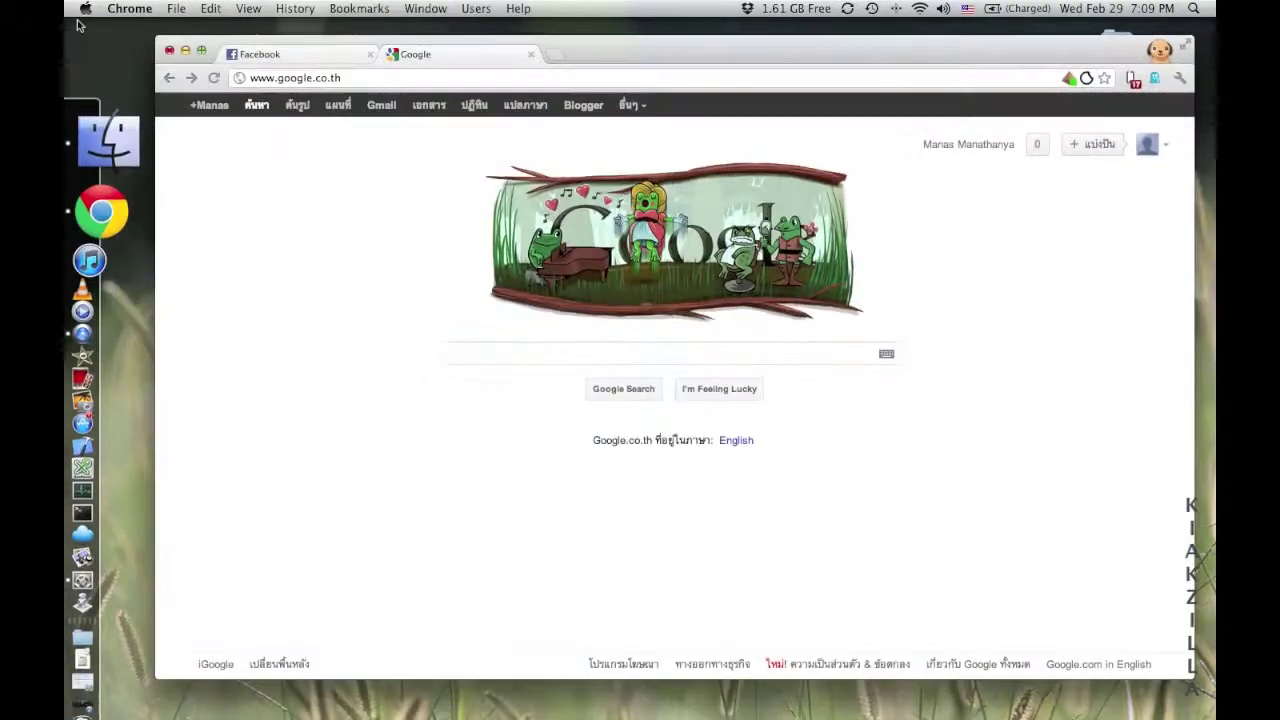
click(86, 10)
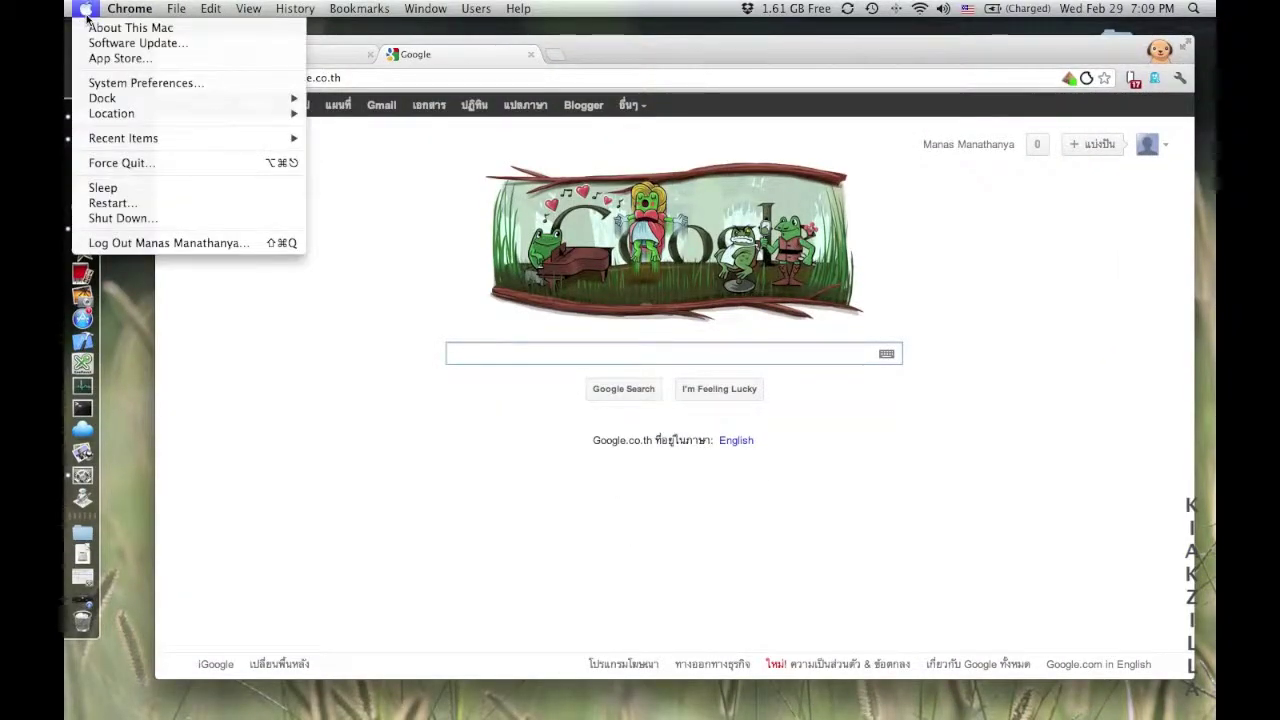
mouse_move(130, 8)
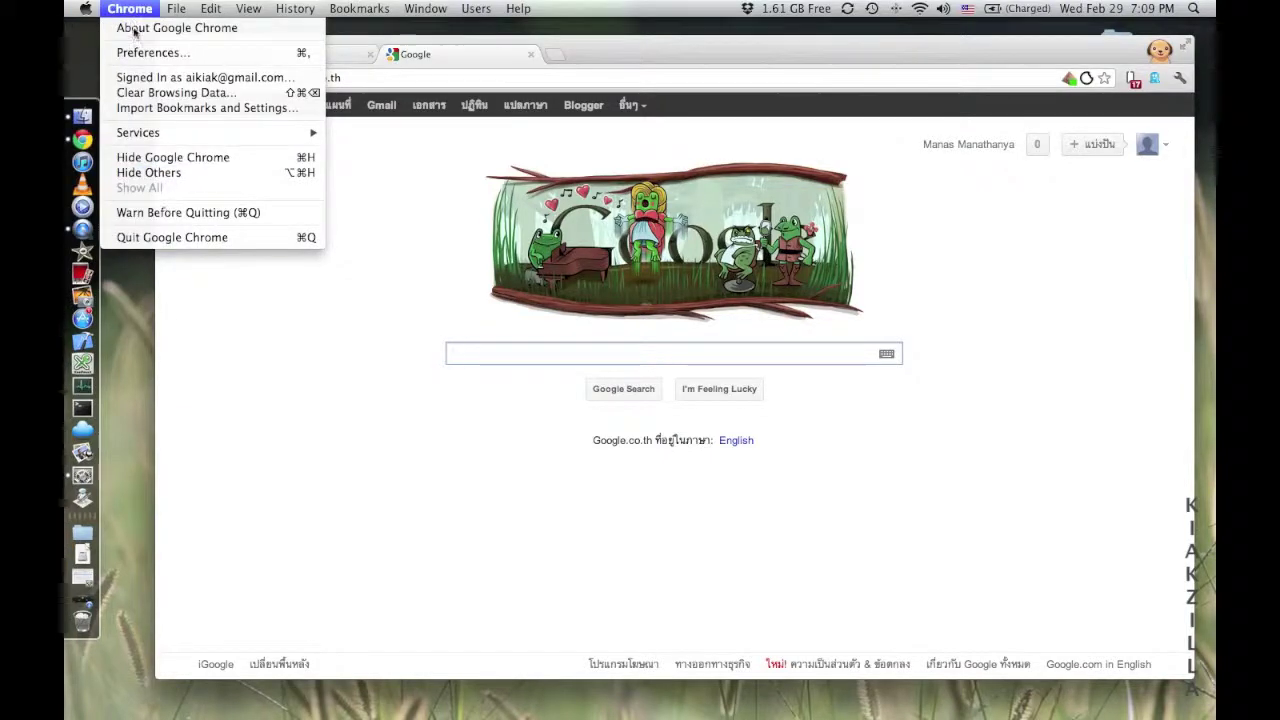
mouse_move(86, 8)
click(136, 333)
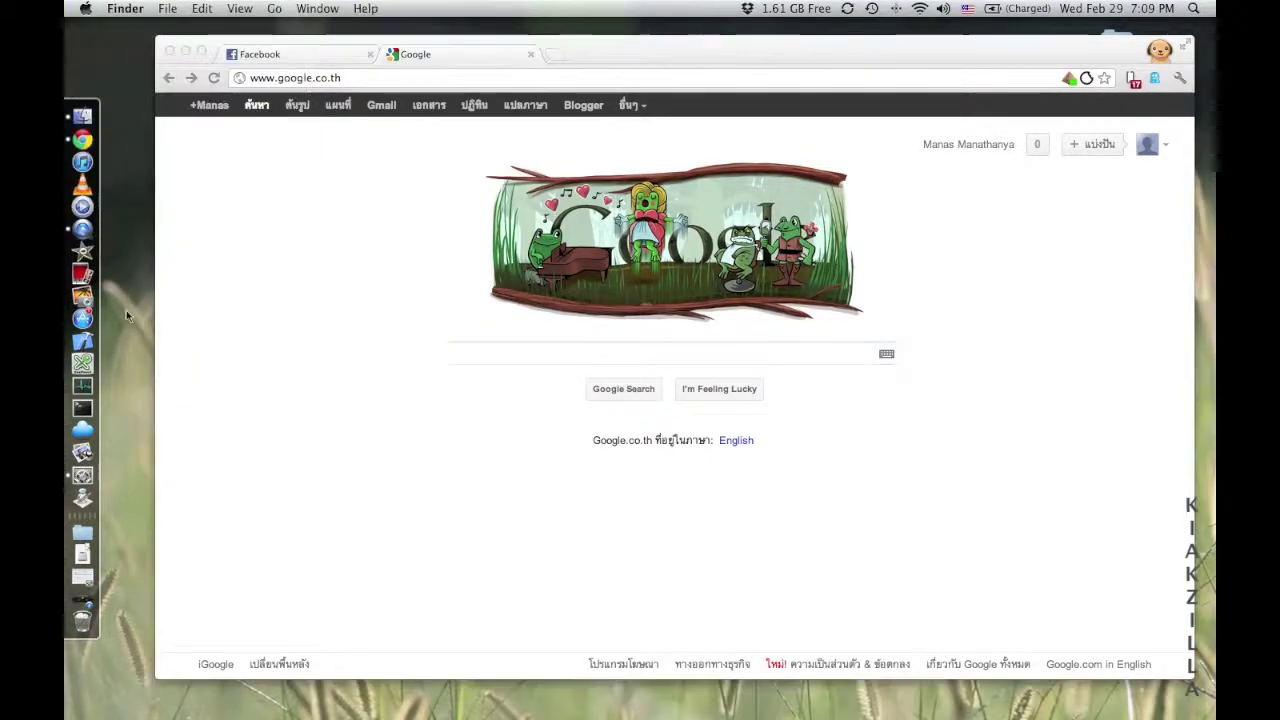
click(185, 55)
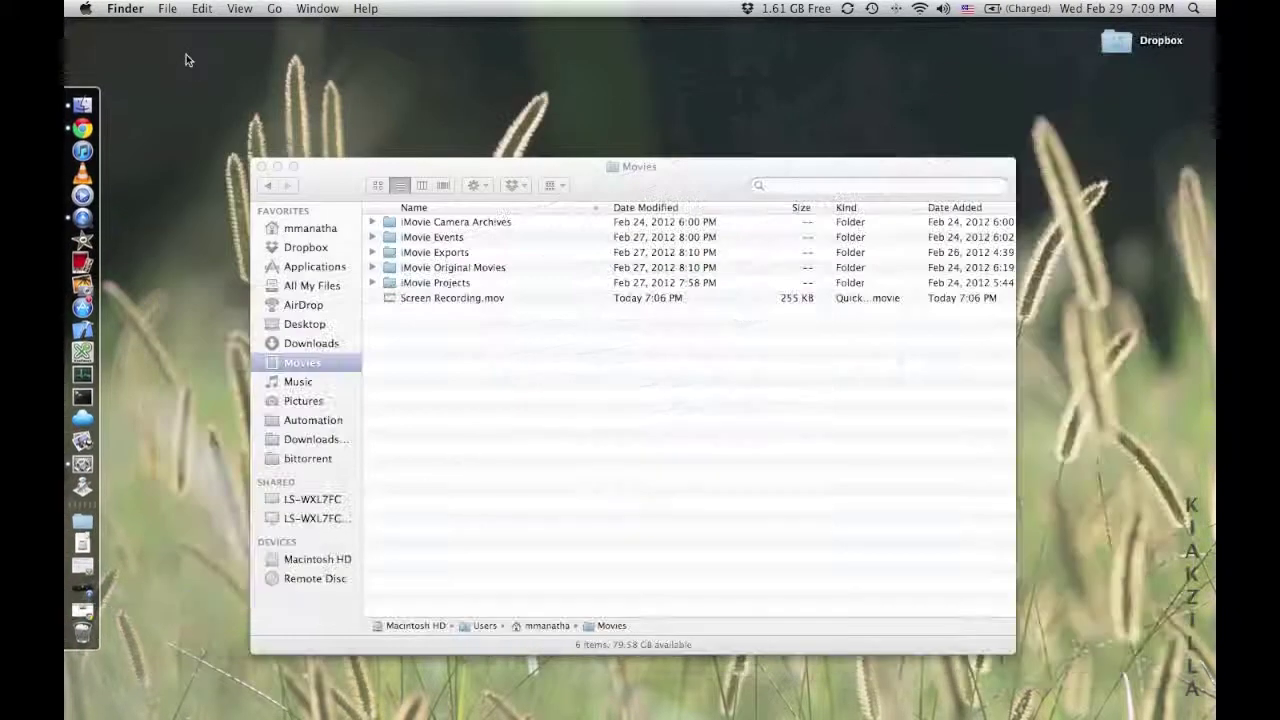
- Open the About This Mac summary and bring up its more detailed information window
click(86, 9)
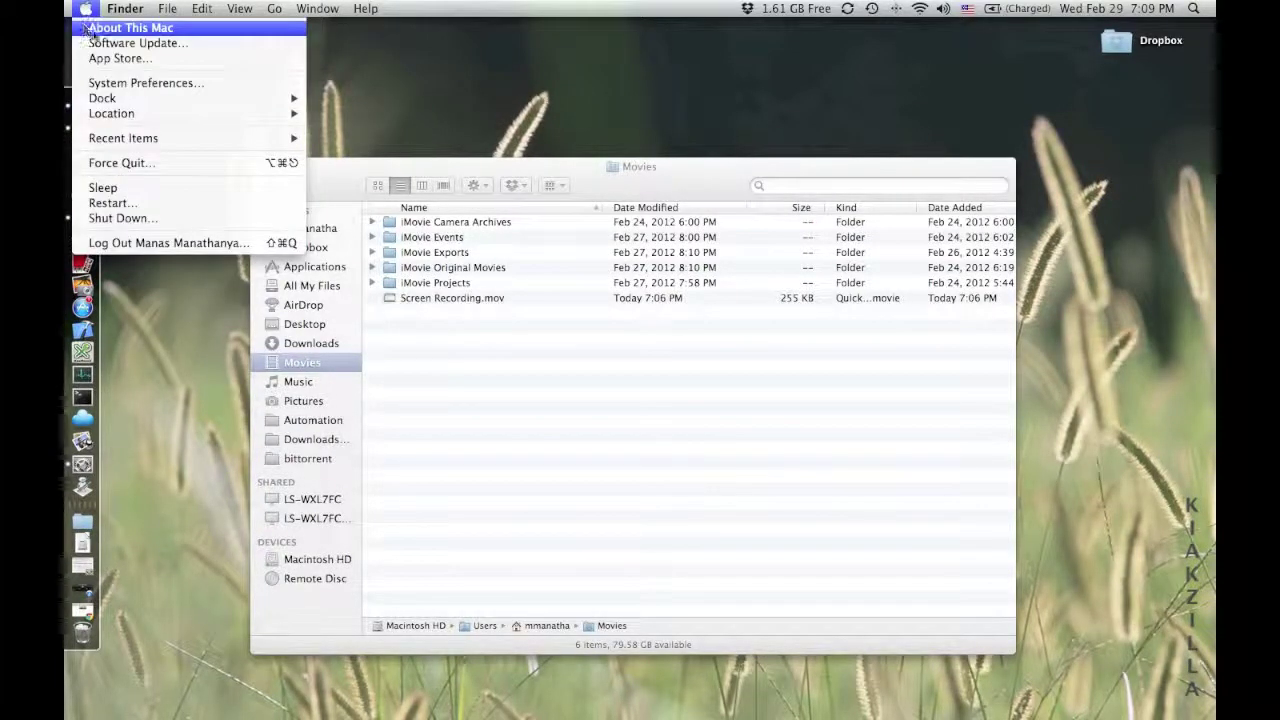
click(84, 27)
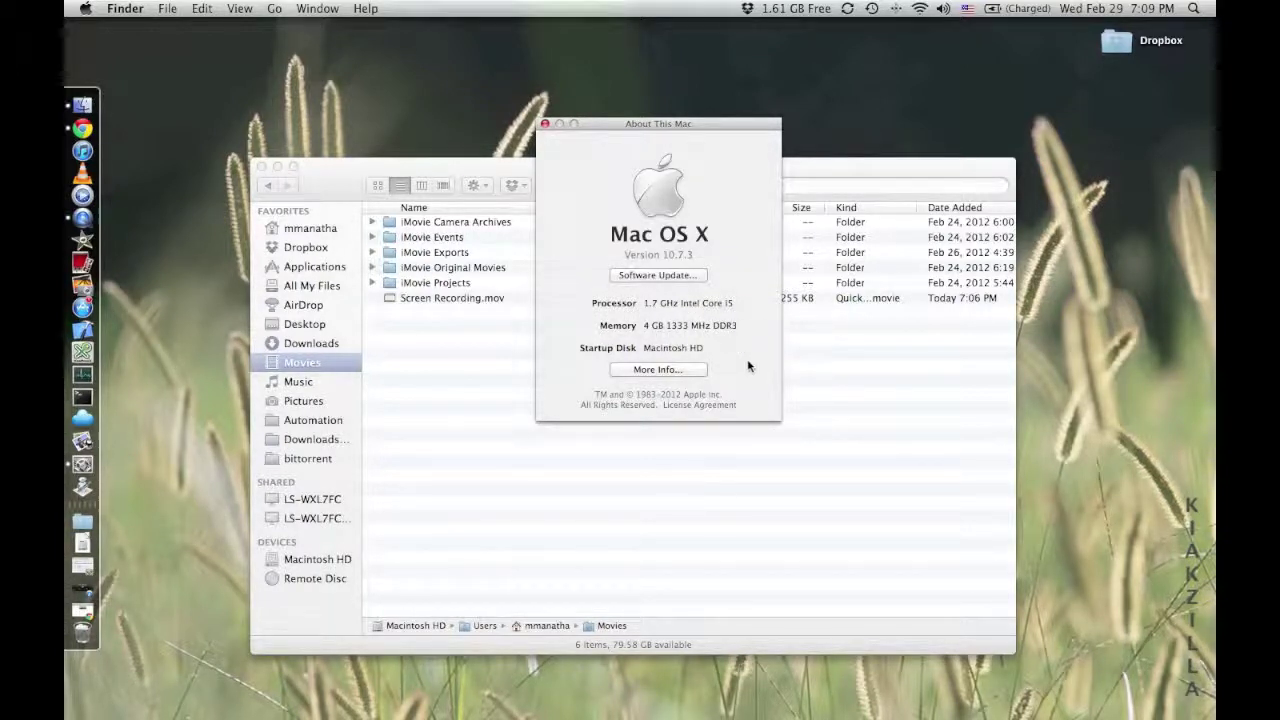
click(660, 370)
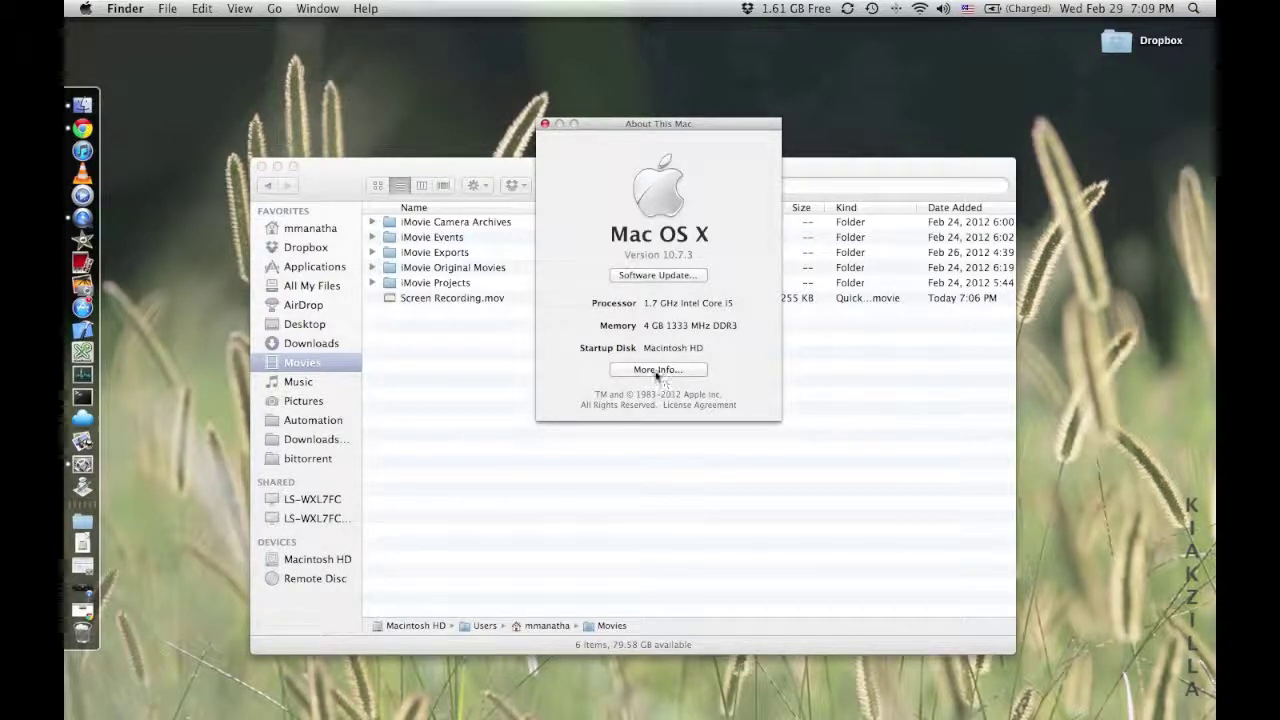
click(657, 370)
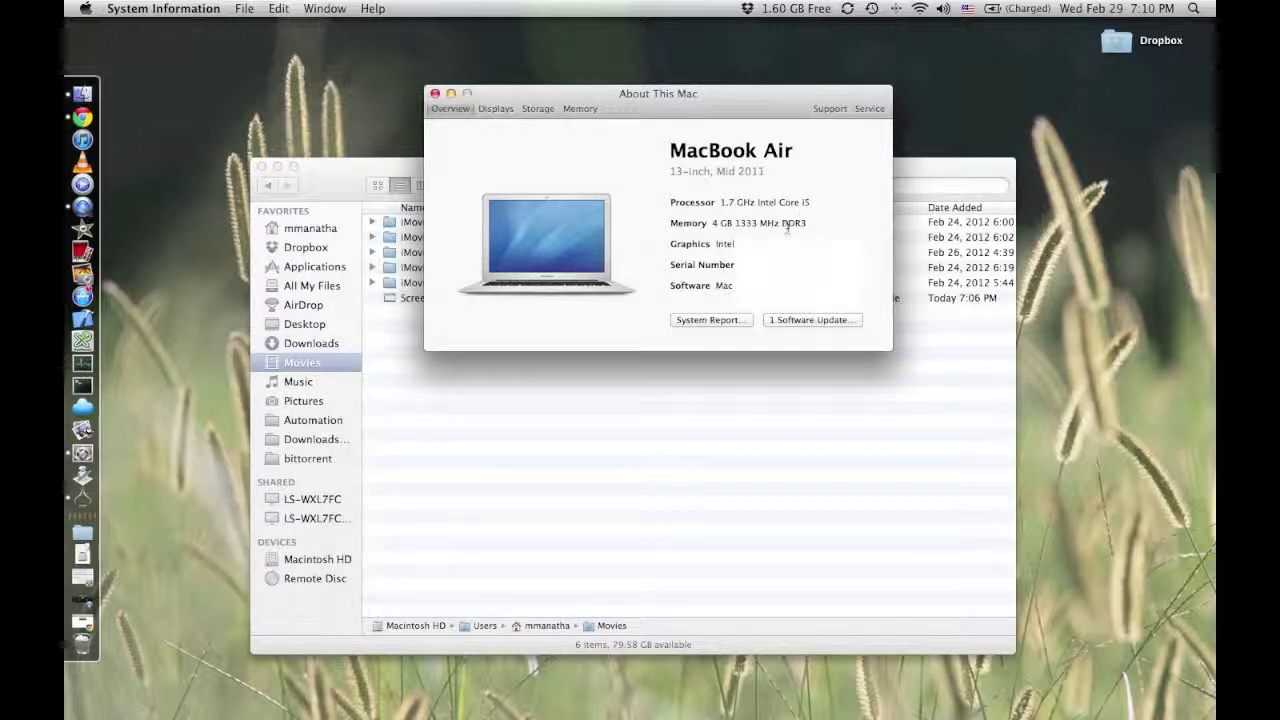
- Review the Mac's Displays, Storage and Memory information and return to the Overview
click(496, 110)
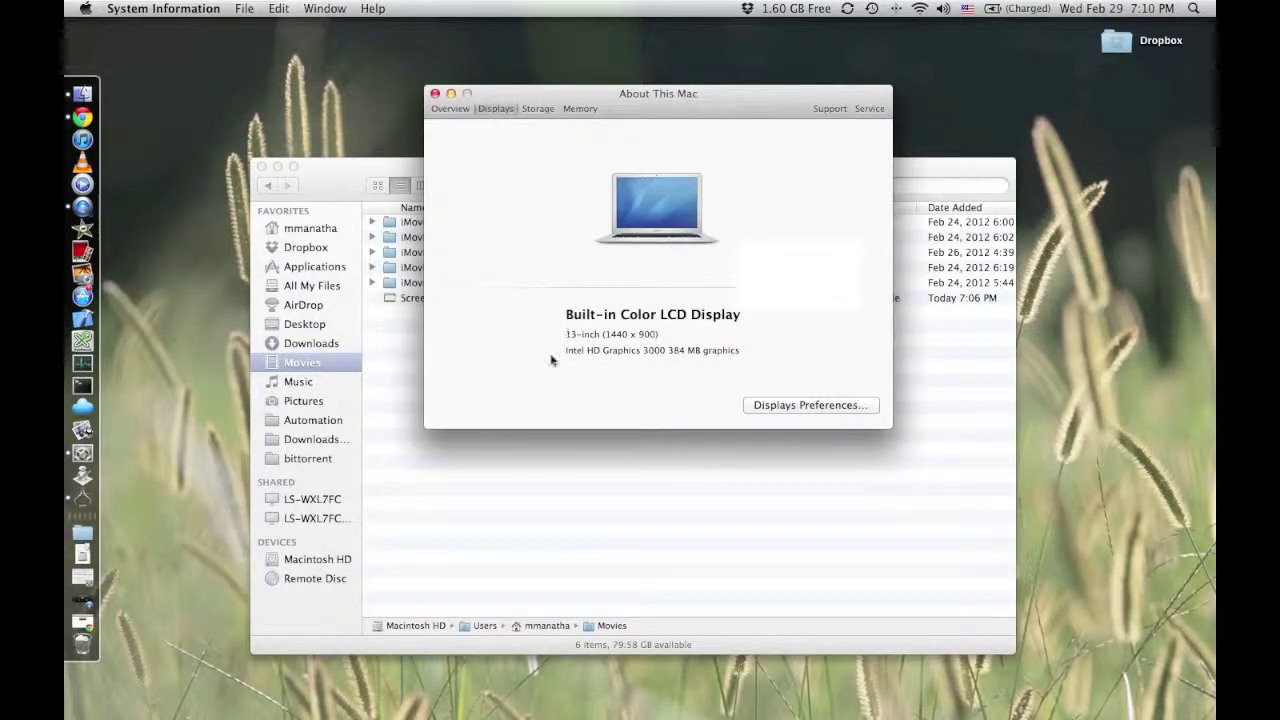
click(535, 110)
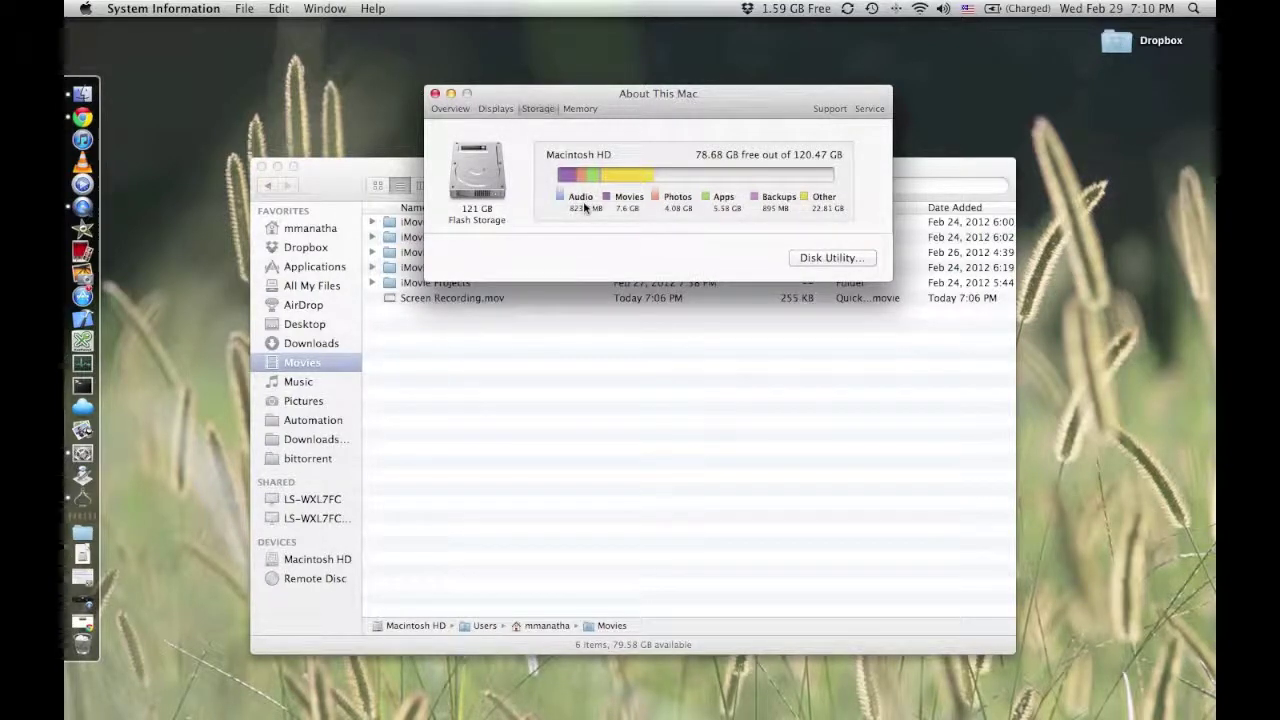
click(582, 111)
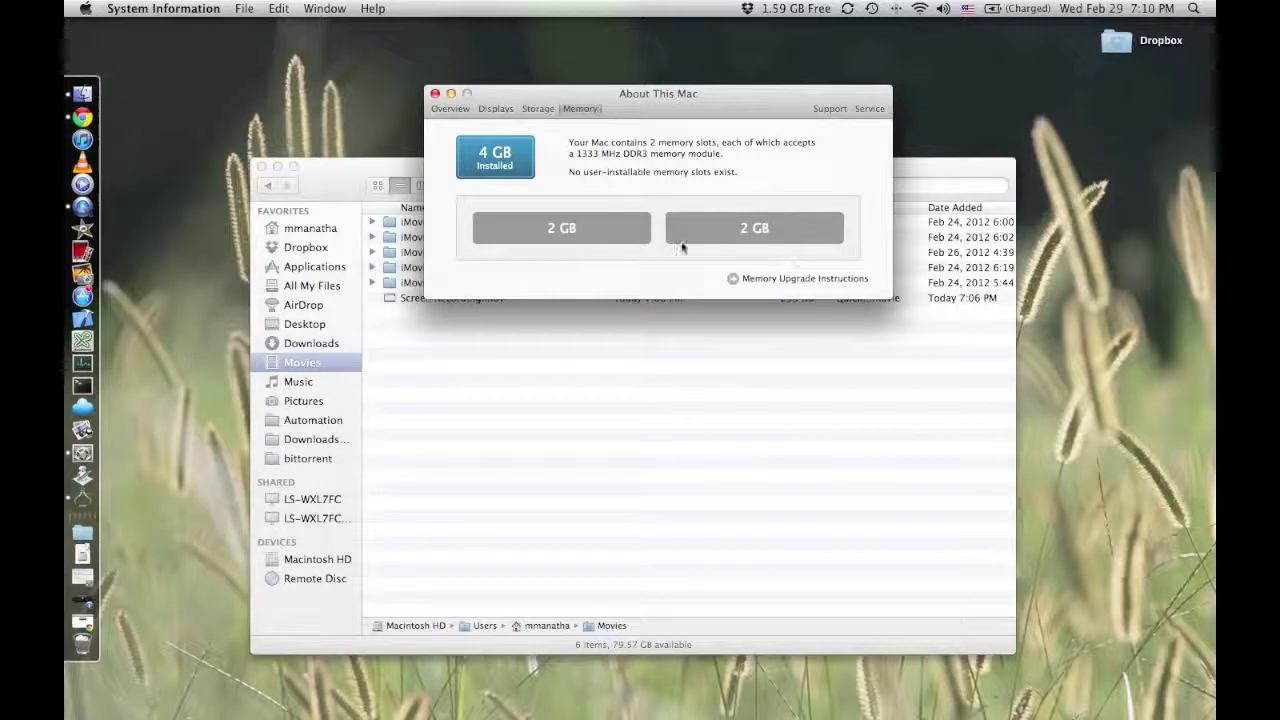
click(448, 109)
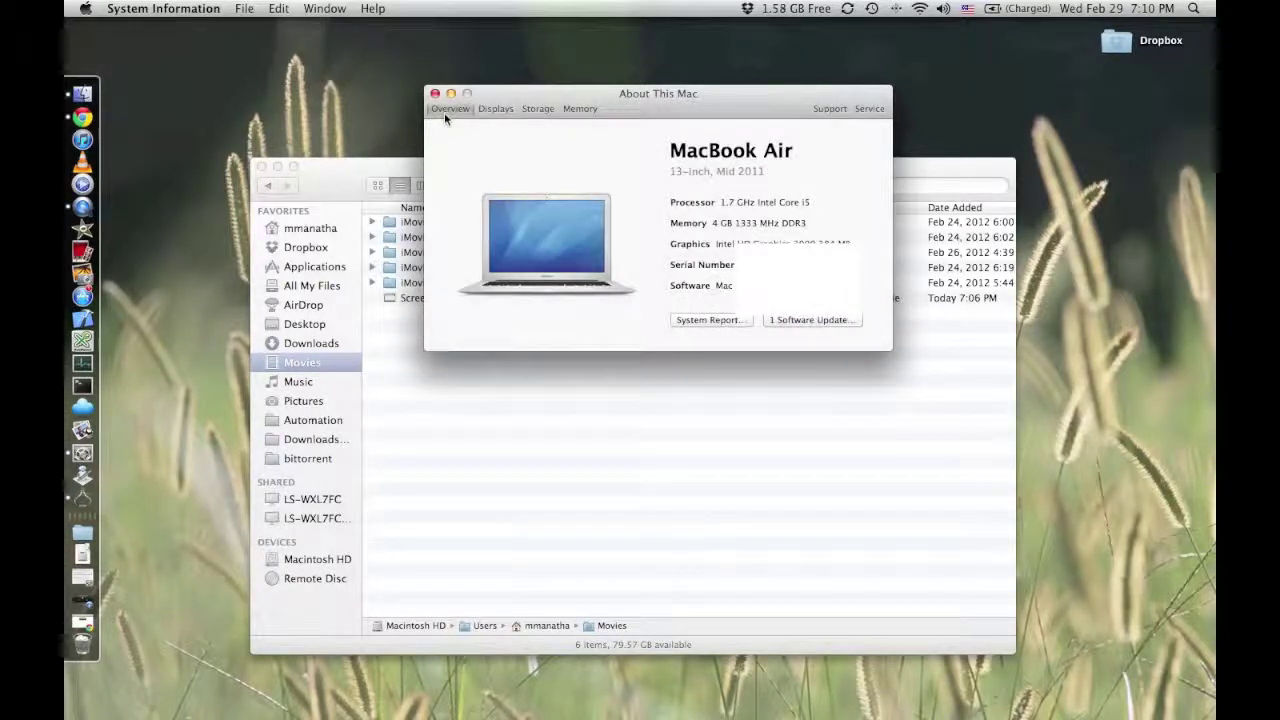
- Open the full System Report and reposition its window just below the About This Mac title bar
click(711, 320)
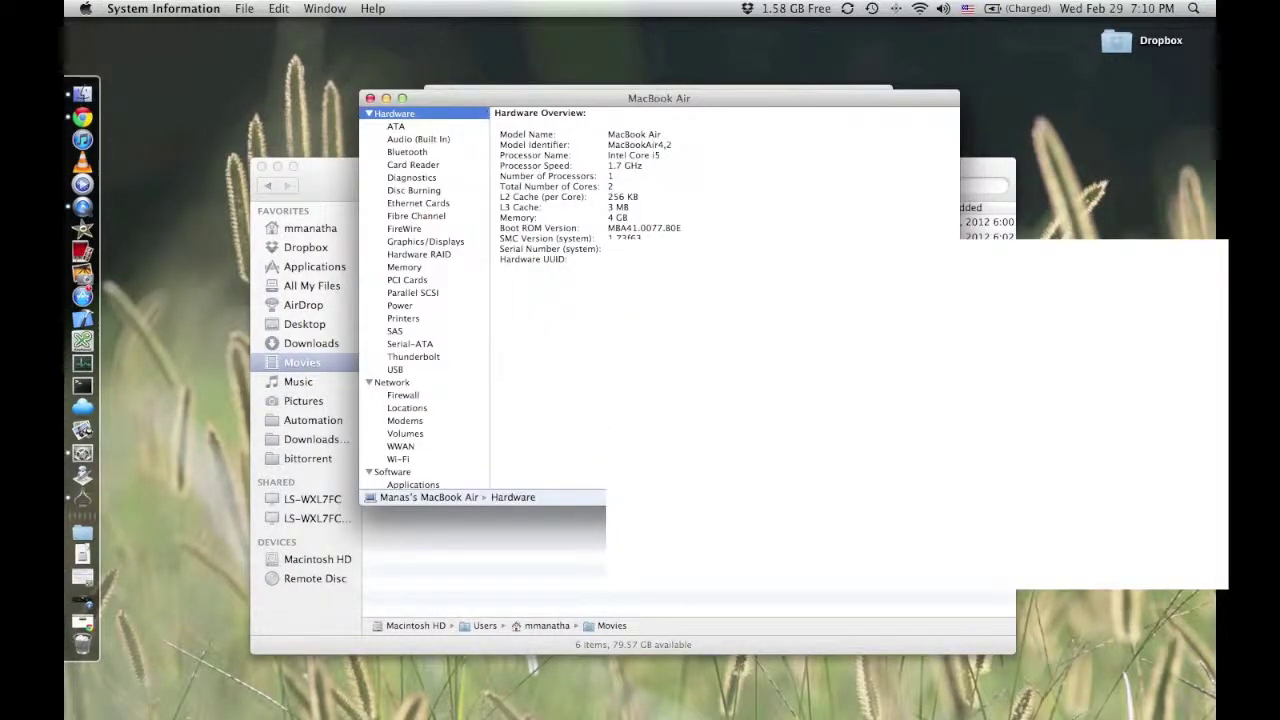
drag(692, 99, 787, 364)
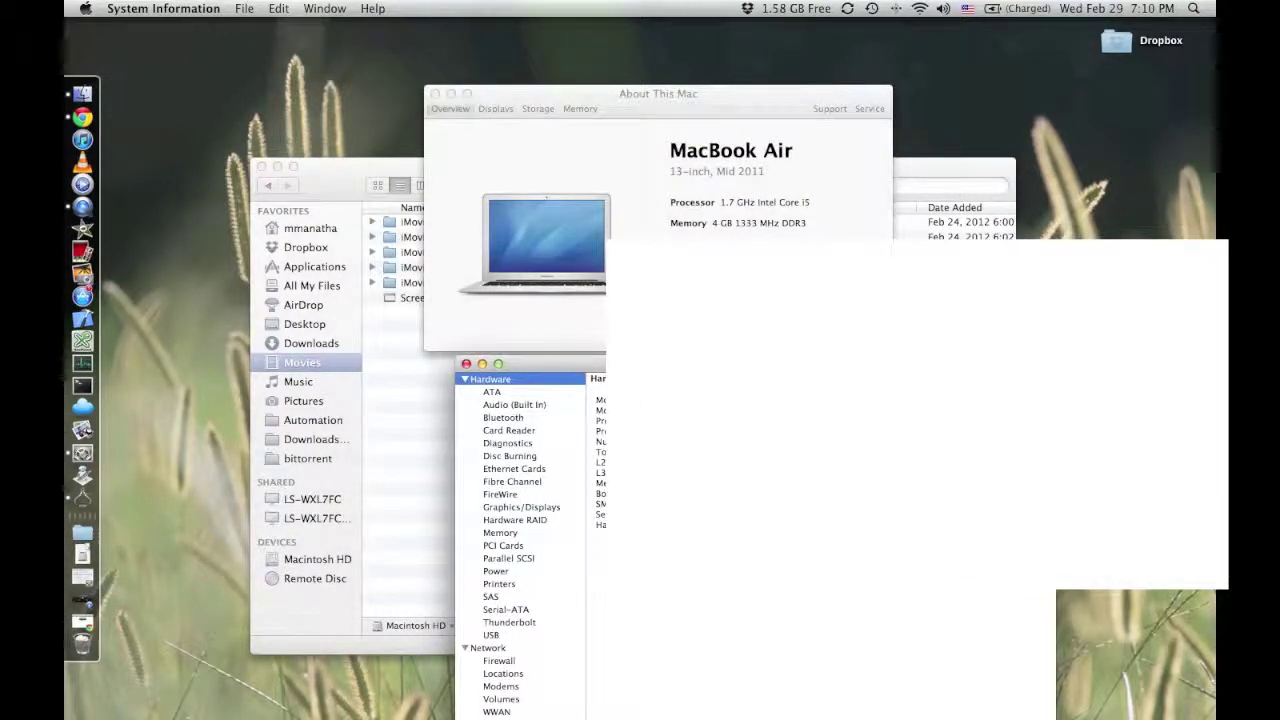
drag(711, 366, 605, 168)
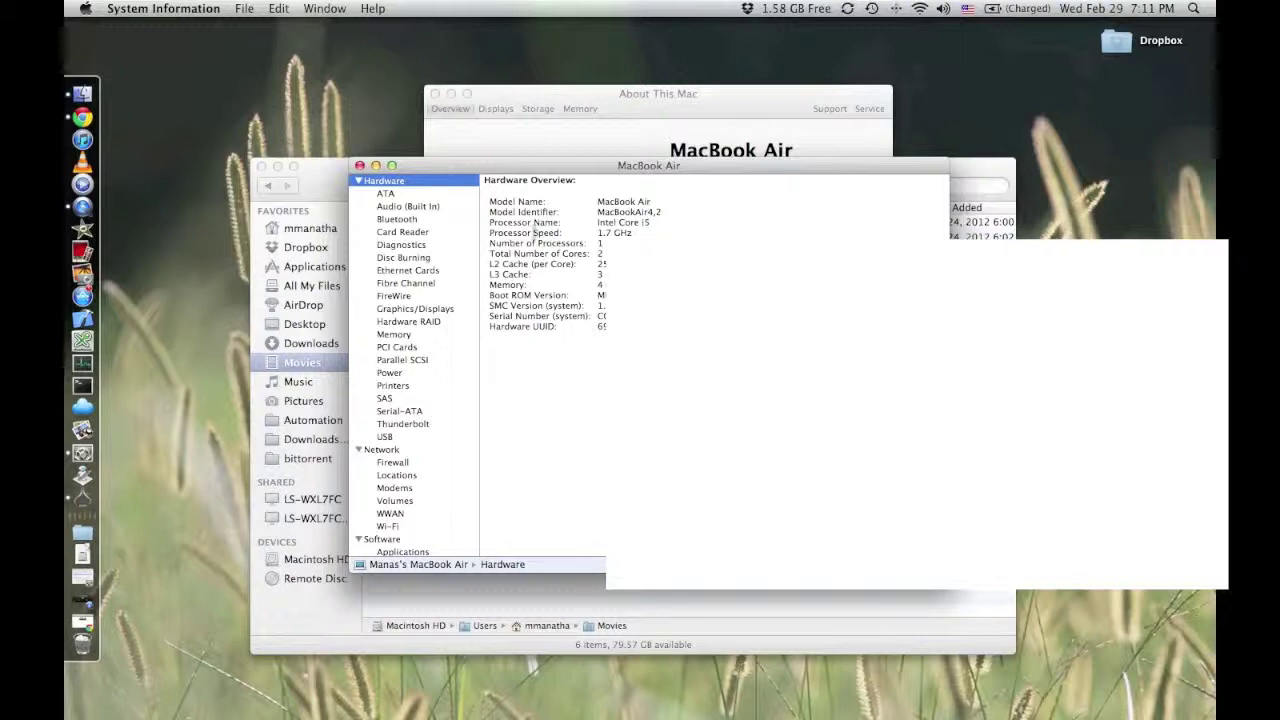
- View the Card Reader and FireWire hardware details in the system report
click(420, 232)
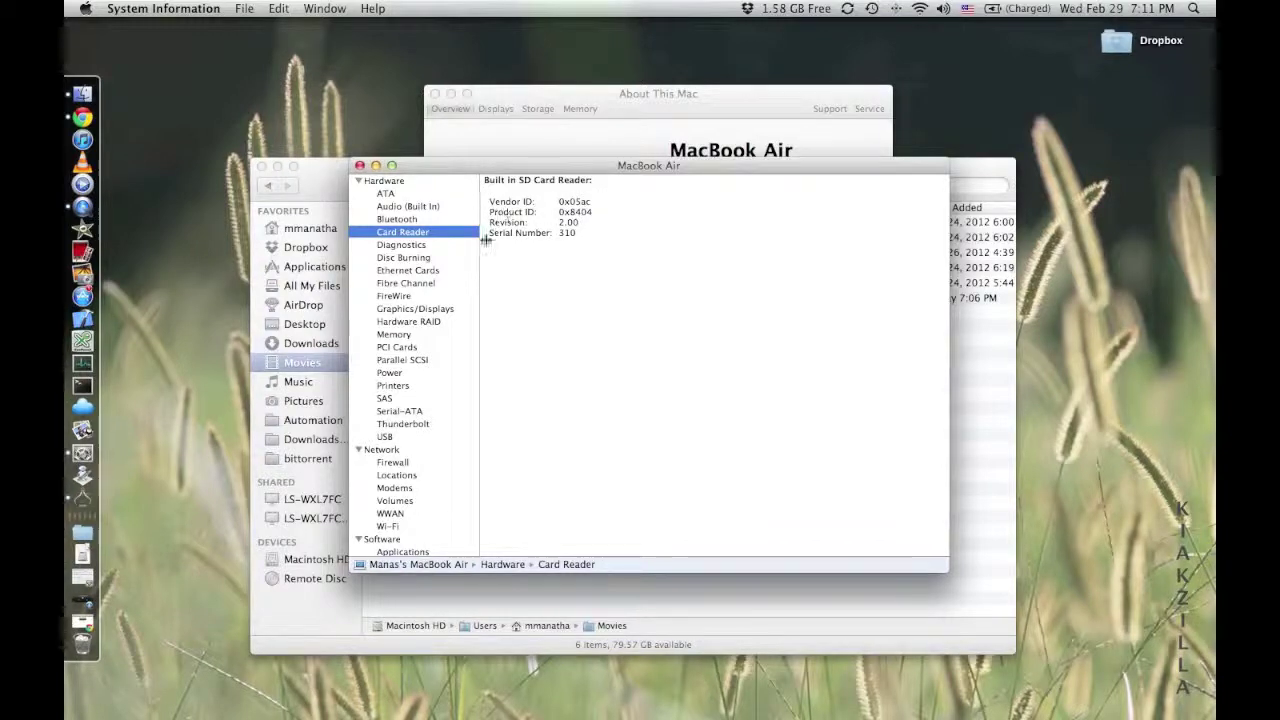
click(405, 298)
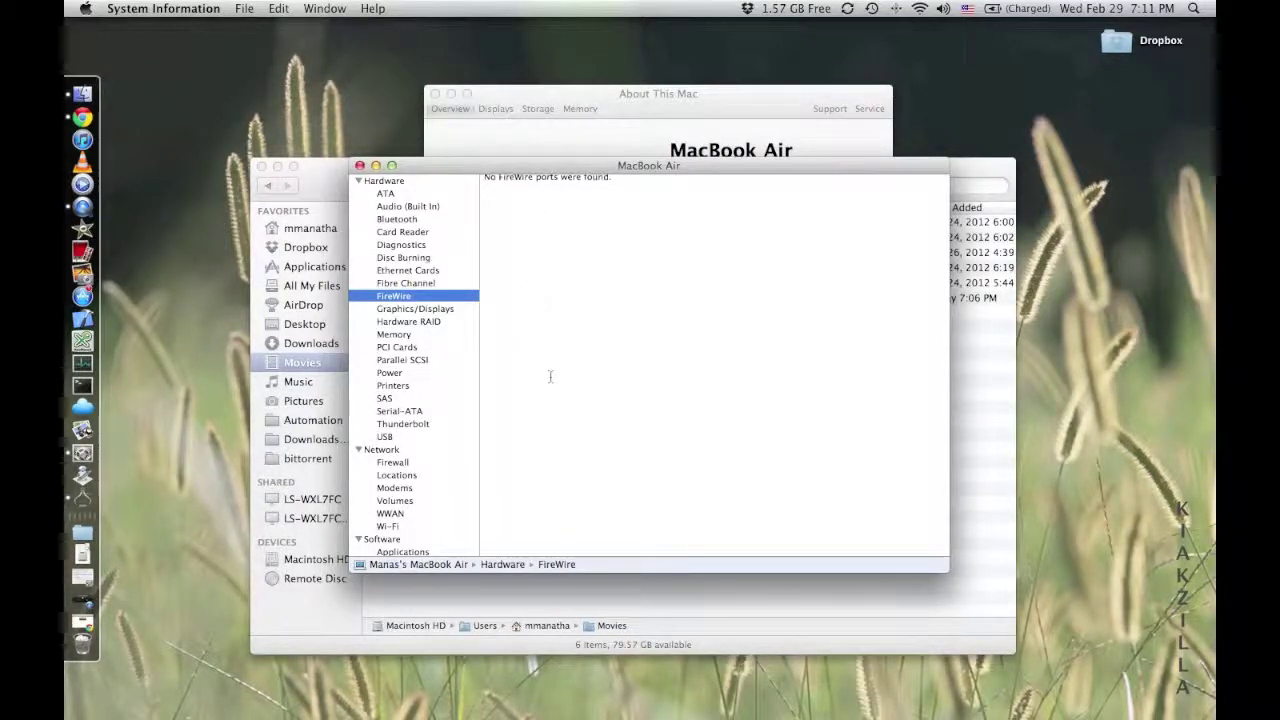
- Examine the Power section of the system report, from battery information through system power settings to AC charger information
scroll(420, 432, down, 4)
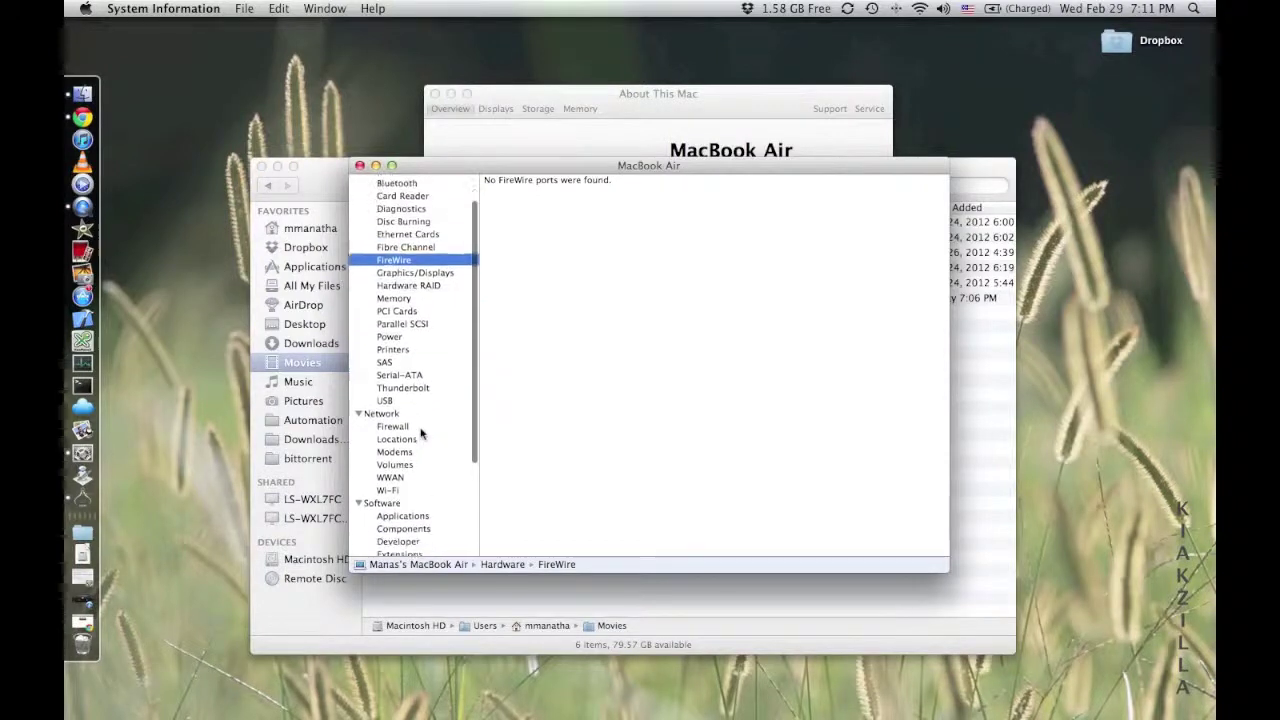
scroll(420, 432, down, 8)
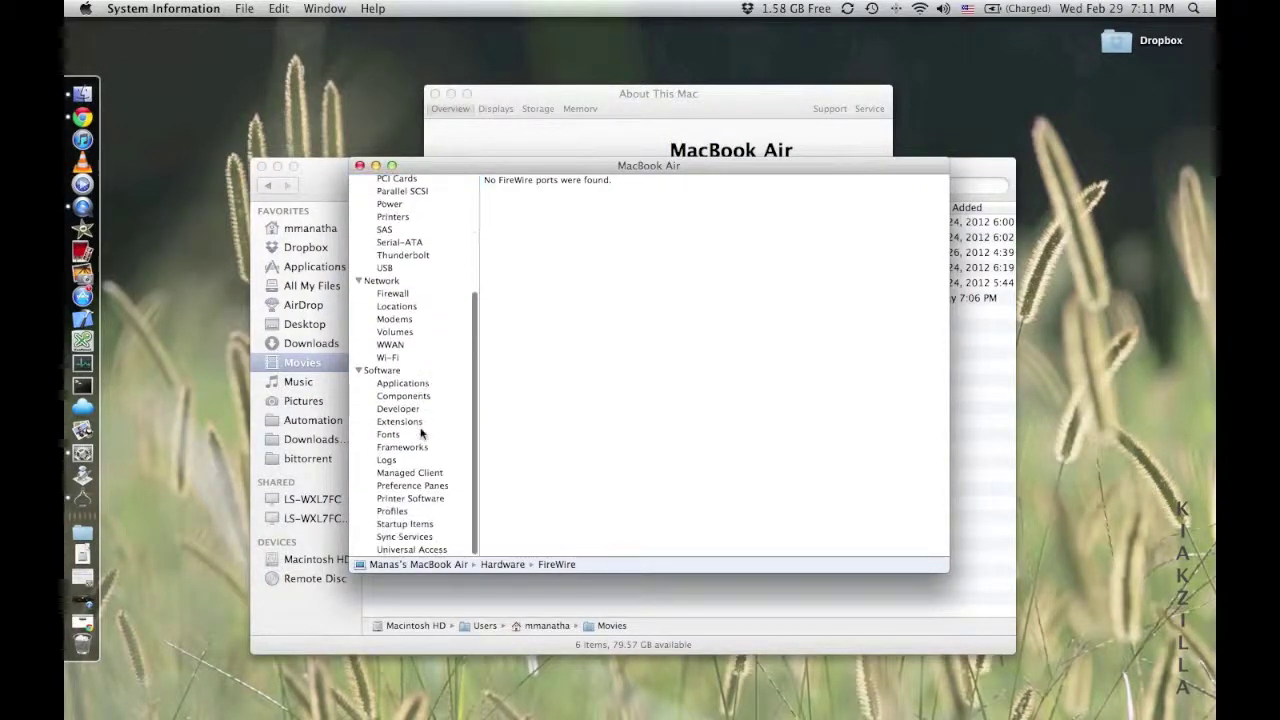
scroll(420, 432, up, 5)
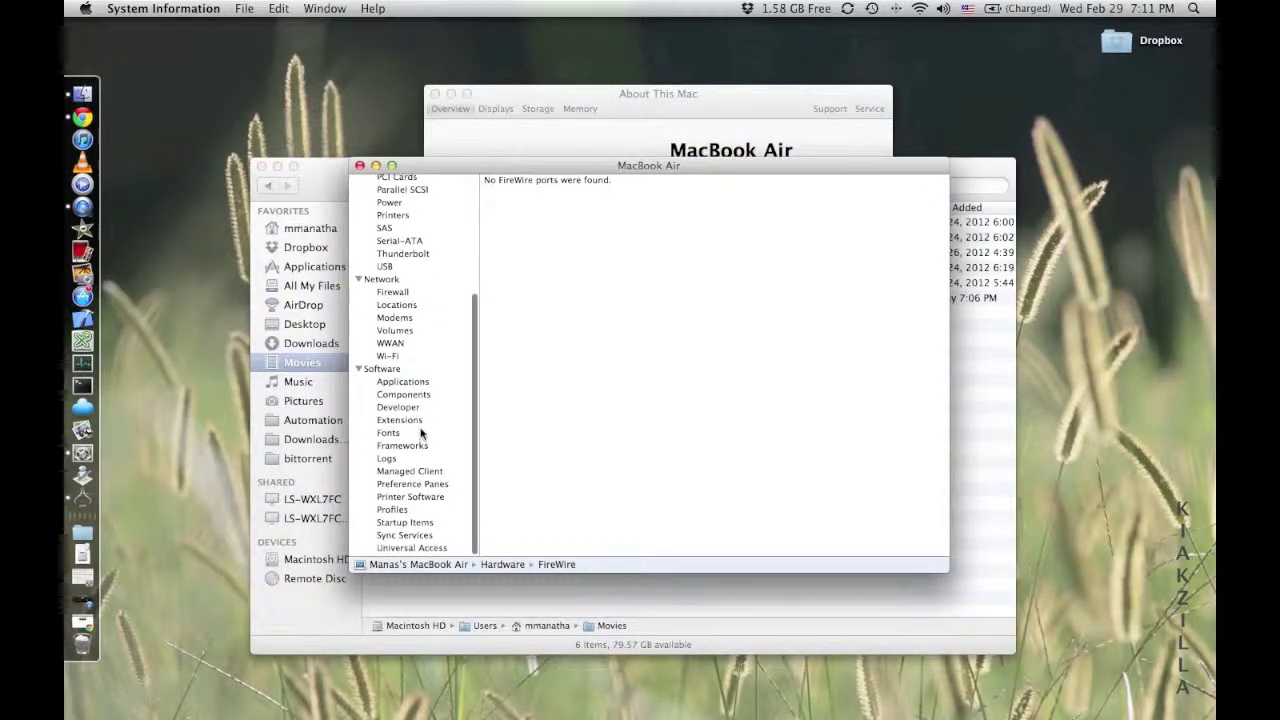
scroll(420, 432, up, 6)
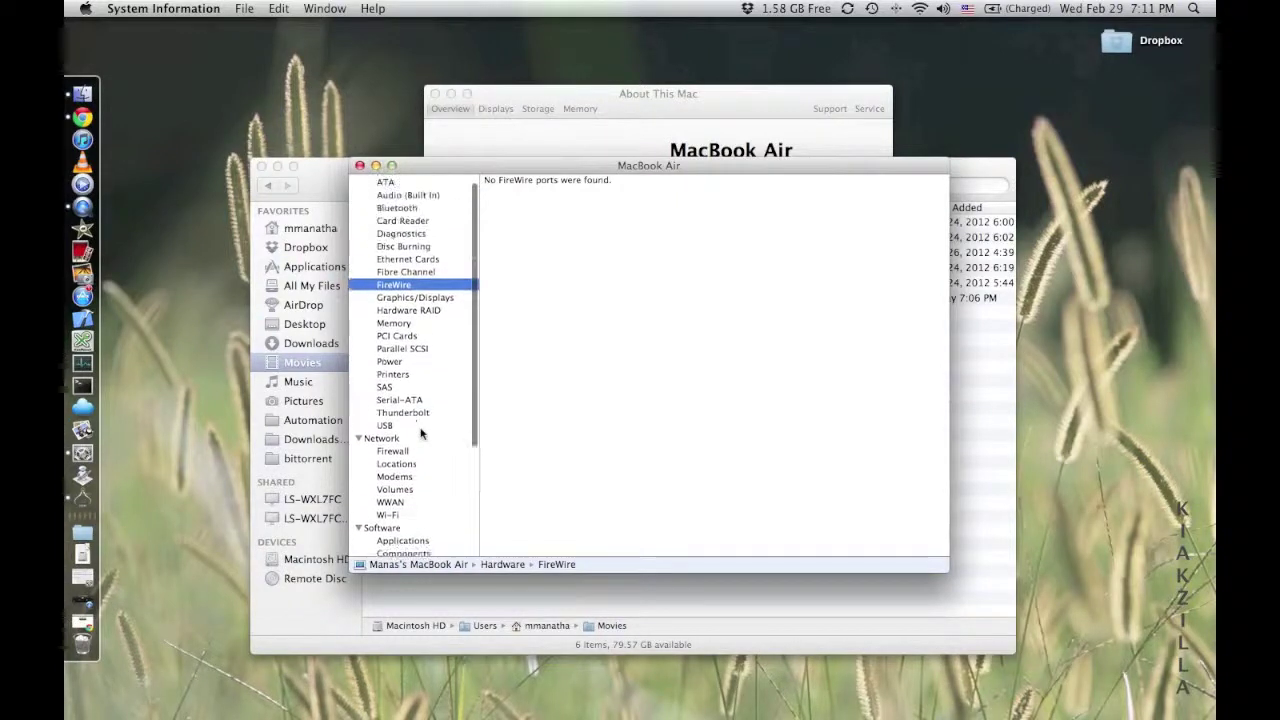
scroll(420, 432, up, 1)
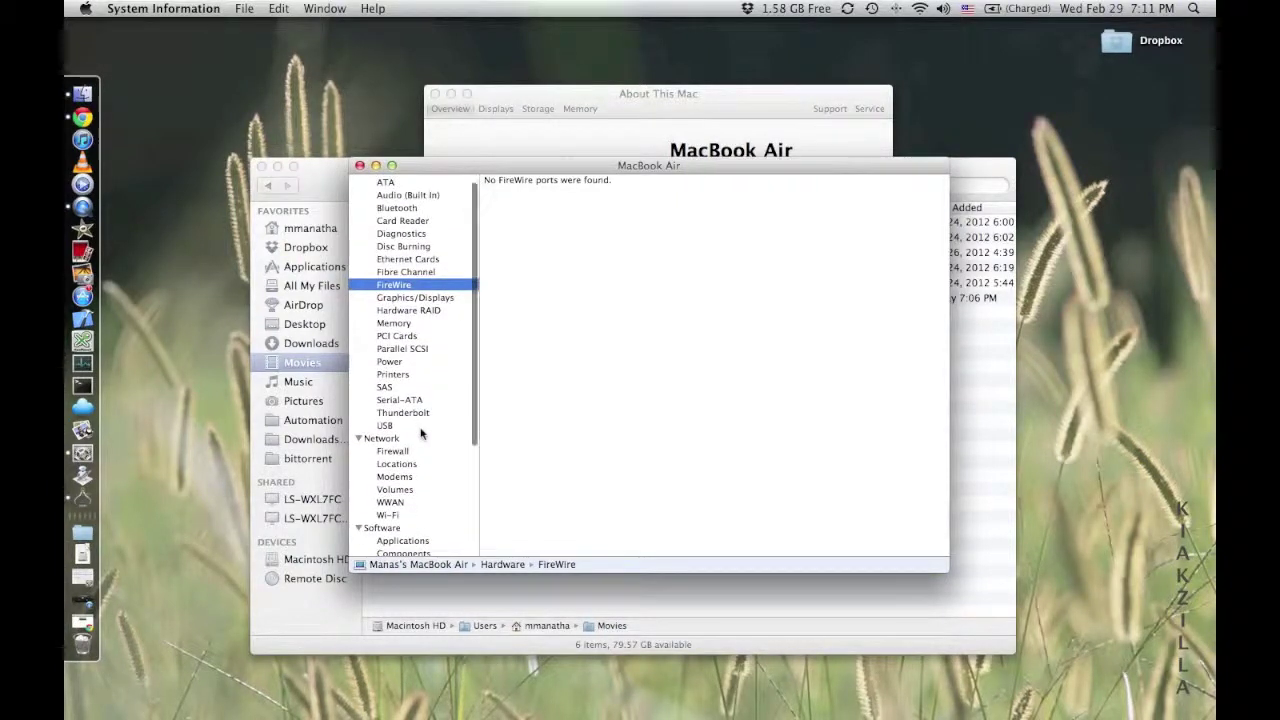
scroll(405, 415, down, 1)
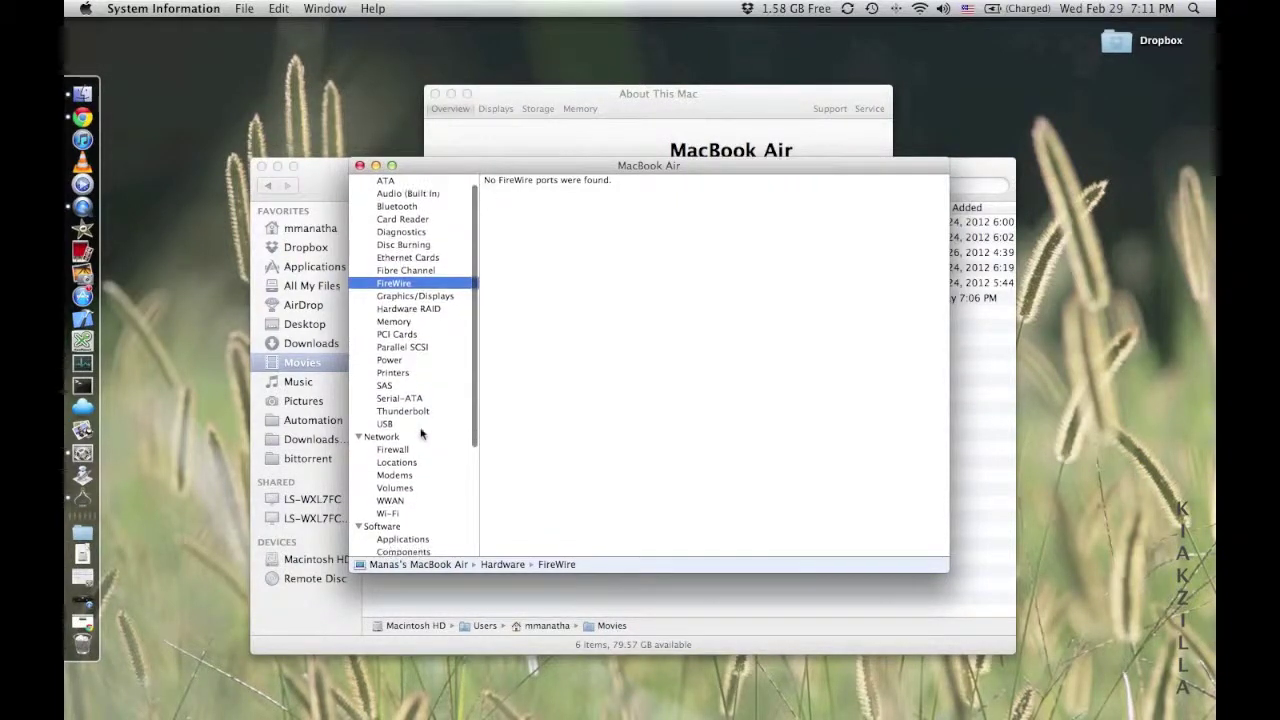
click(390, 360)
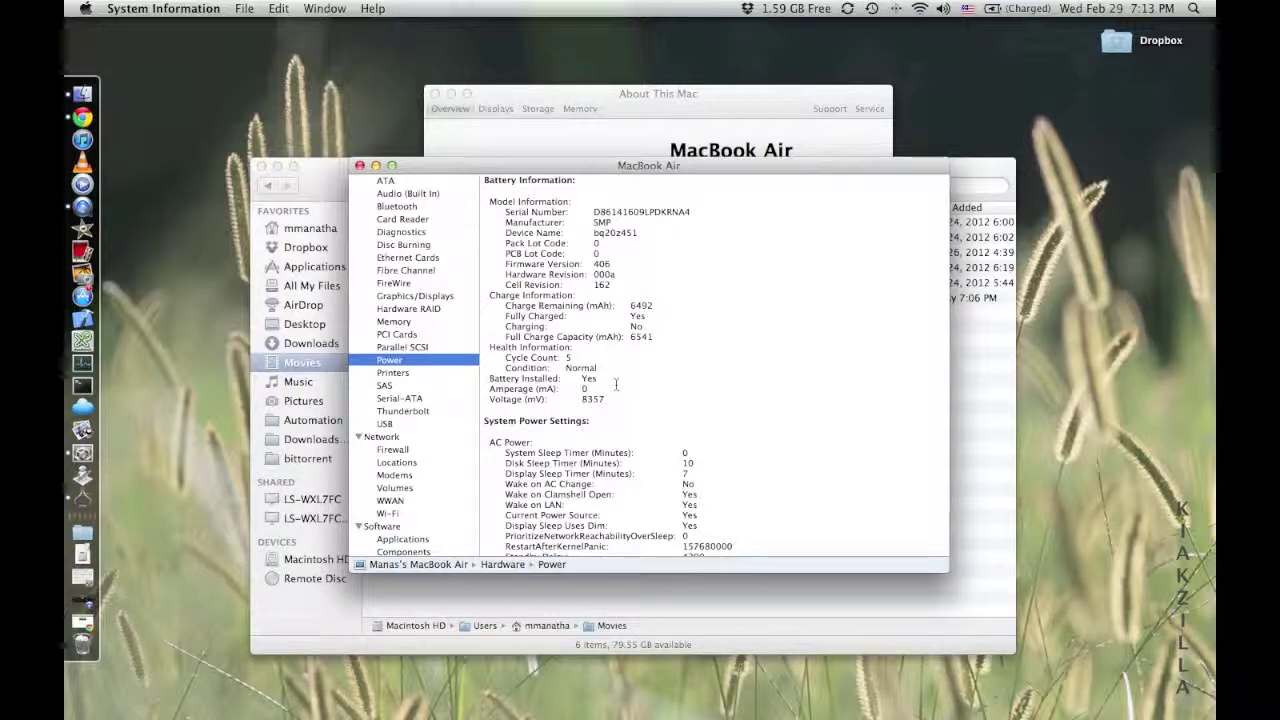
scroll(804, 434, down, 4)
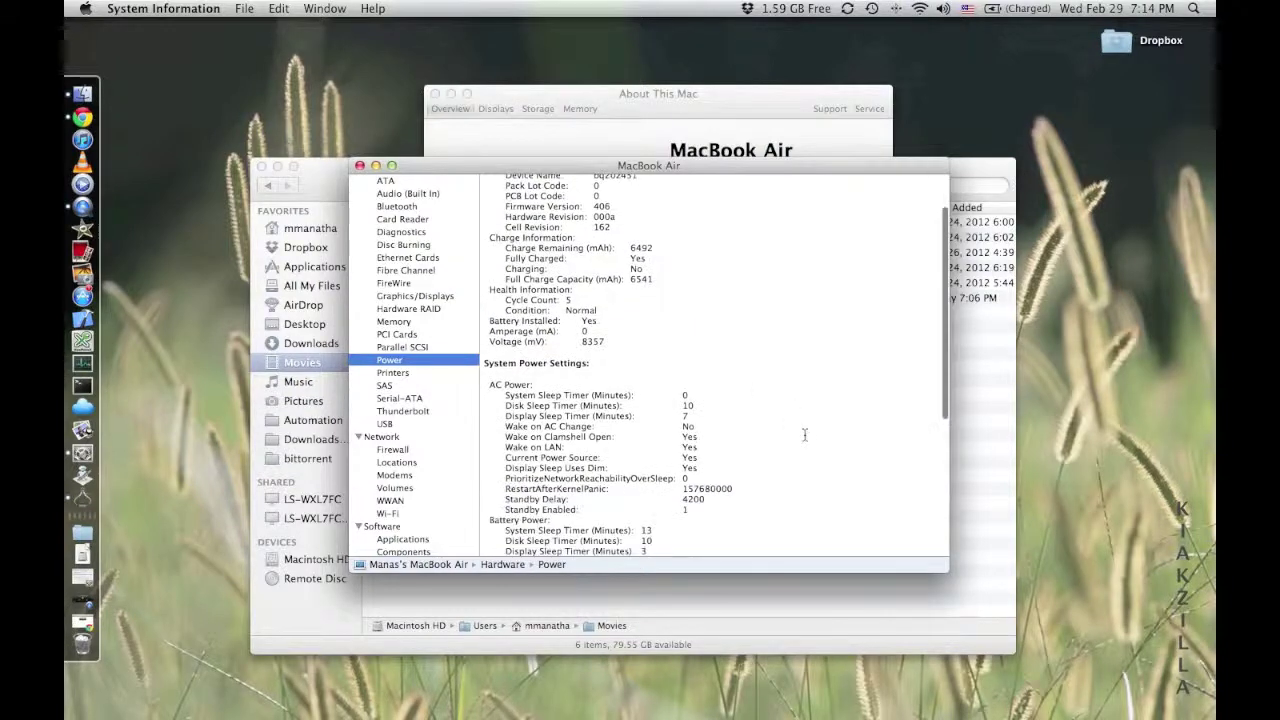
scroll(804, 434, down, 6)
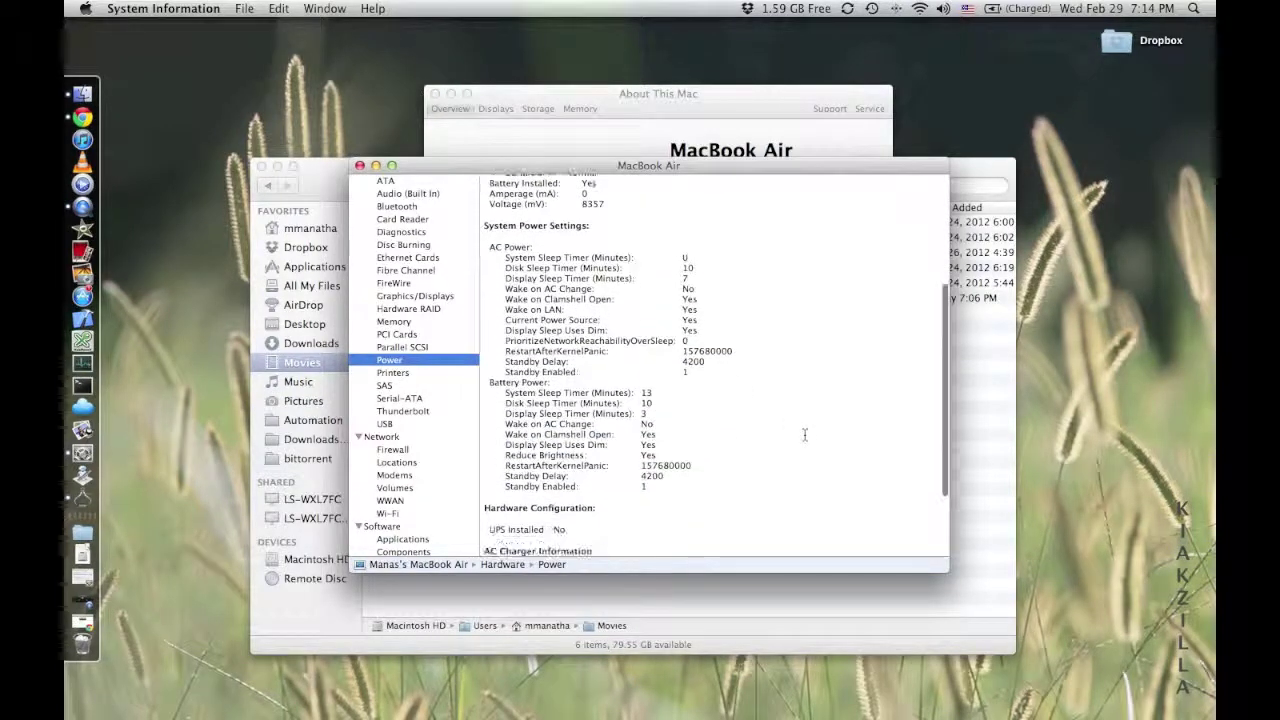
scroll(804, 434, down, 1)
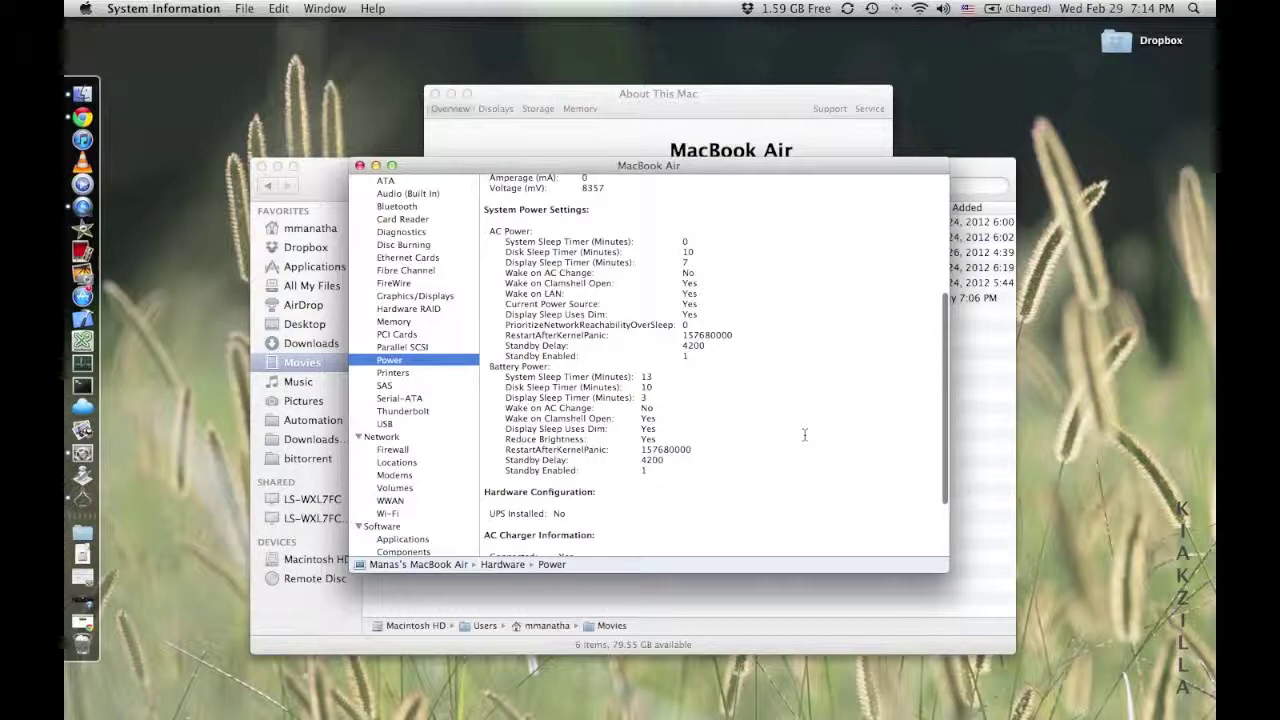
scroll(804, 434, down, 5)
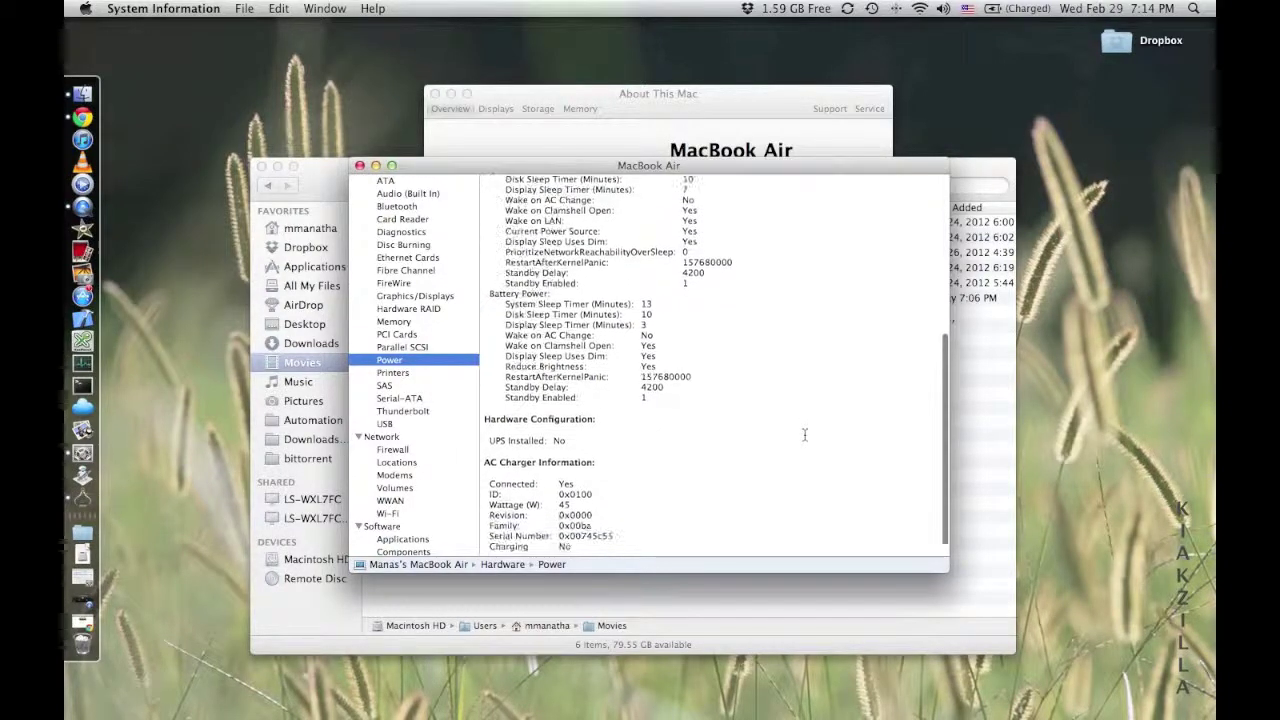
scroll(804, 434, up, 15)
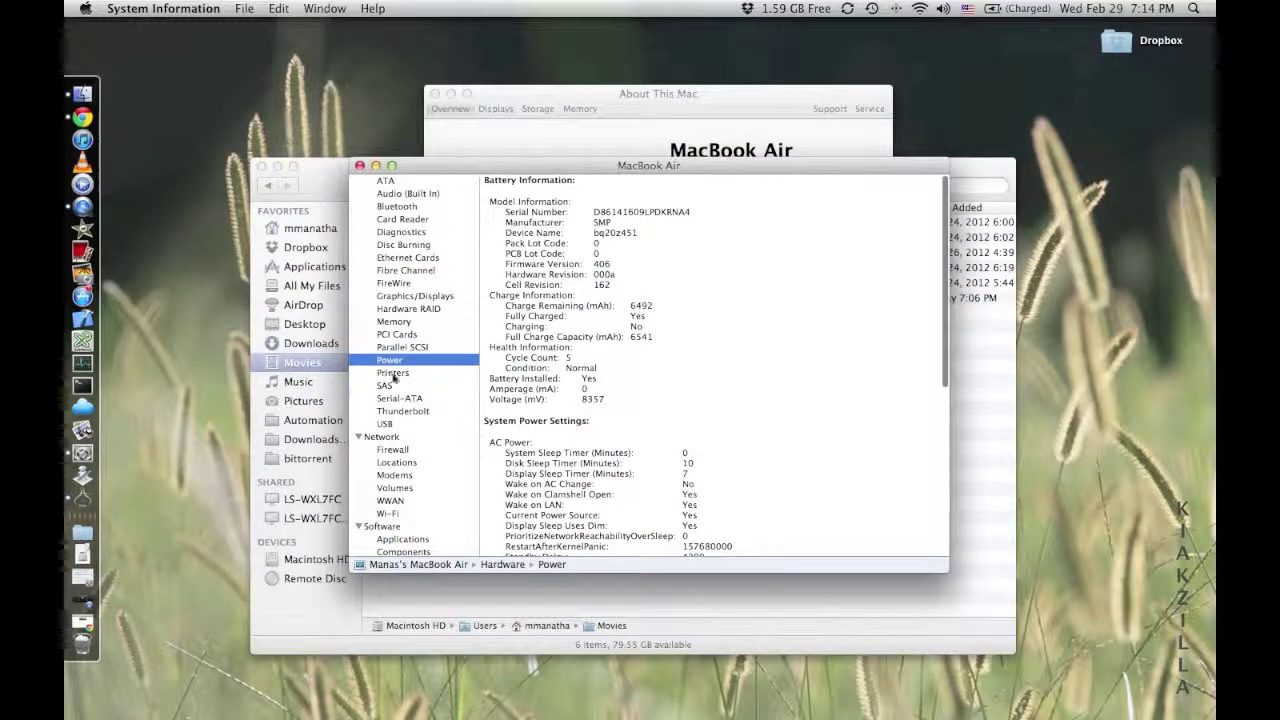
- View the Thunderbolt hardware details and the Network Firewall settings in the system report
click(421, 411)
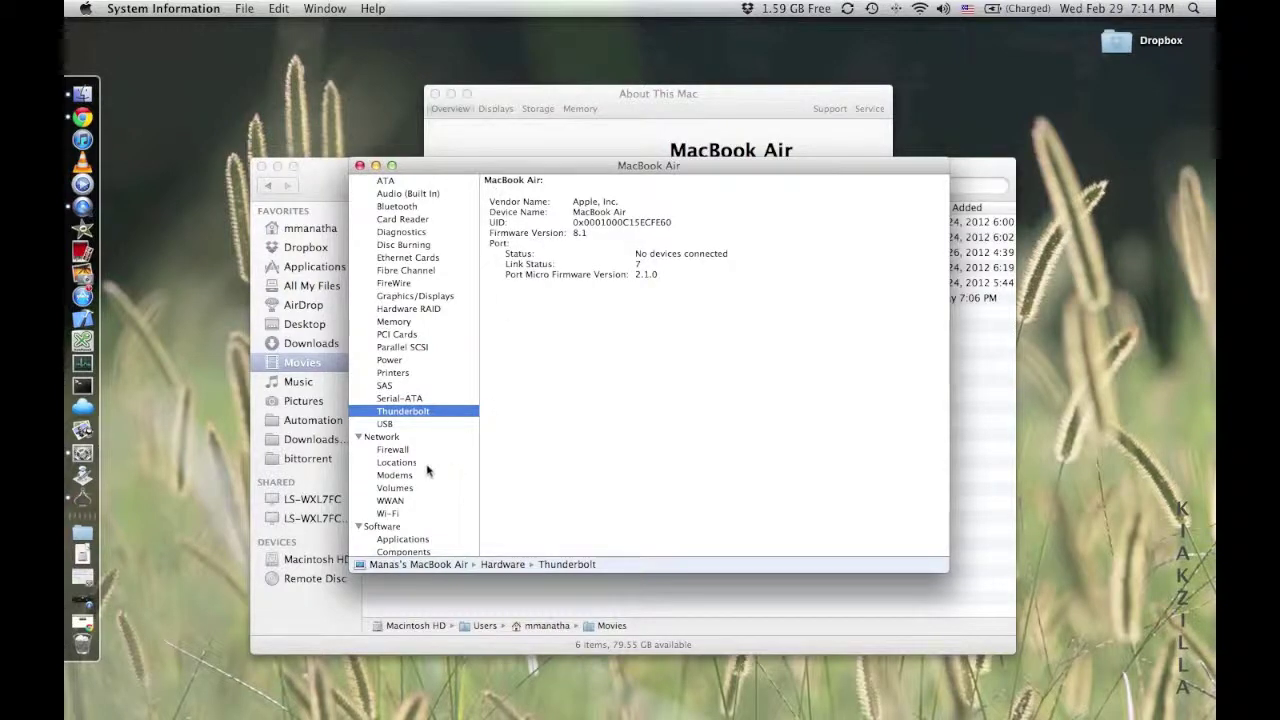
scroll(427, 470, down, 3)
scroll(427, 470, down, 6)
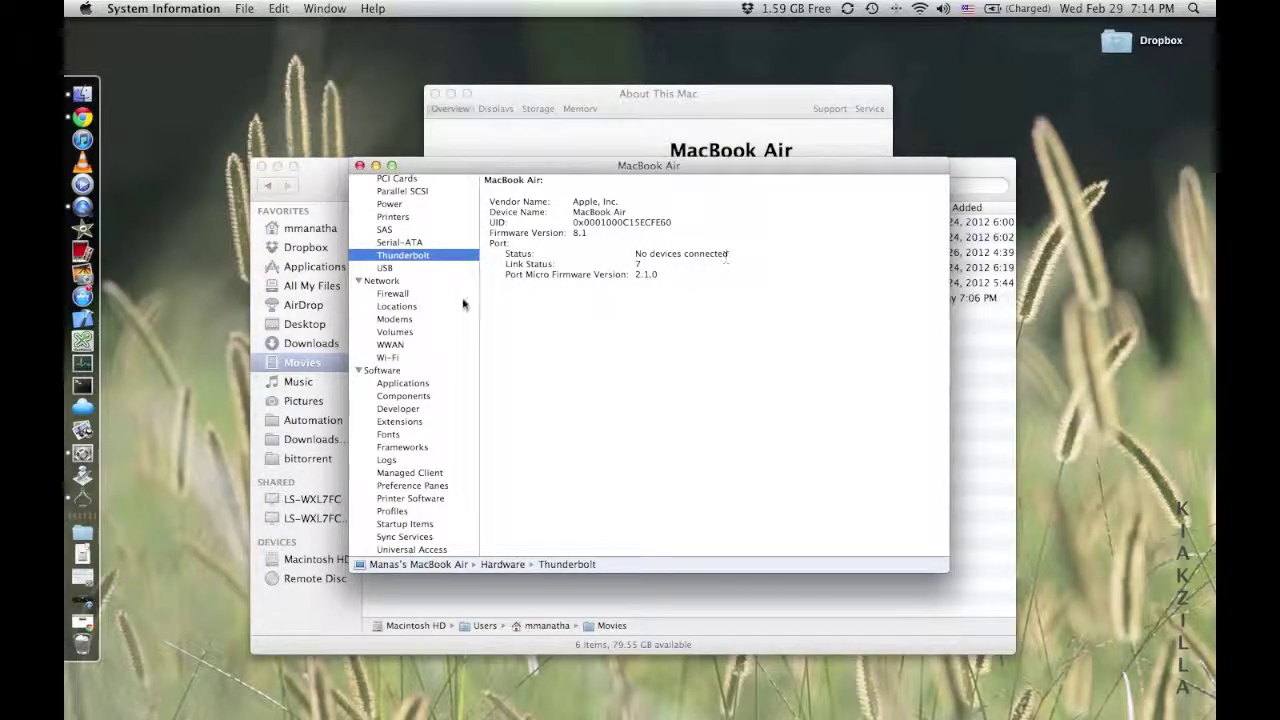
click(398, 294)
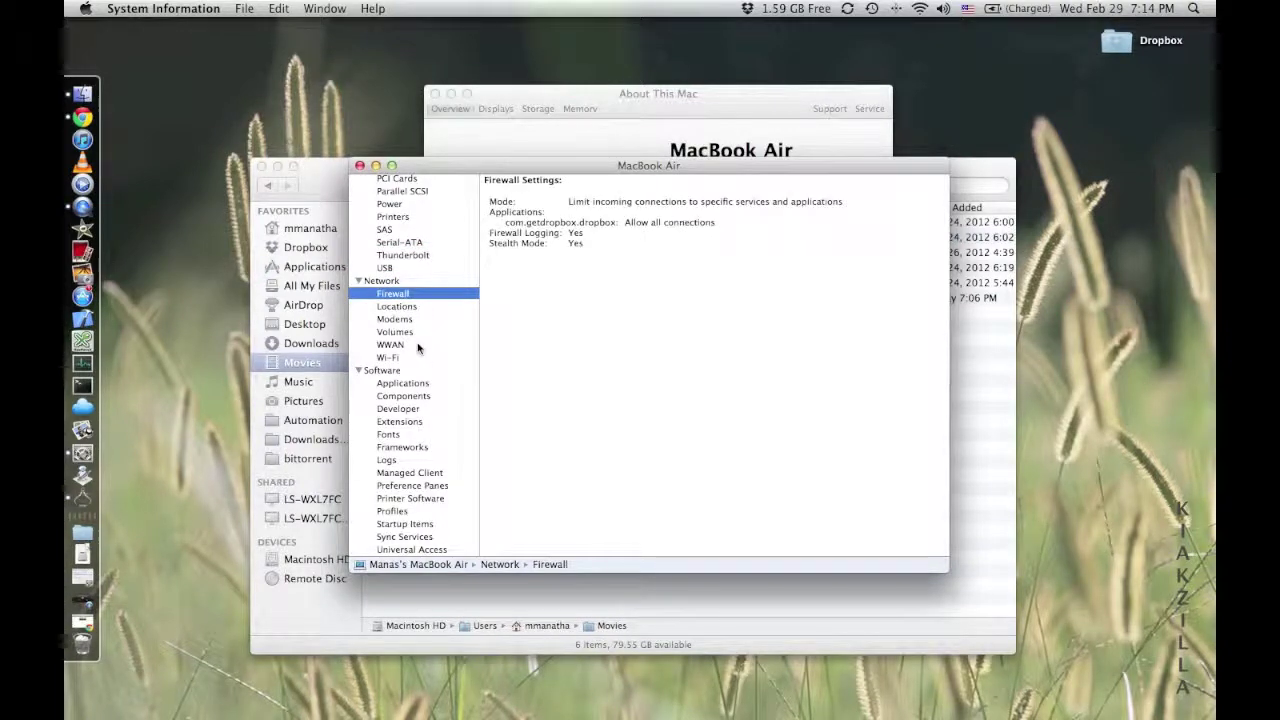
- Close the system report and the About This Mac window
scroll(418, 347, up, 5)
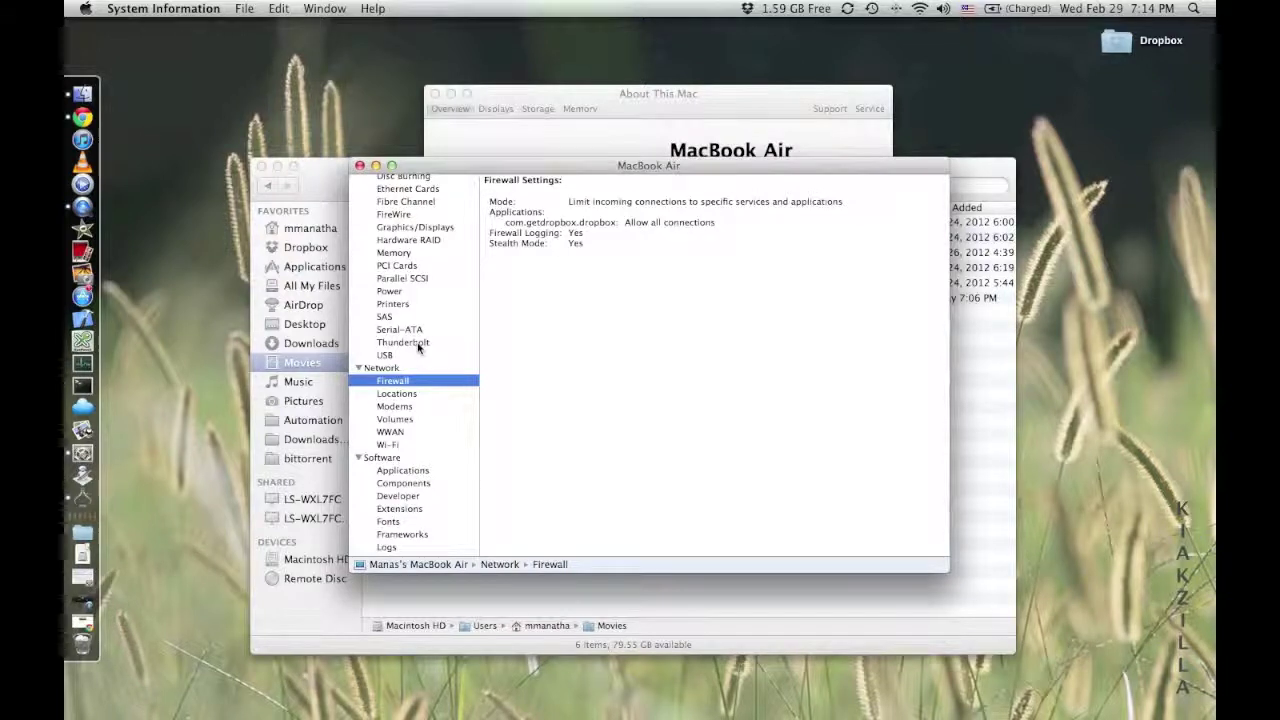
scroll(418, 347, down, 5)
scroll(418, 347, up, 8)
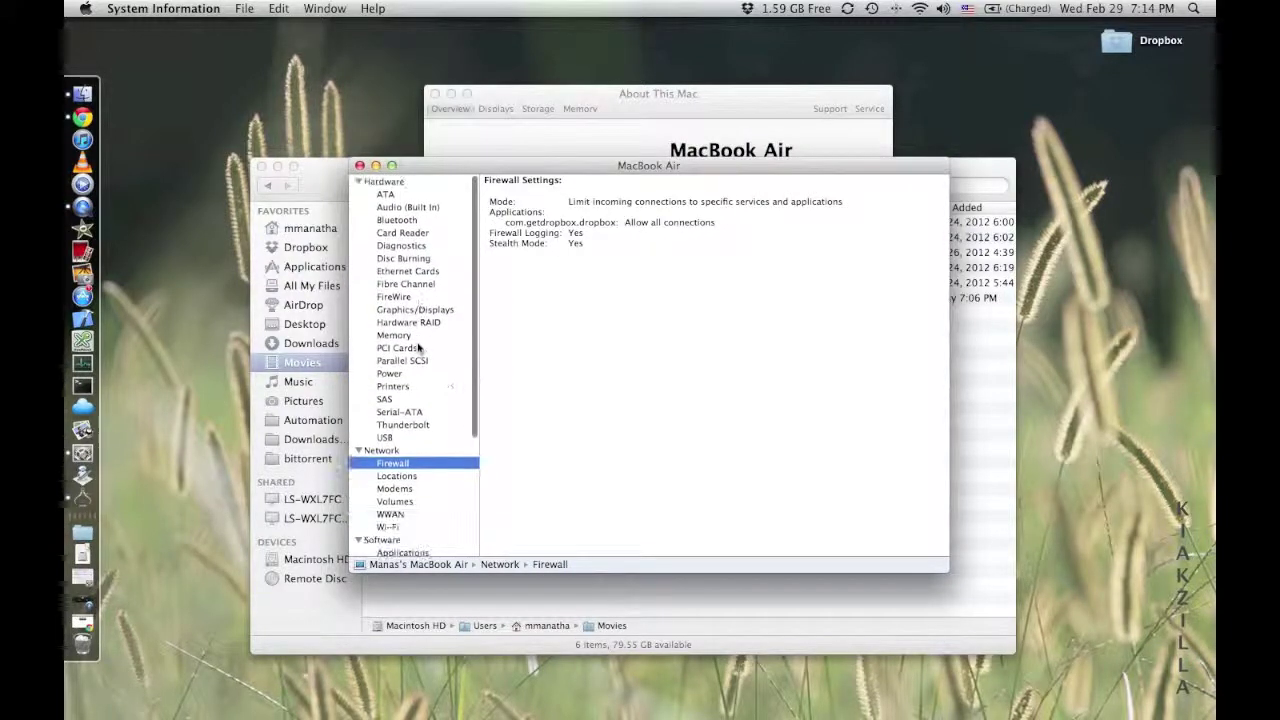
click(361, 166)
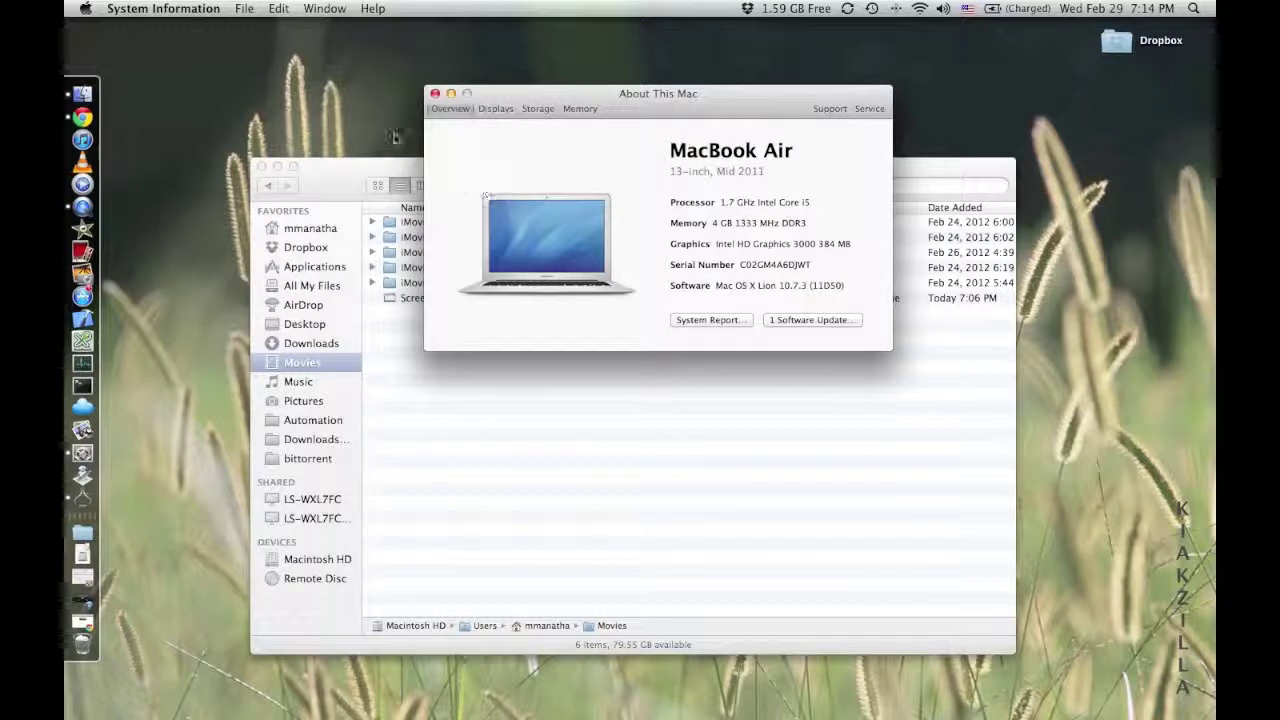
click(435, 93)
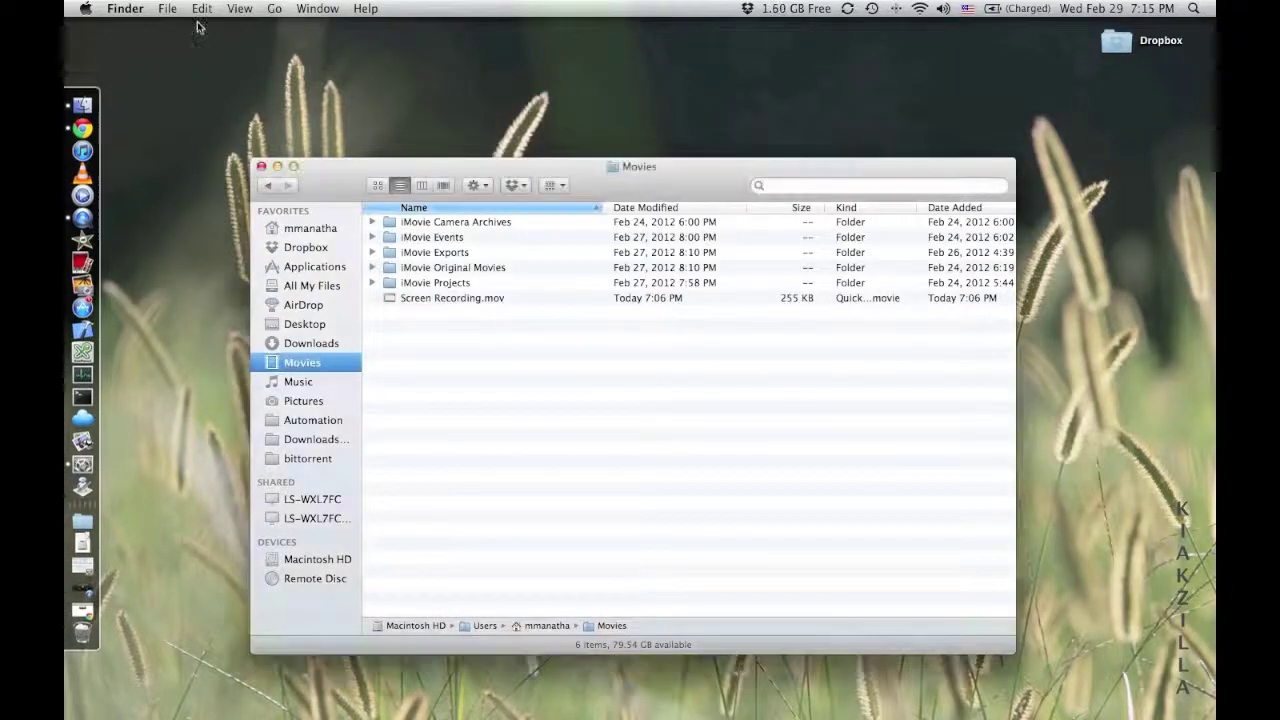
- Run Software Update, show the details of the MacBook Air EFI Firmware Update, and decline installing it for now
click(87, 10)
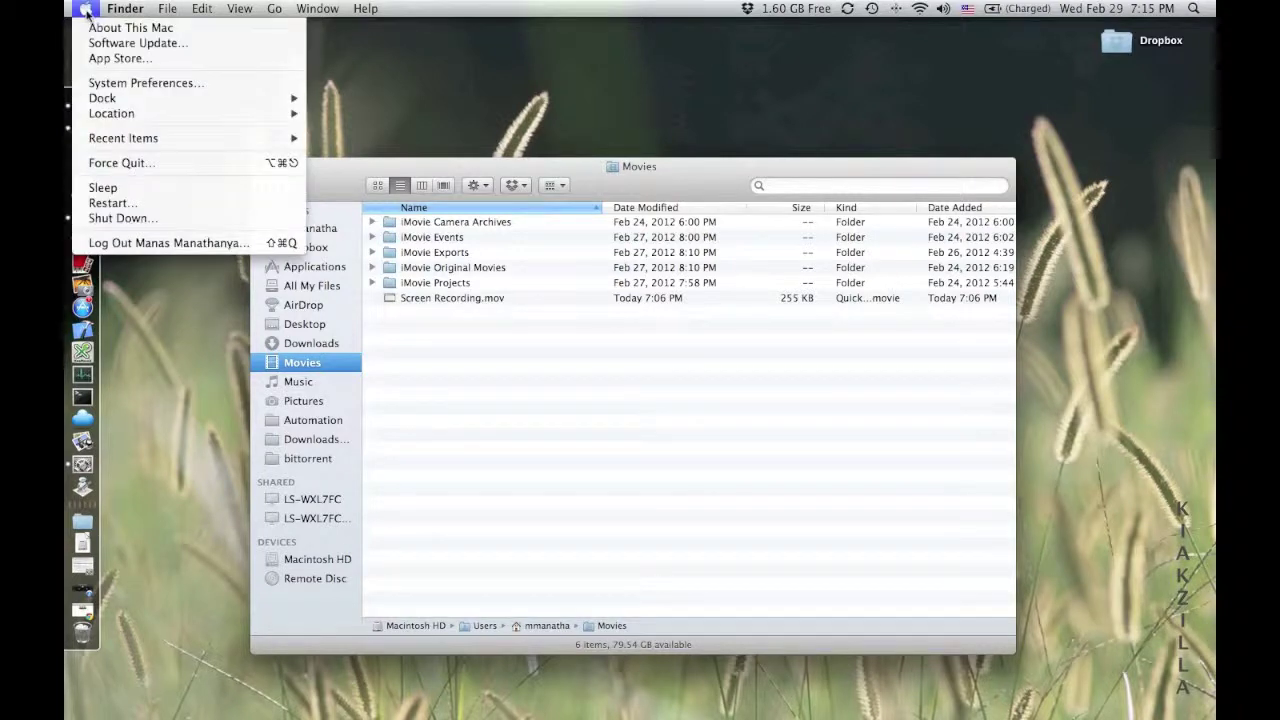
click(178, 44)
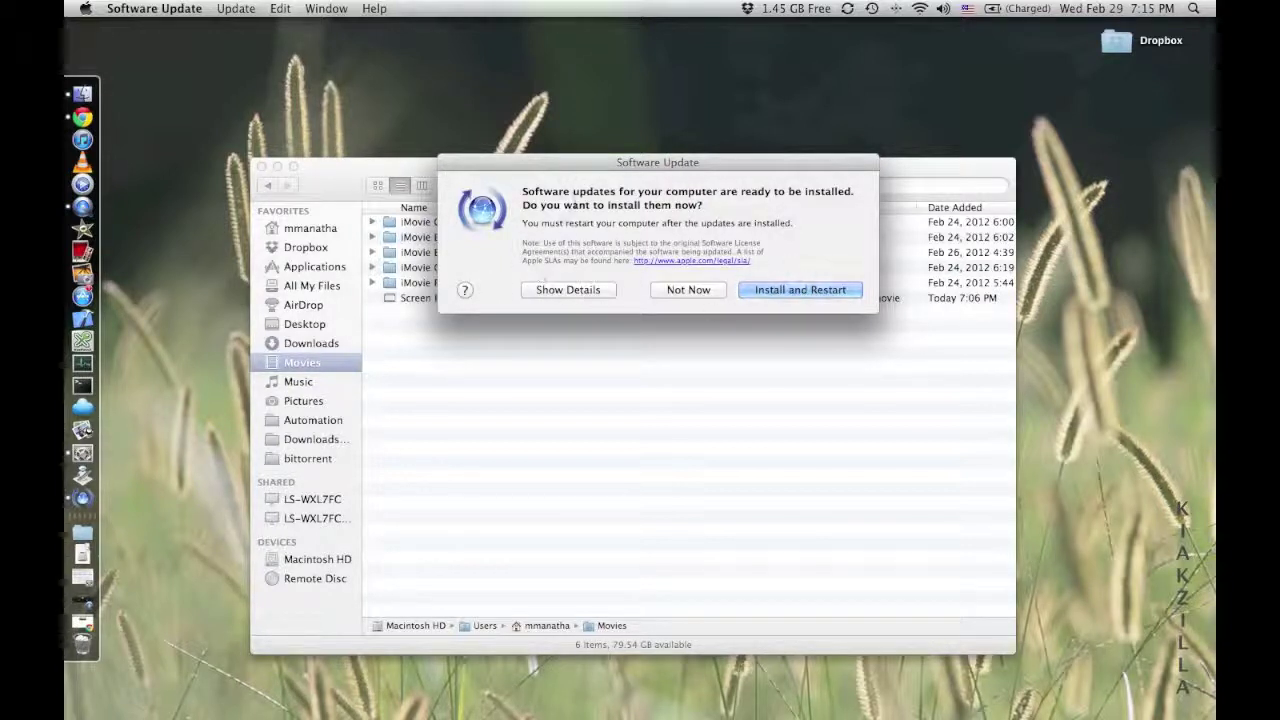
click(568, 290)
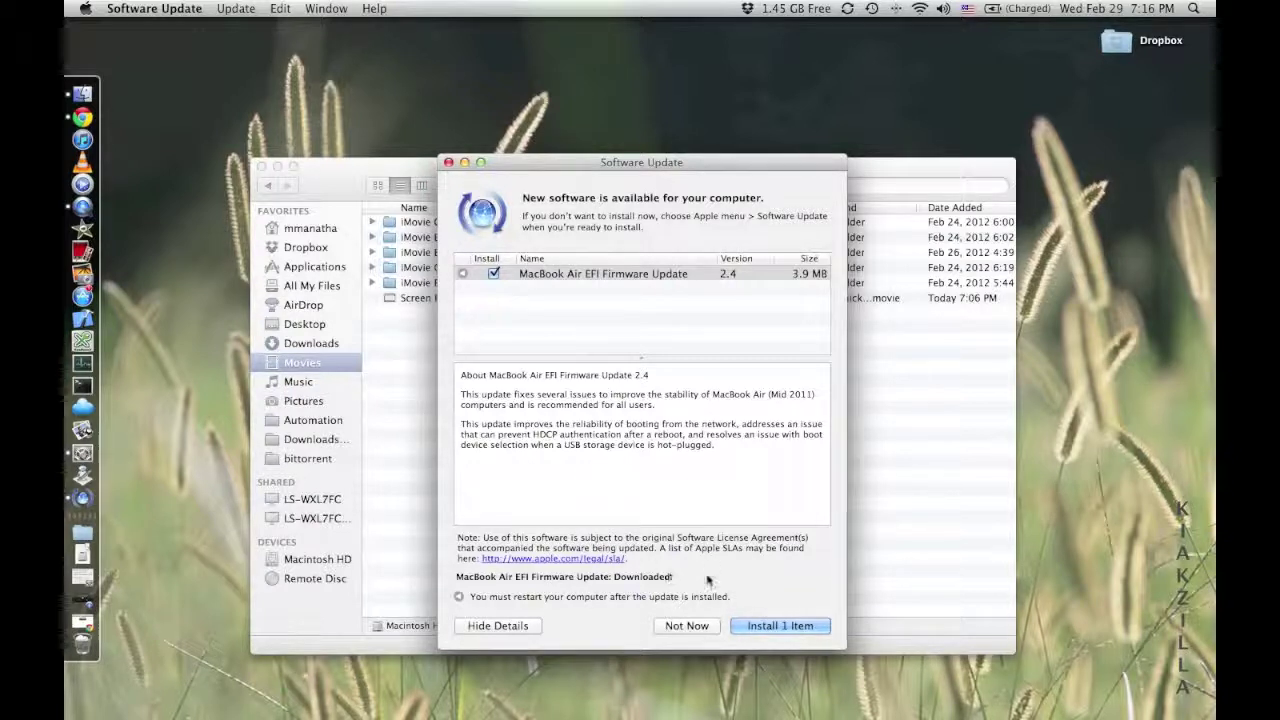
click(497, 277)
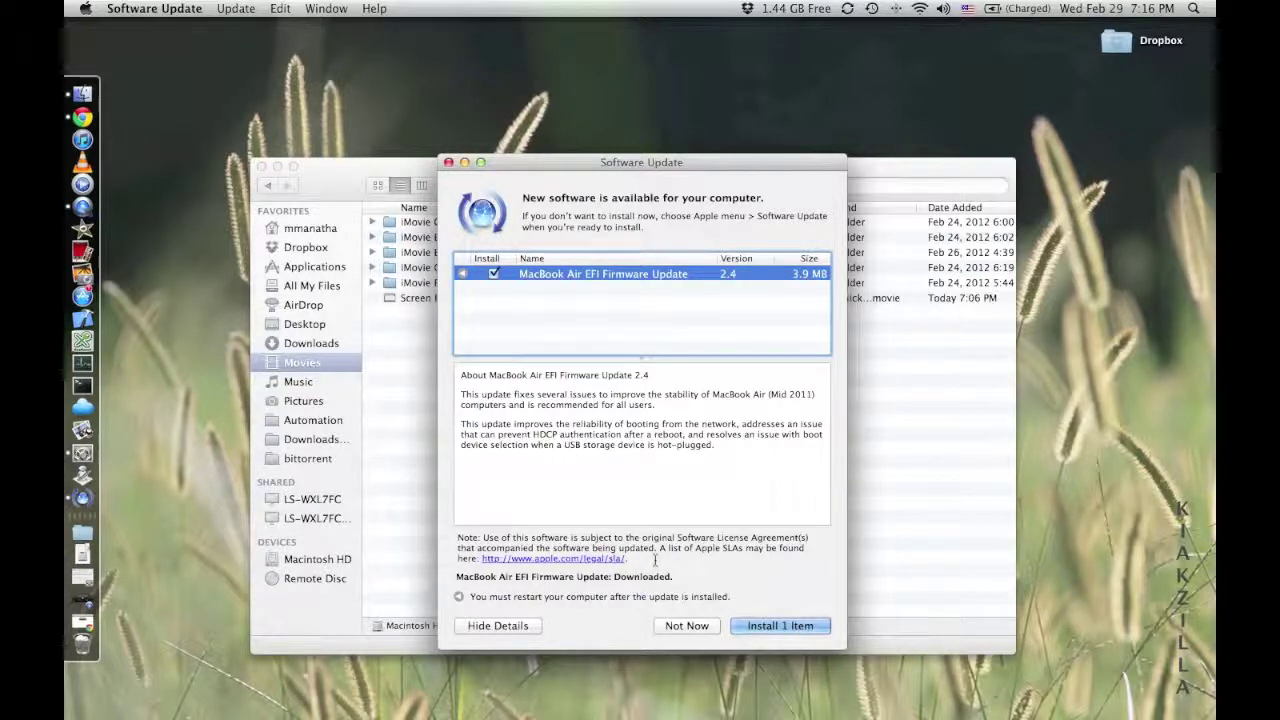
click(686, 626)
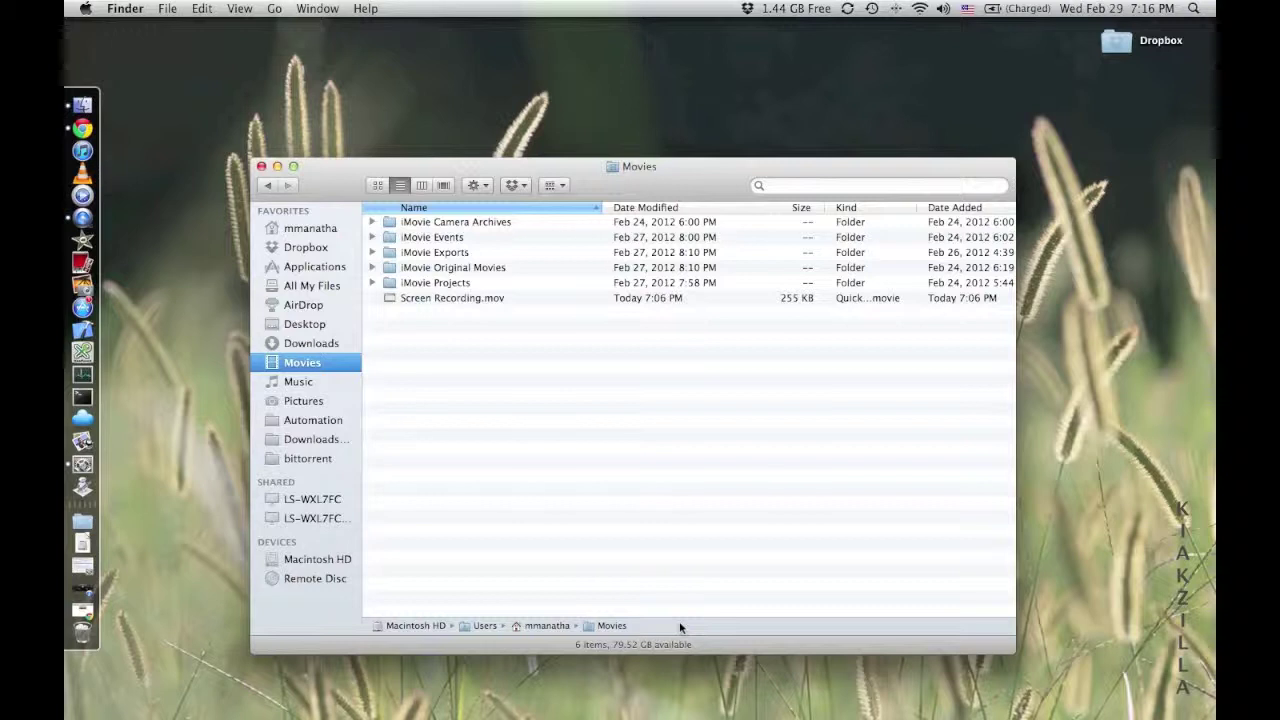
- Switch to the App Store and look through the Featured page, including New & Noteworthy, What's Hot and Staff Favourites
click(86, 9)
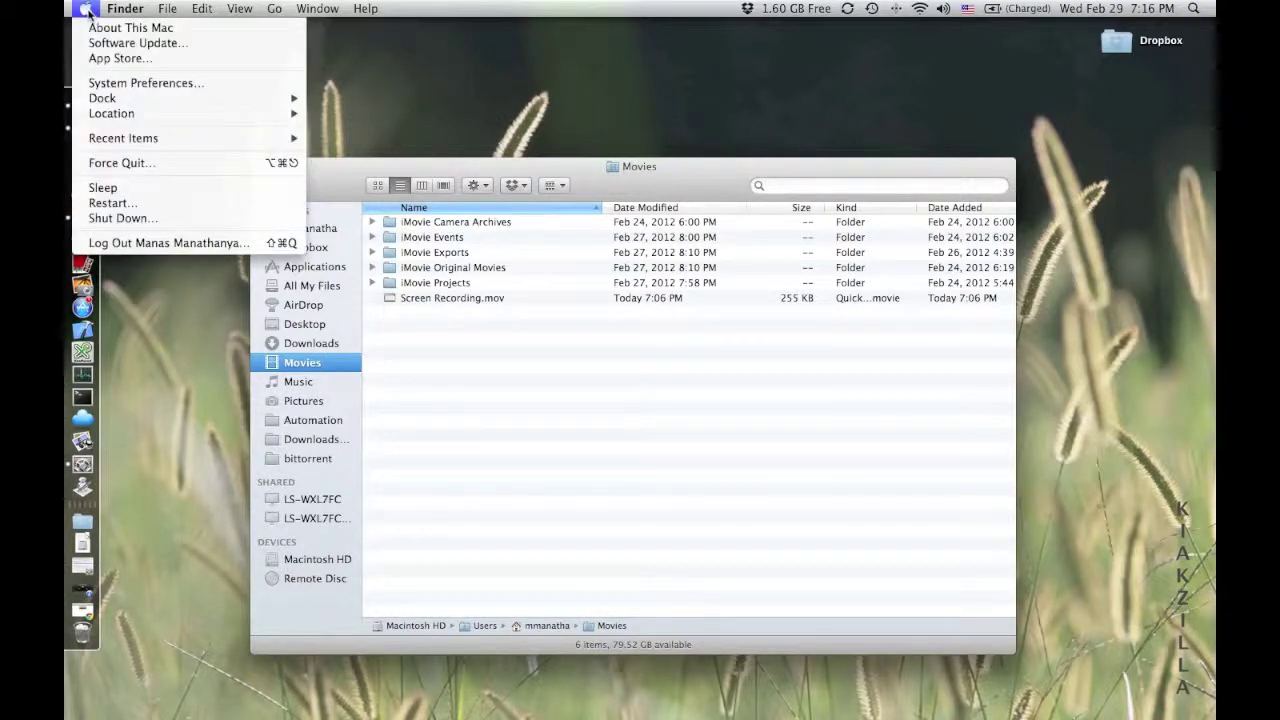
click(110, 67)
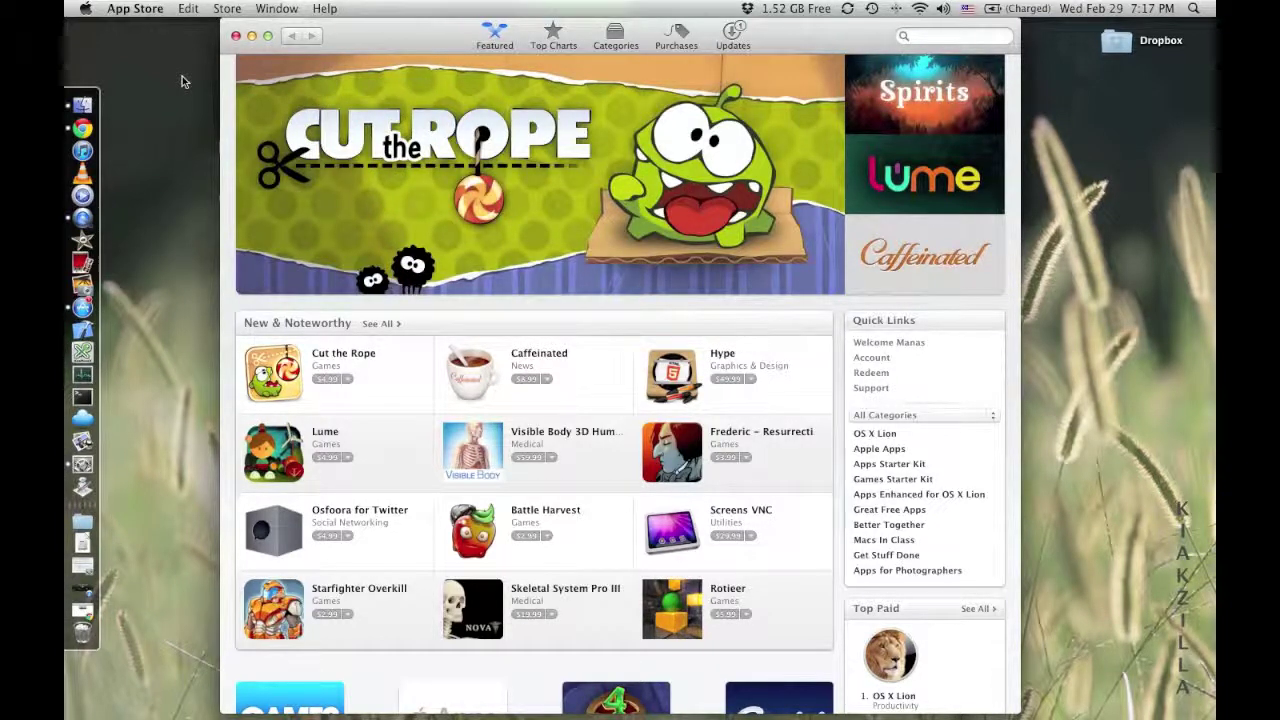
scroll(590, 547, down, 3)
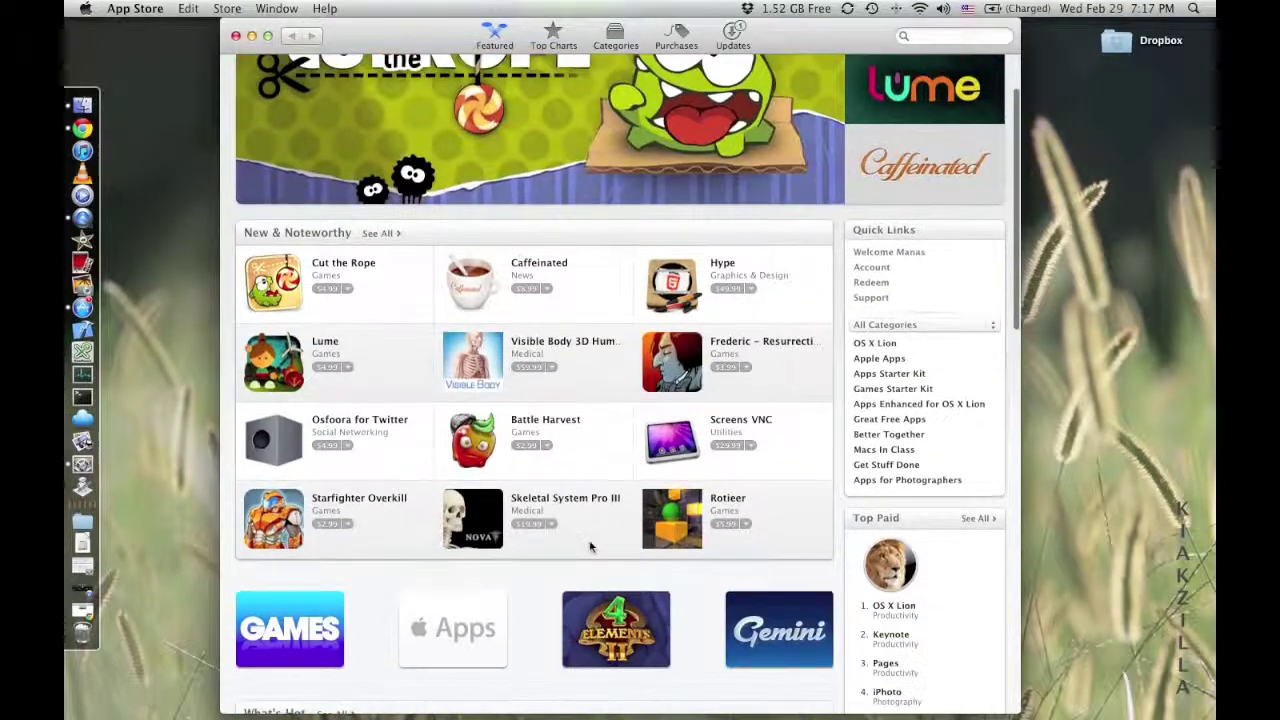
scroll(590, 547, down, 5)
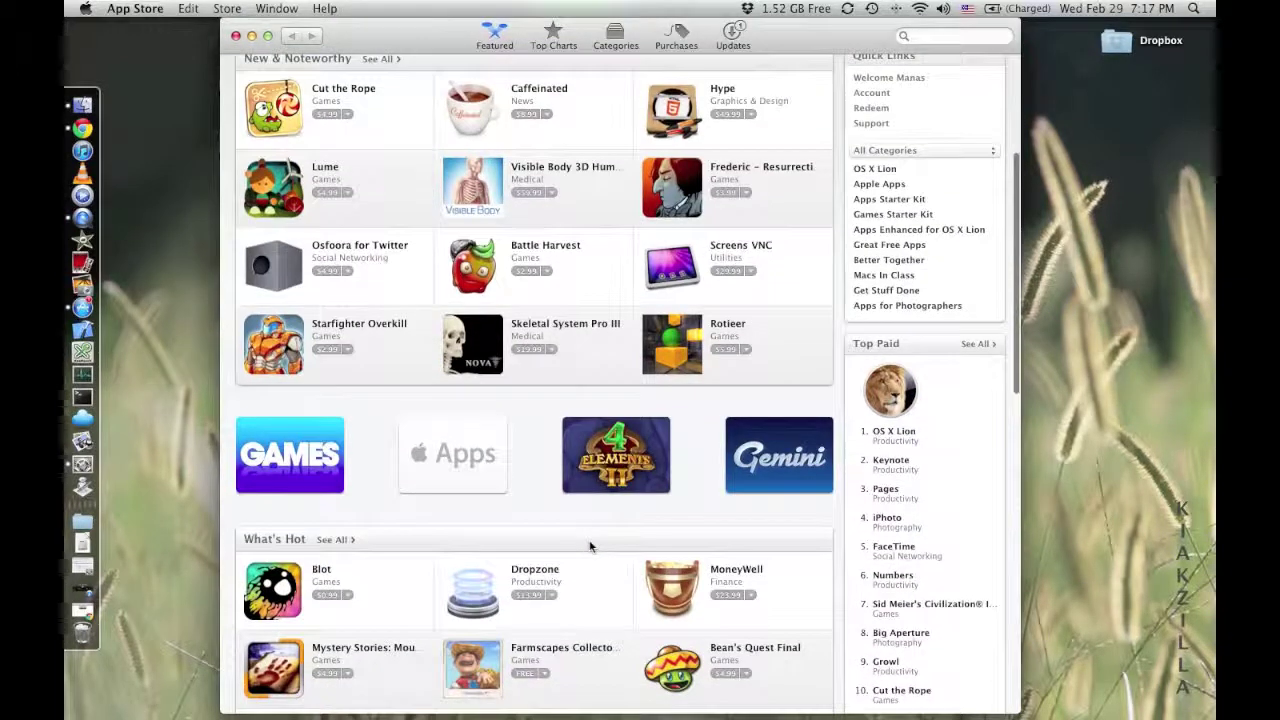
scroll(590, 547, down, 4)
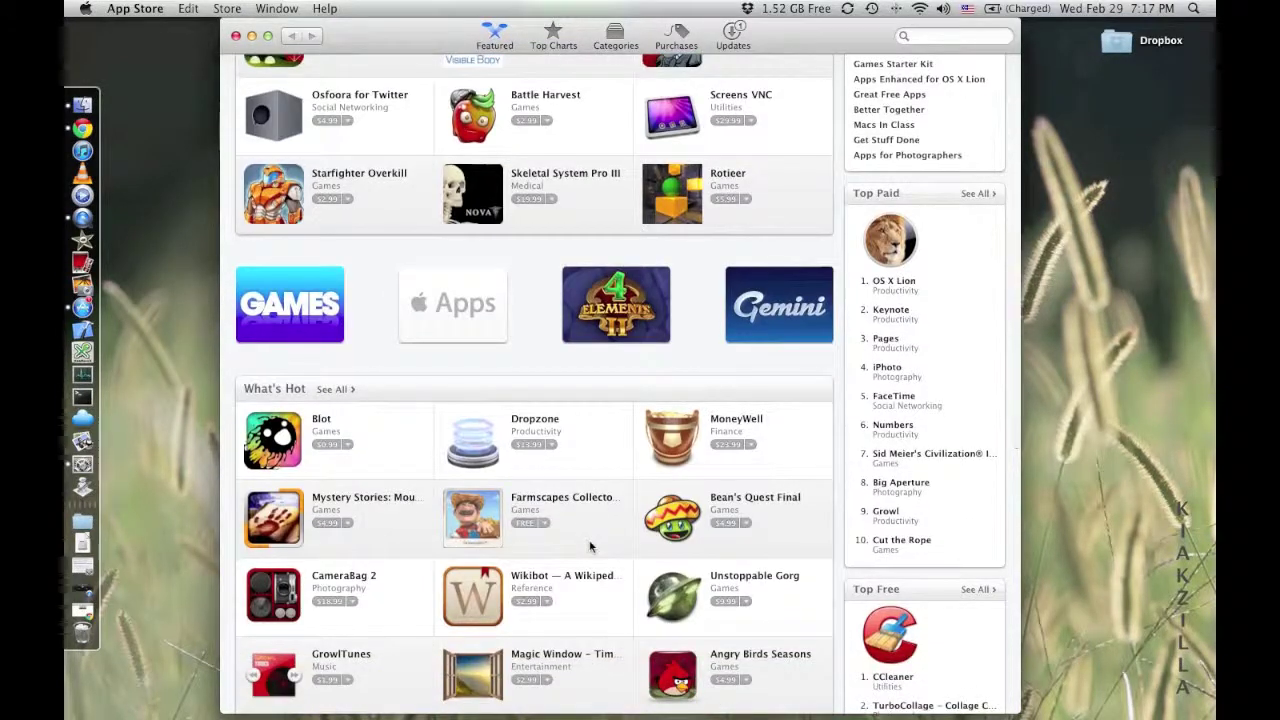
scroll(590, 547, down, 15)
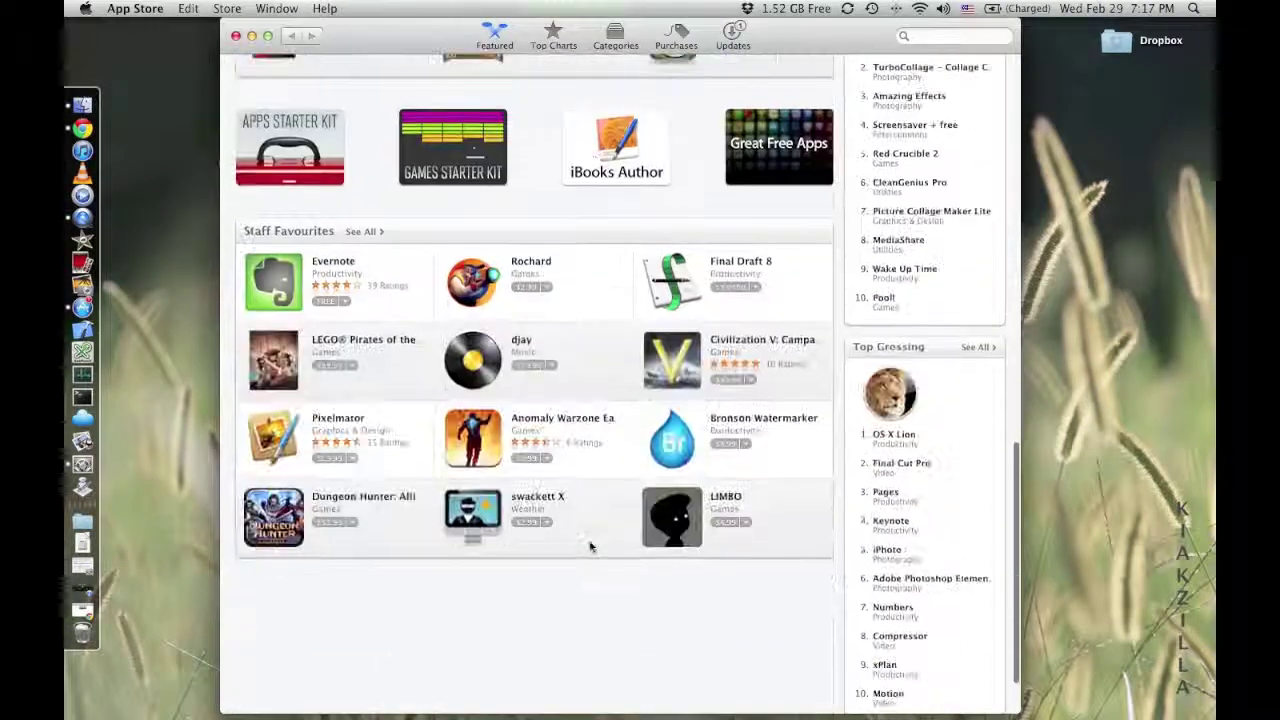
scroll(590, 547, up, 8)
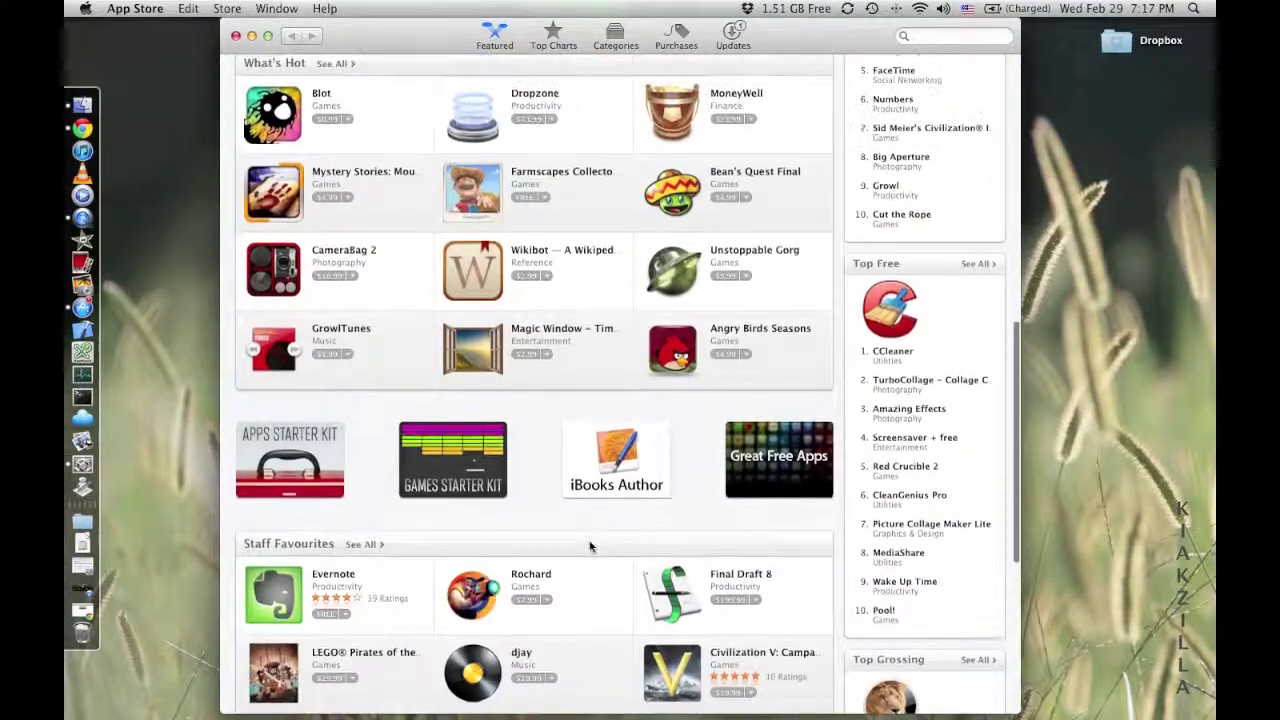
scroll(590, 547, up, 15)
- Open the complete Top Free list from the Featured page and browse its apps
scroll(590, 547, down, 5)
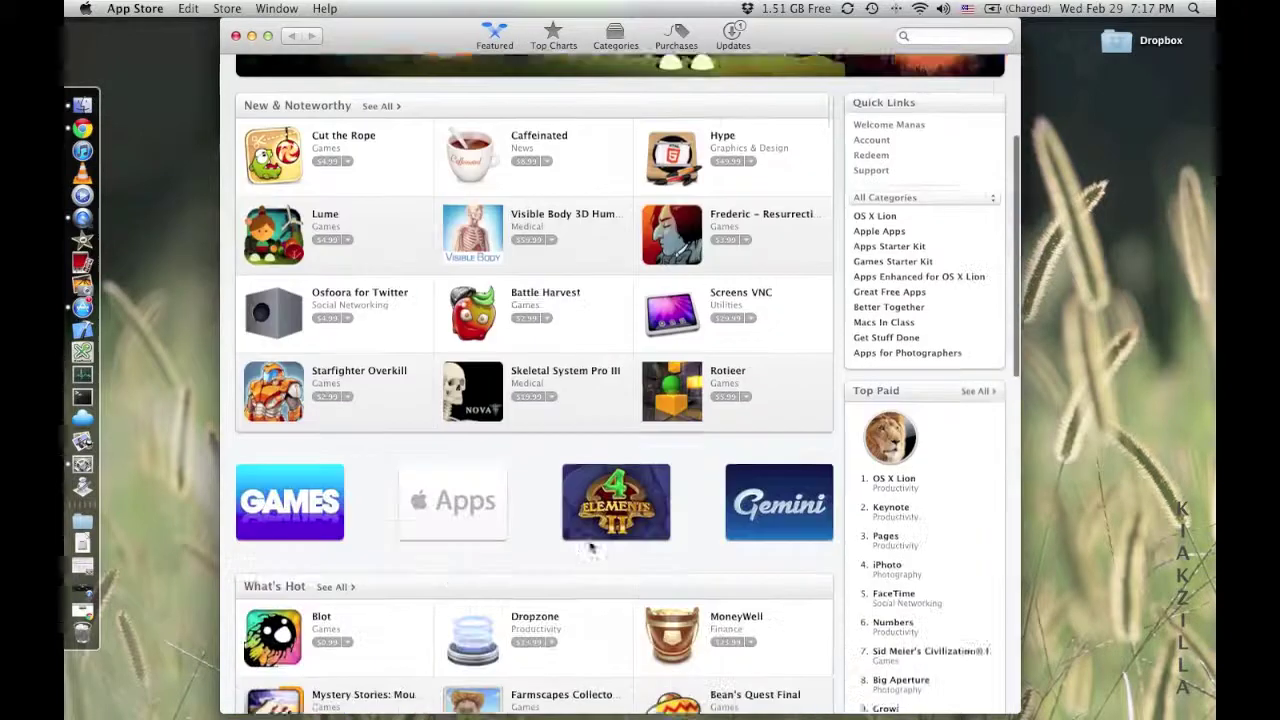
scroll(590, 547, down, 5)
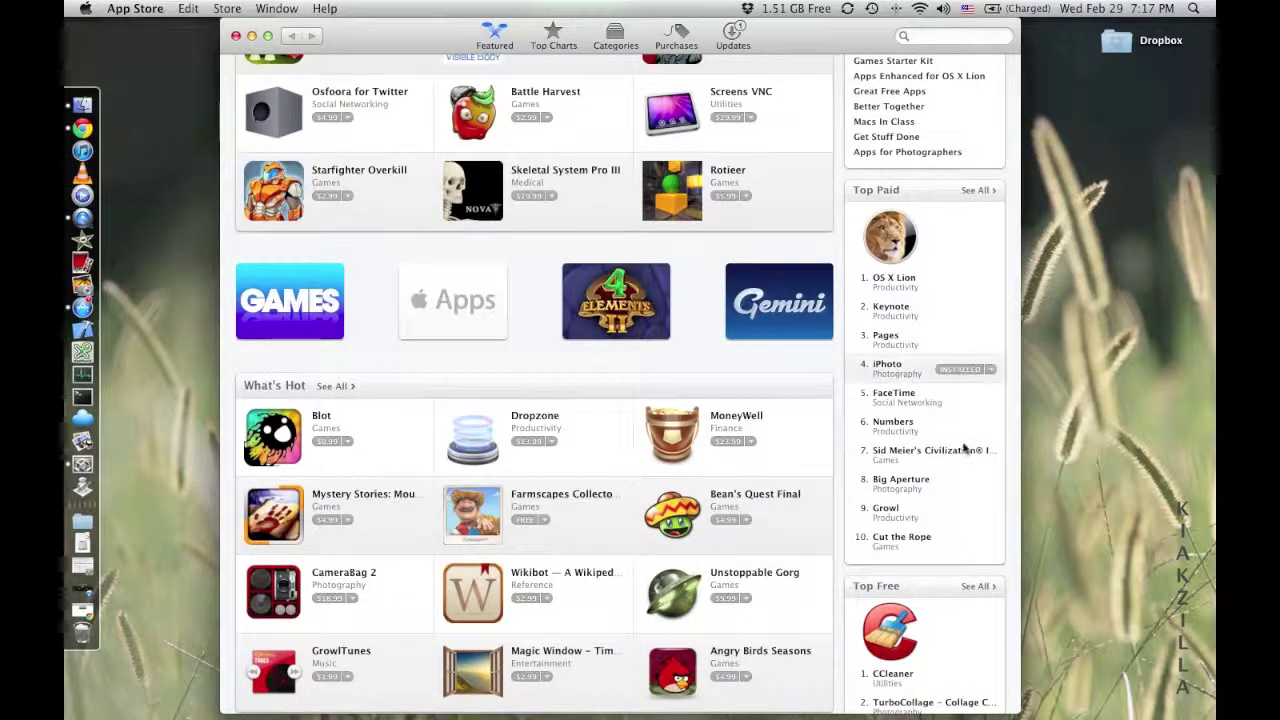
click(987, 588)
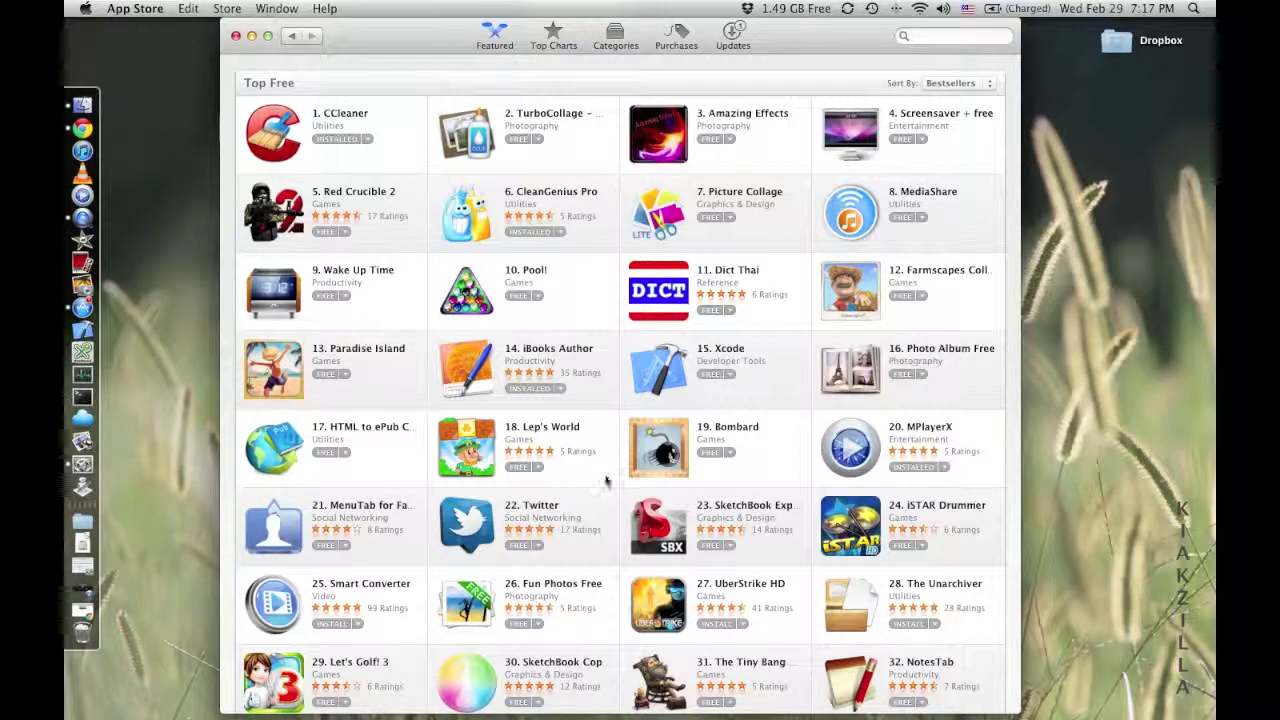
scroll(605, 481, down, 3)
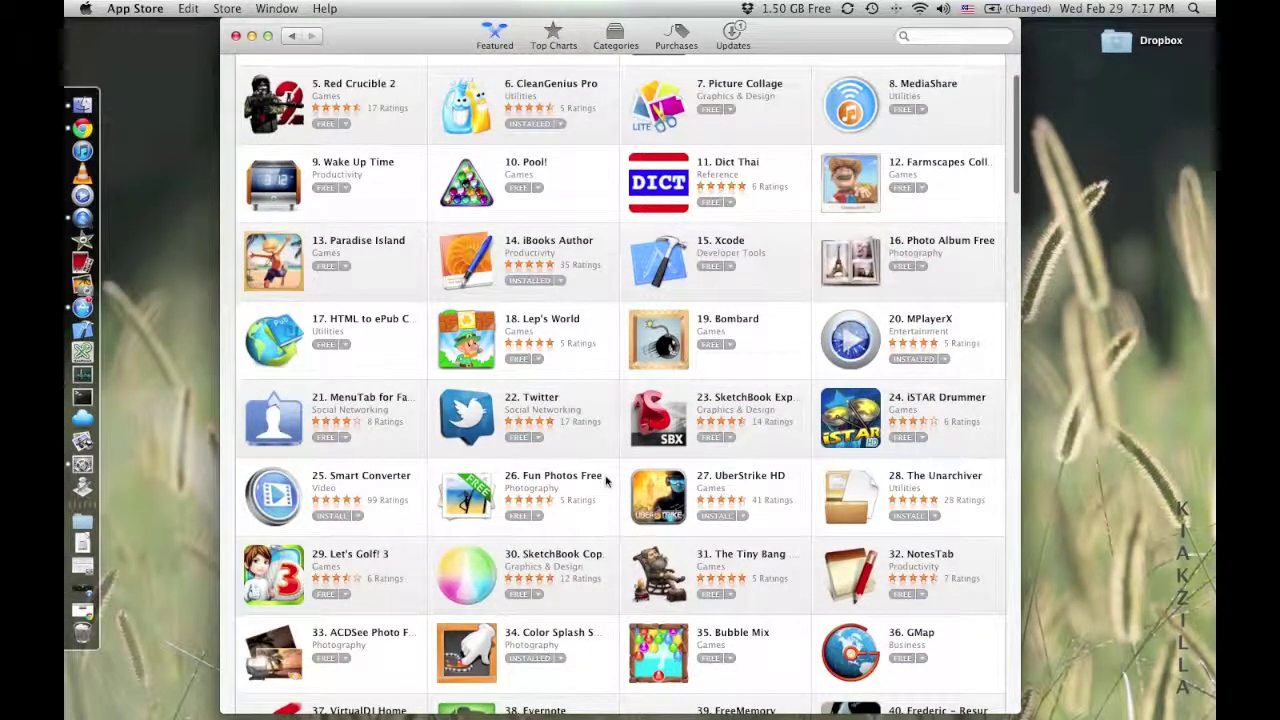
- Return from the Top Free list to the Featured page and show the complete set of app categories
scroll(605, 481, up, 1)
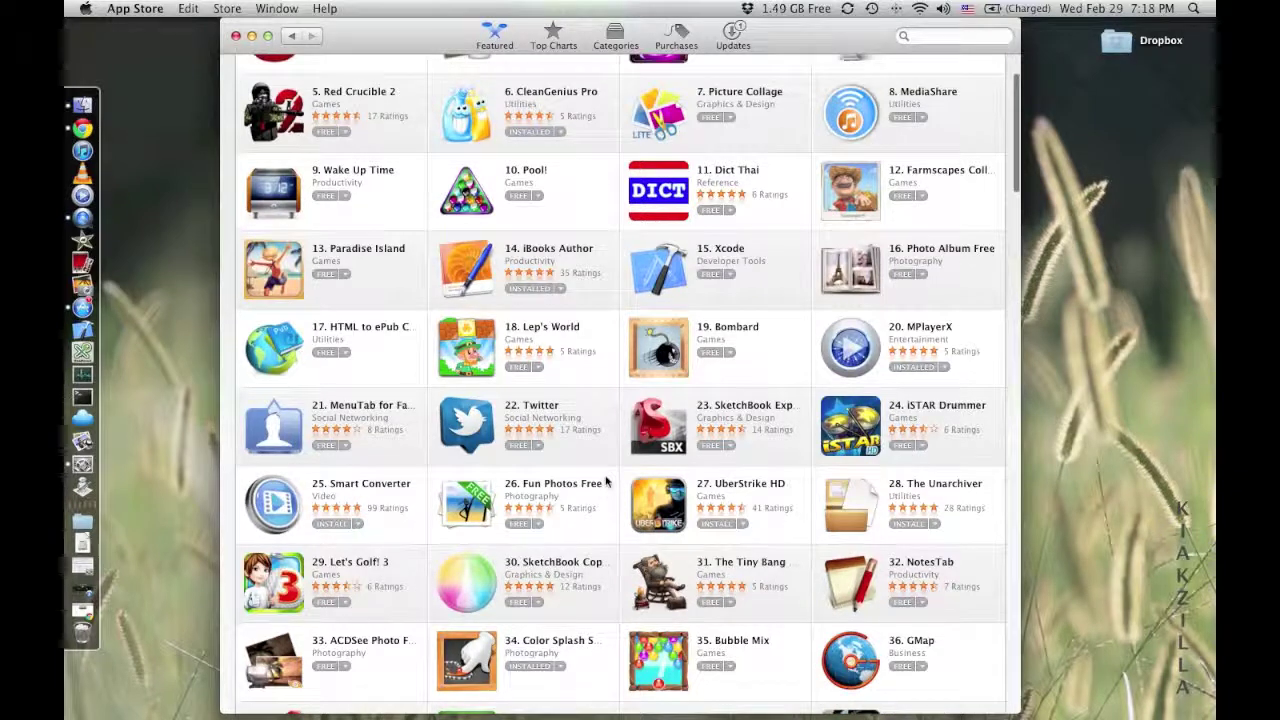
scroll(605, 481, up, 1)
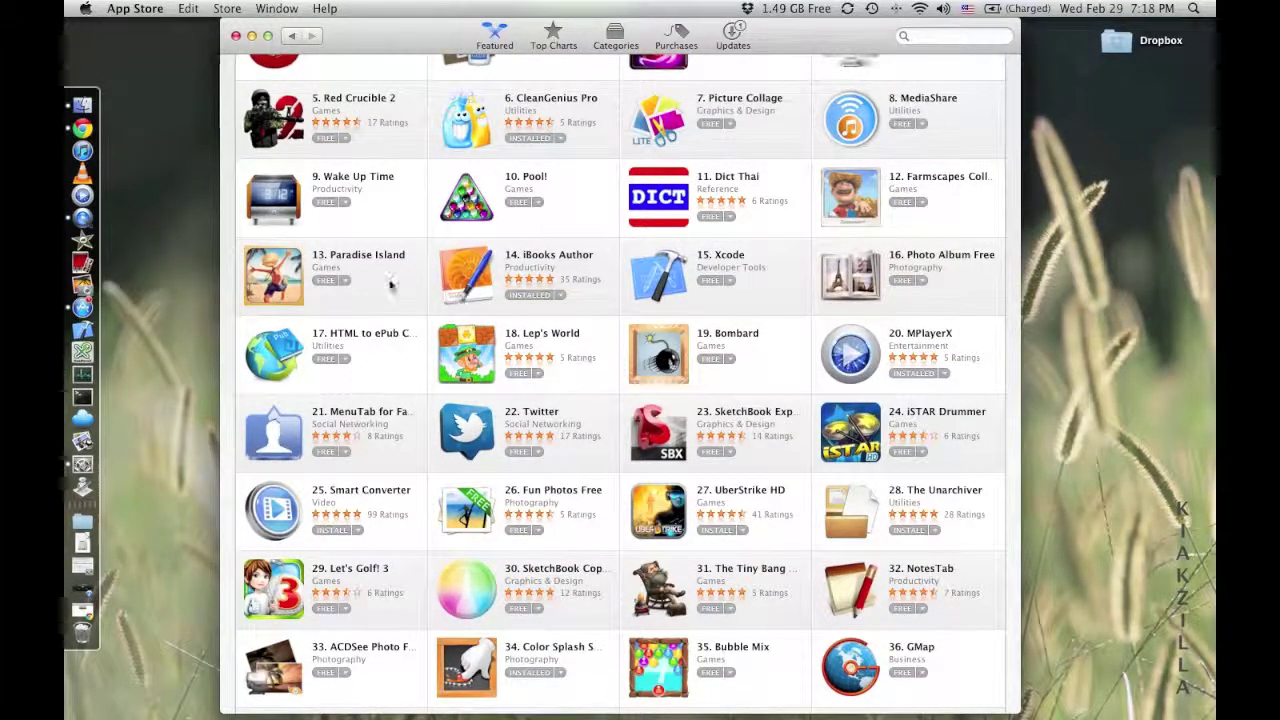
scroll(392, 262, up, 5)
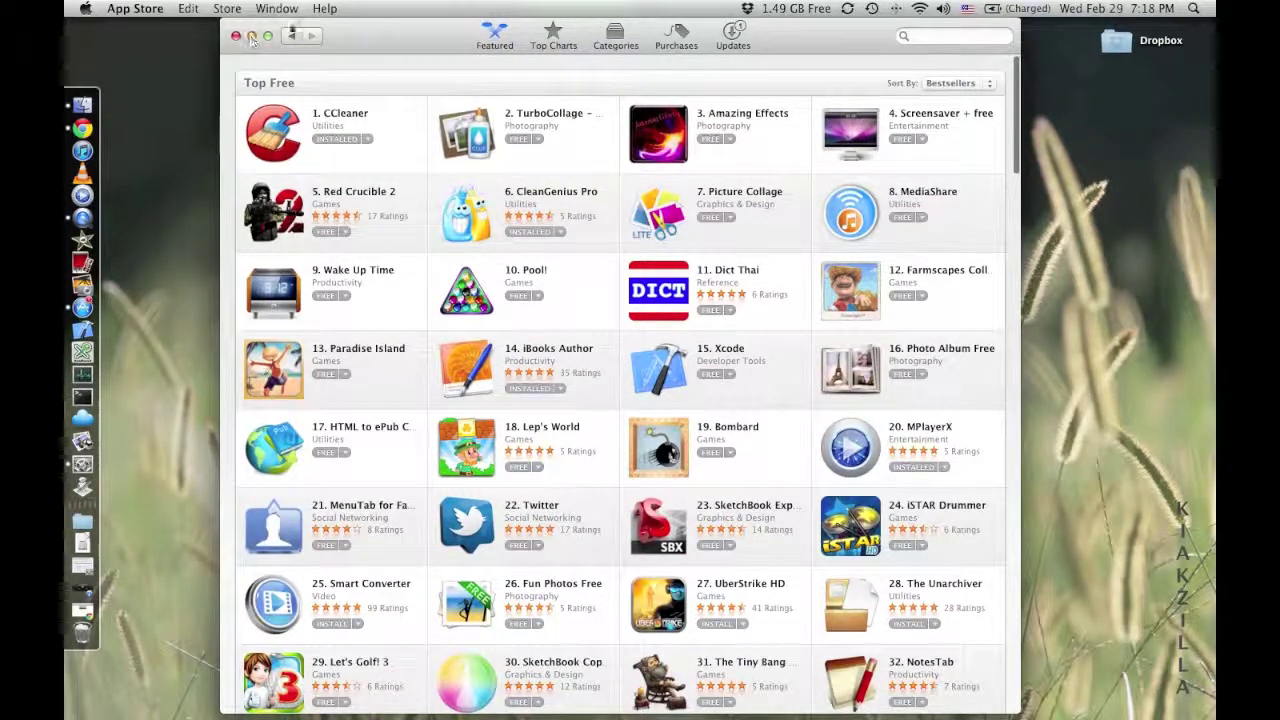
click(291, 35)
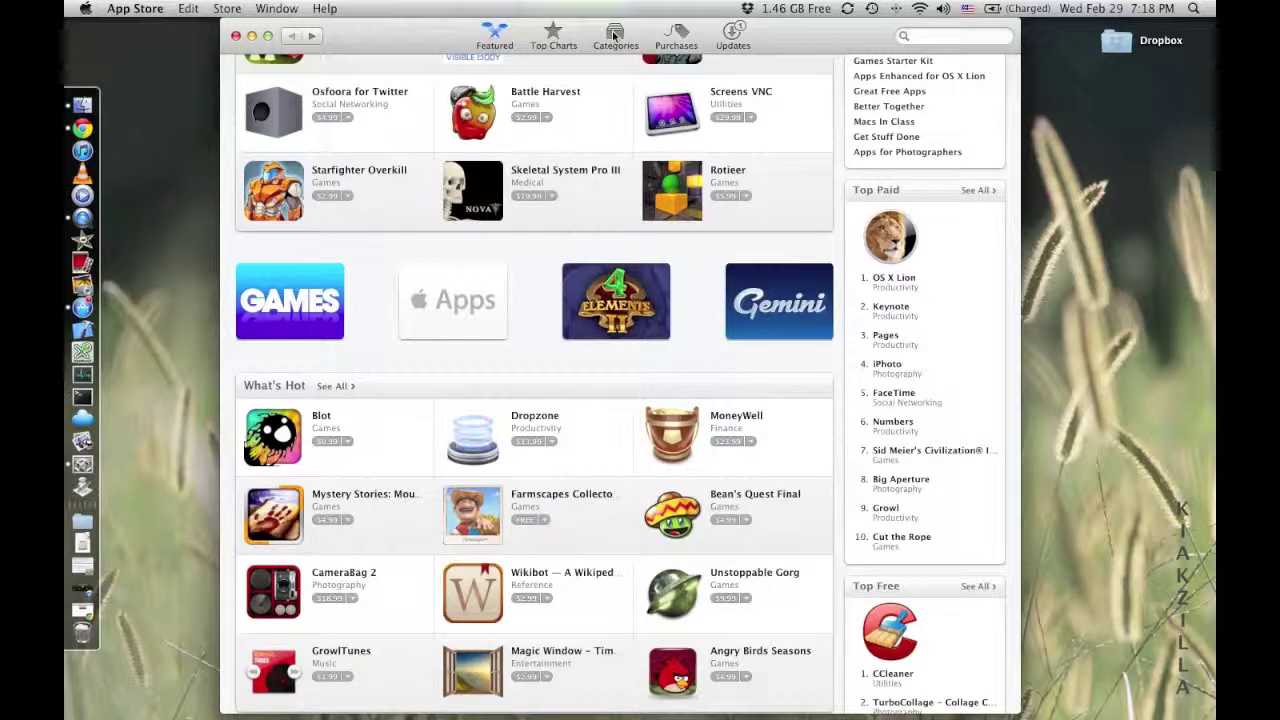
click(560, 42)
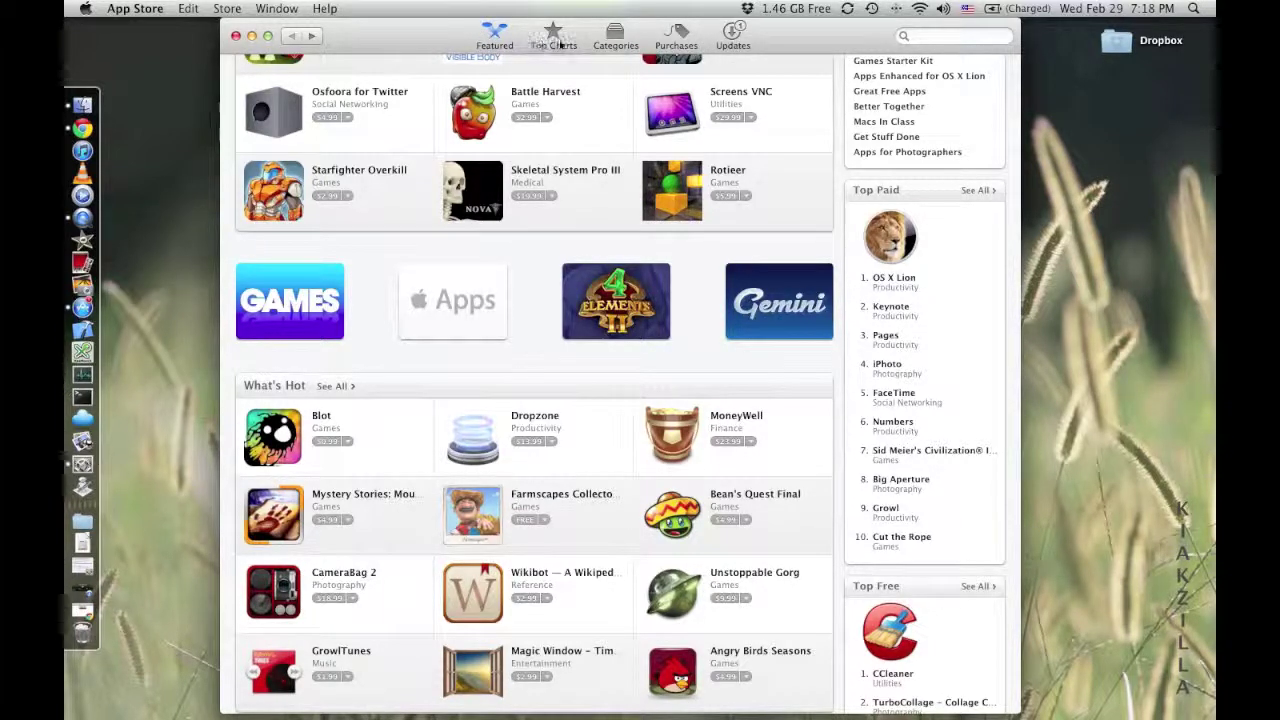
click(616, 40)
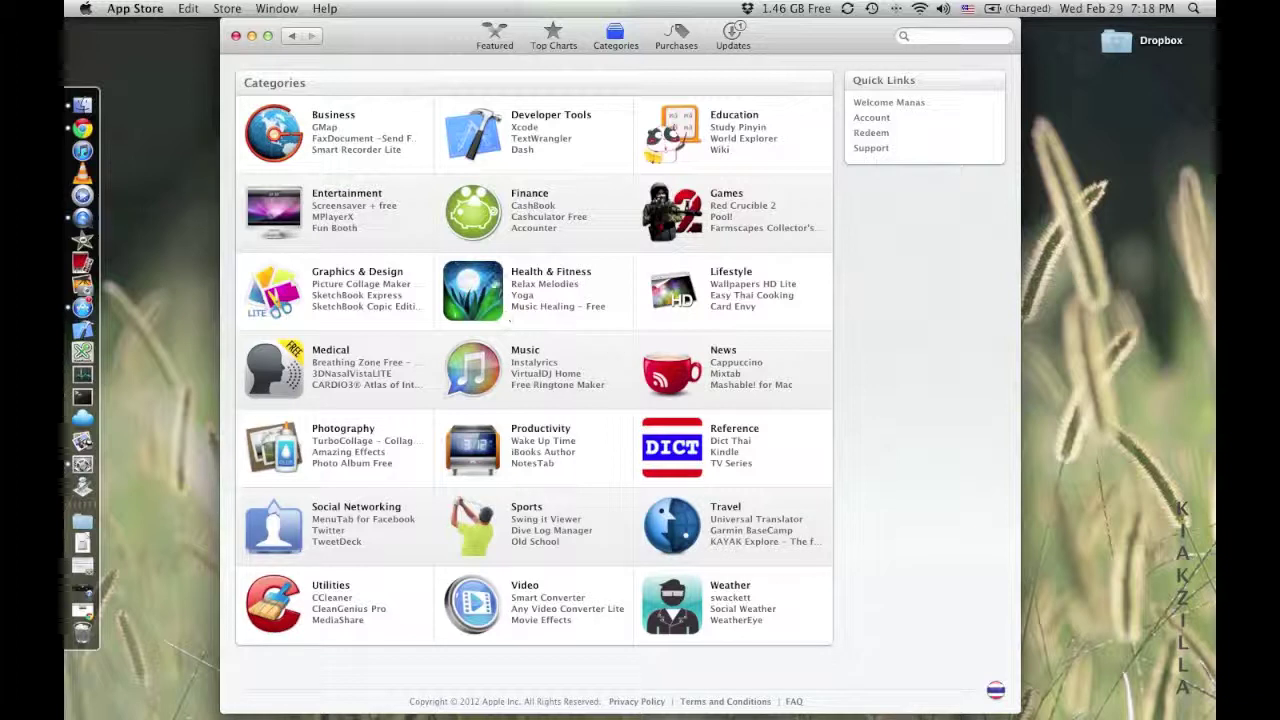
- Look through the full list of purchased apps and check the available app updates
click(677, 31)
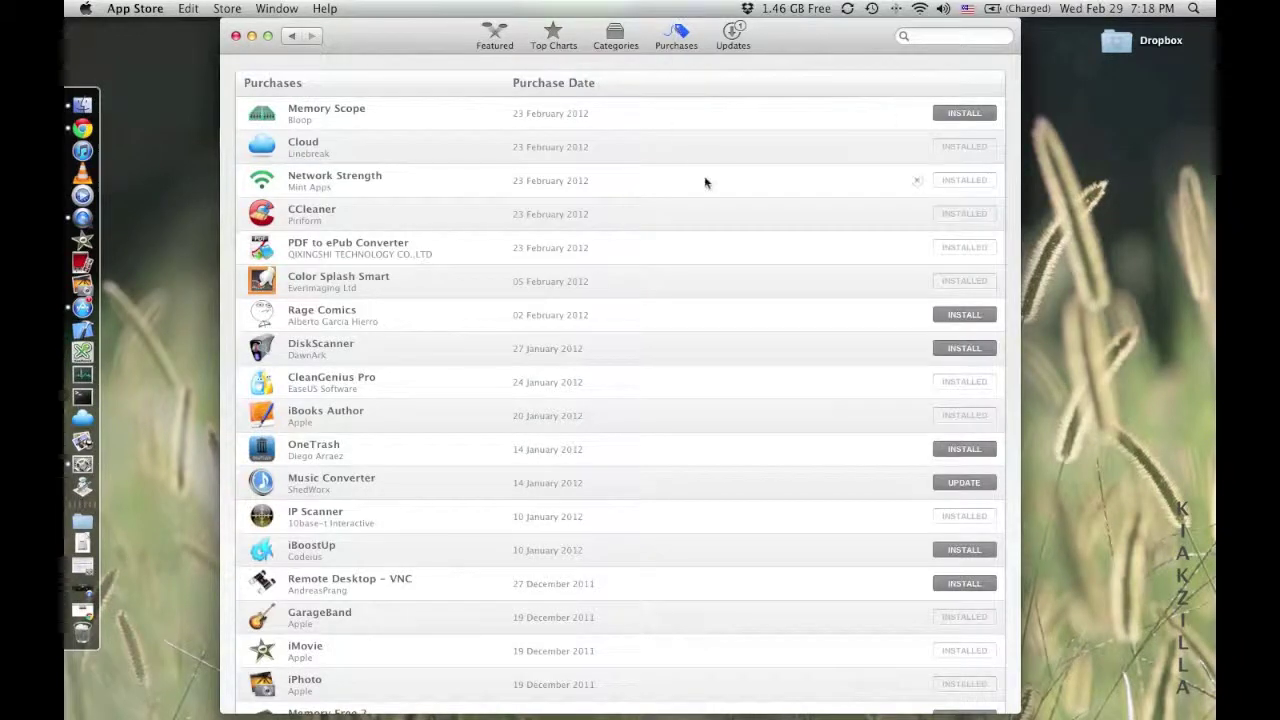
scroll(704, 182, down, 1)
scroll(704, 182, down, 3)
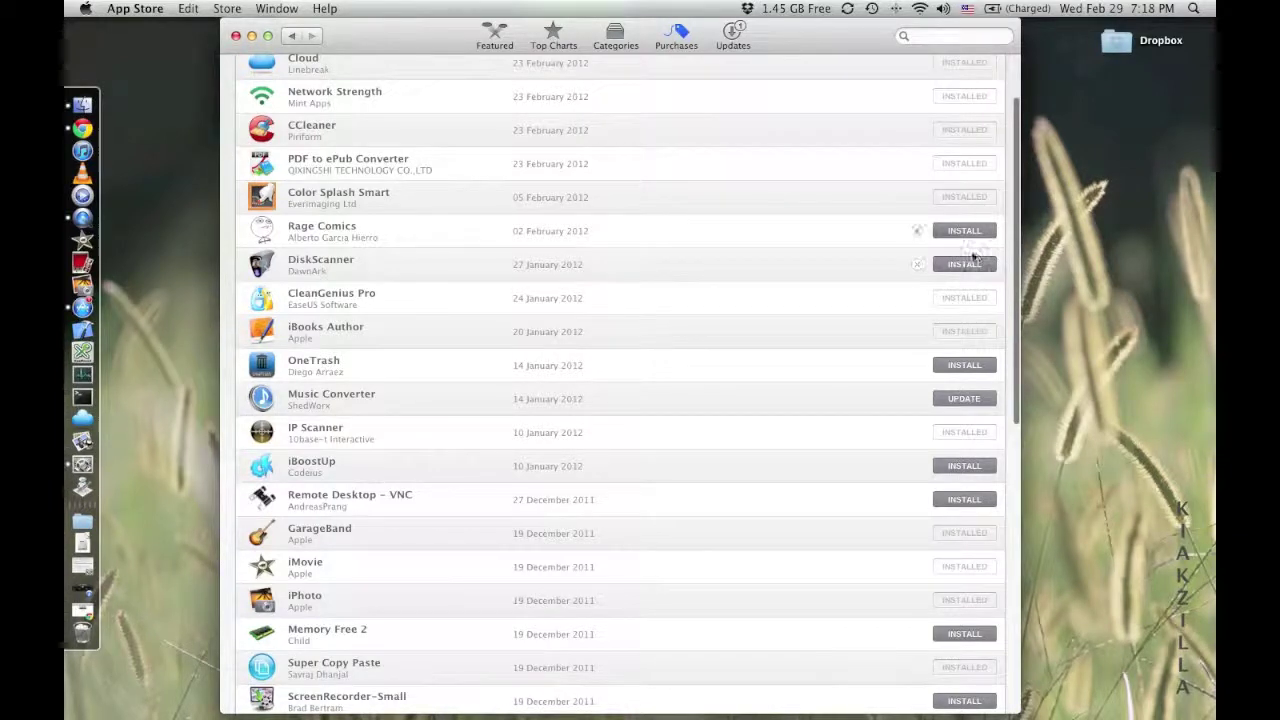
scroll(752, 437, down, 5)
scroll(752, 437, down, 20)
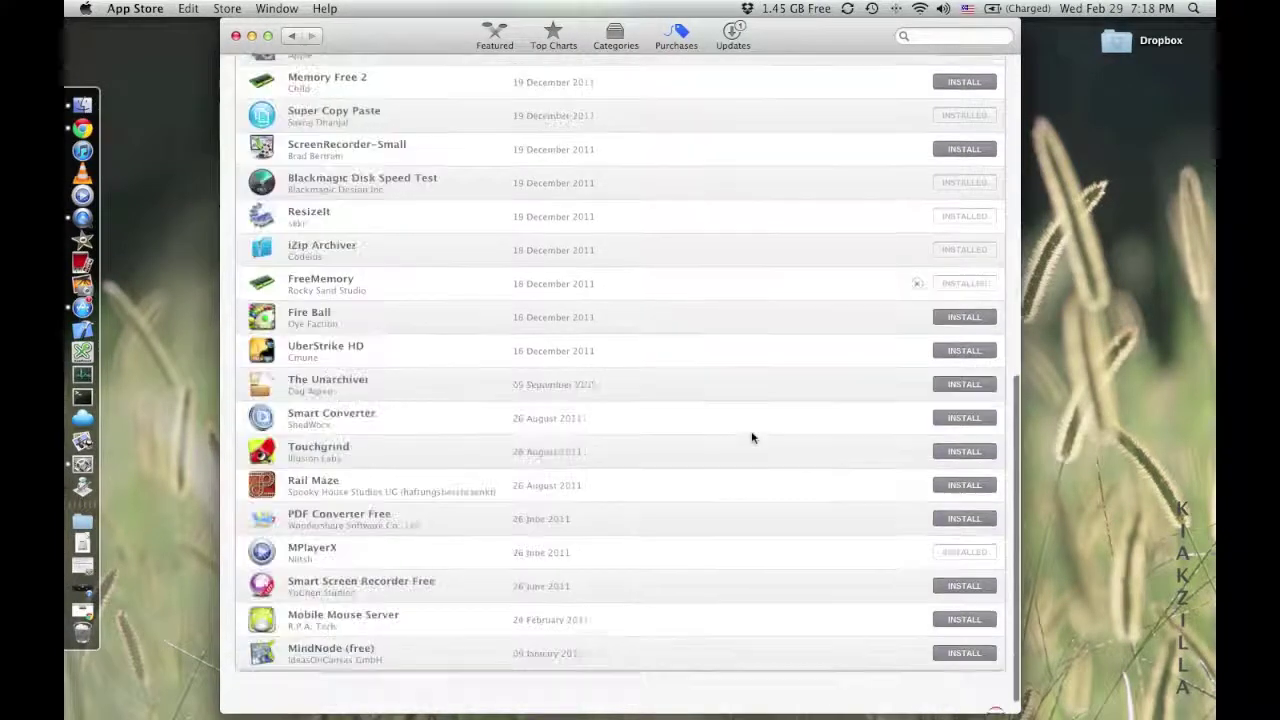
scroll(752, 437, up, 20)
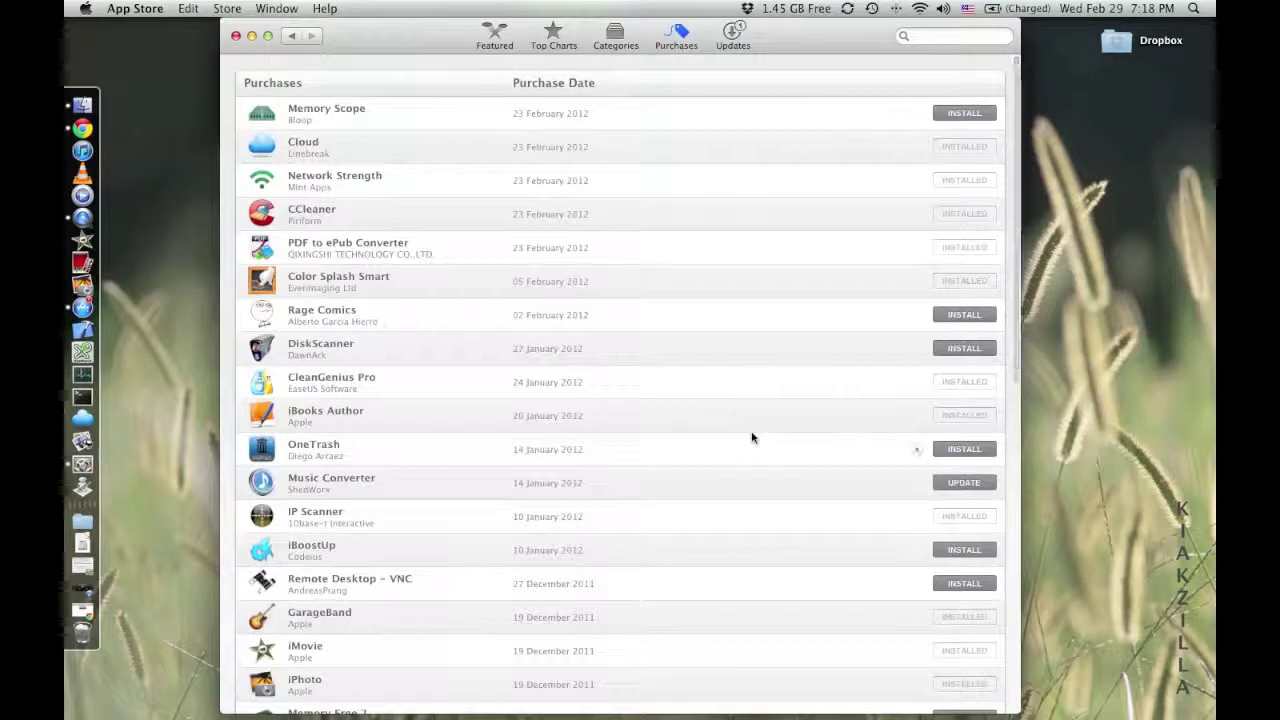
click(291, 38)
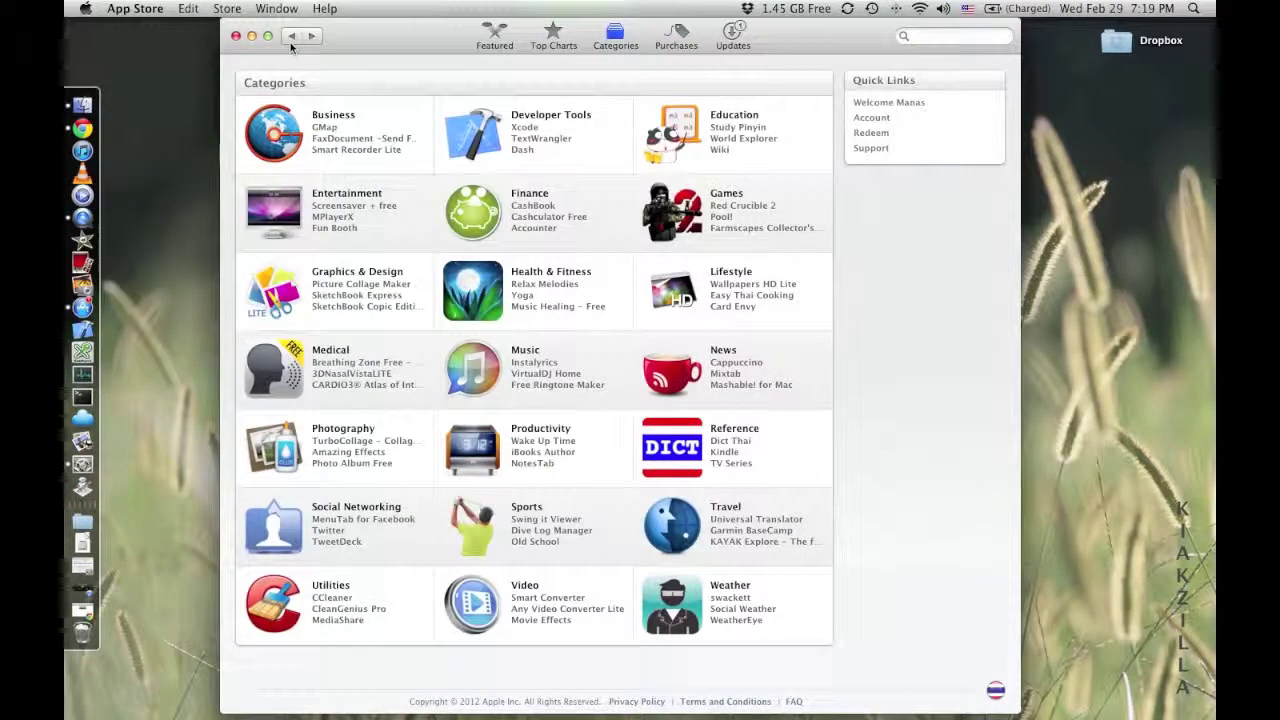
click(734, 47)
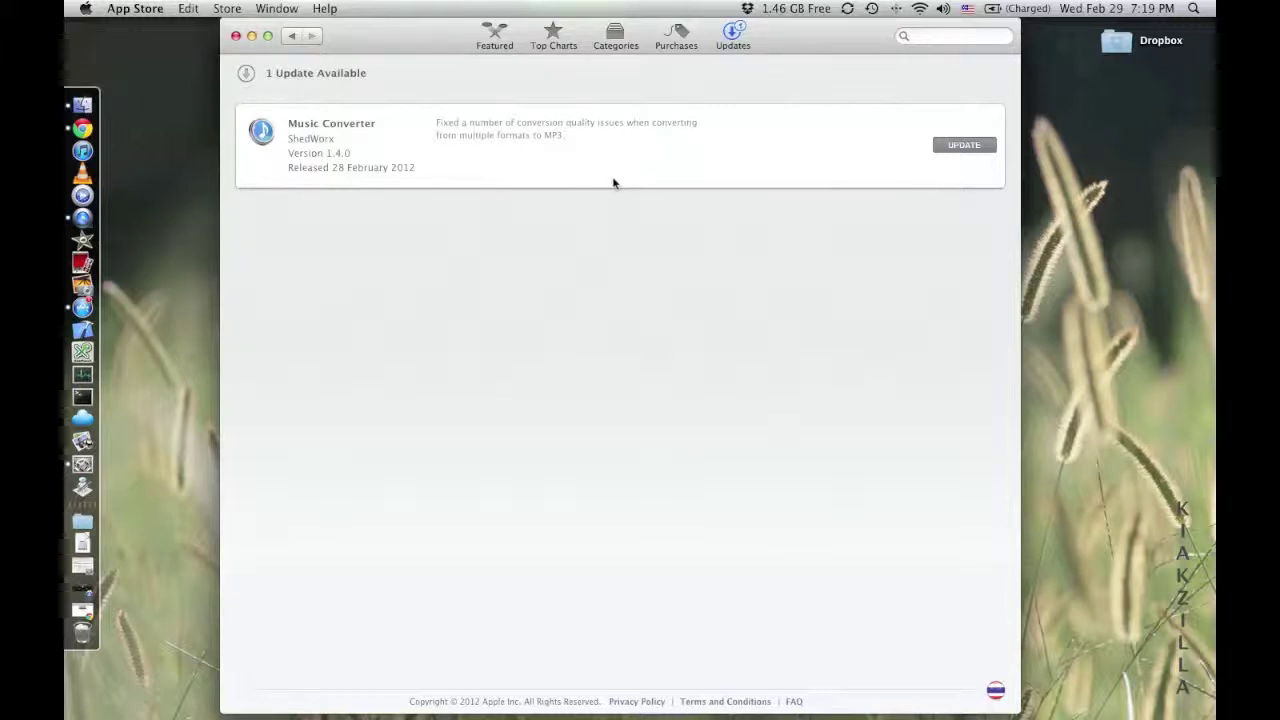
- Open System Preferences and minimise its Sound window
click(86, 9)
mouse_move(325, 8)
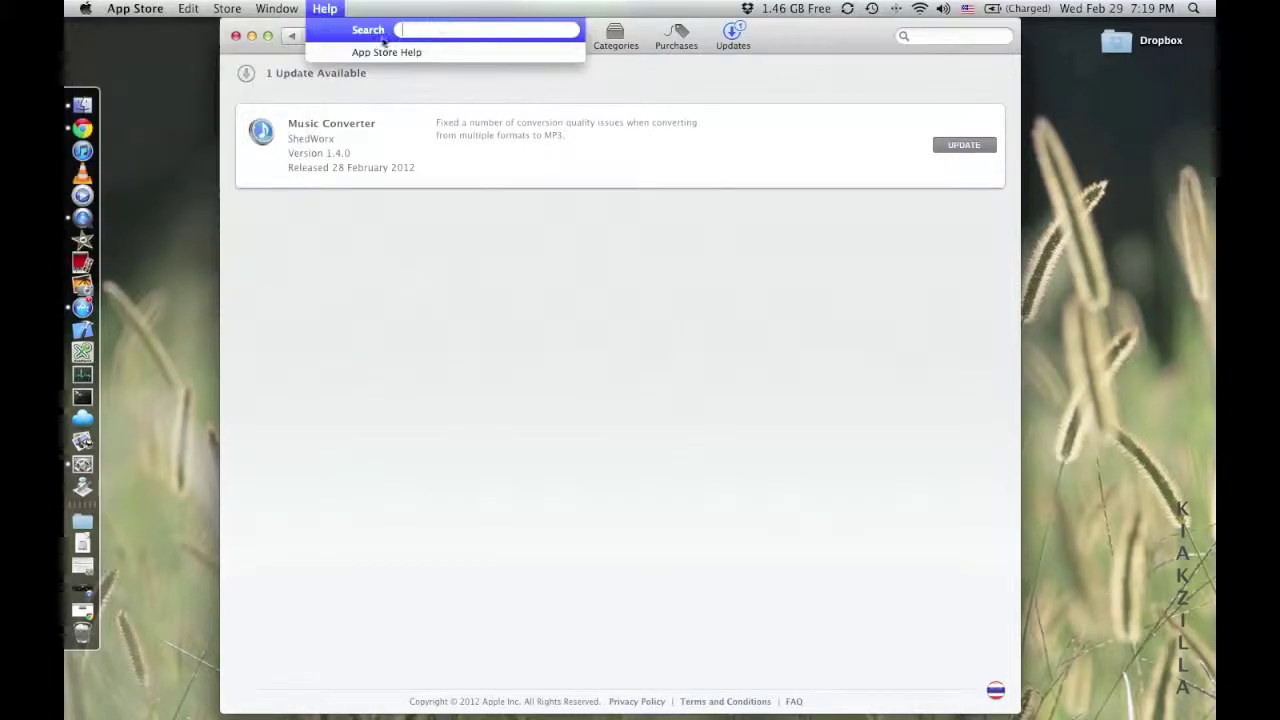
mouse_move(86, 9)
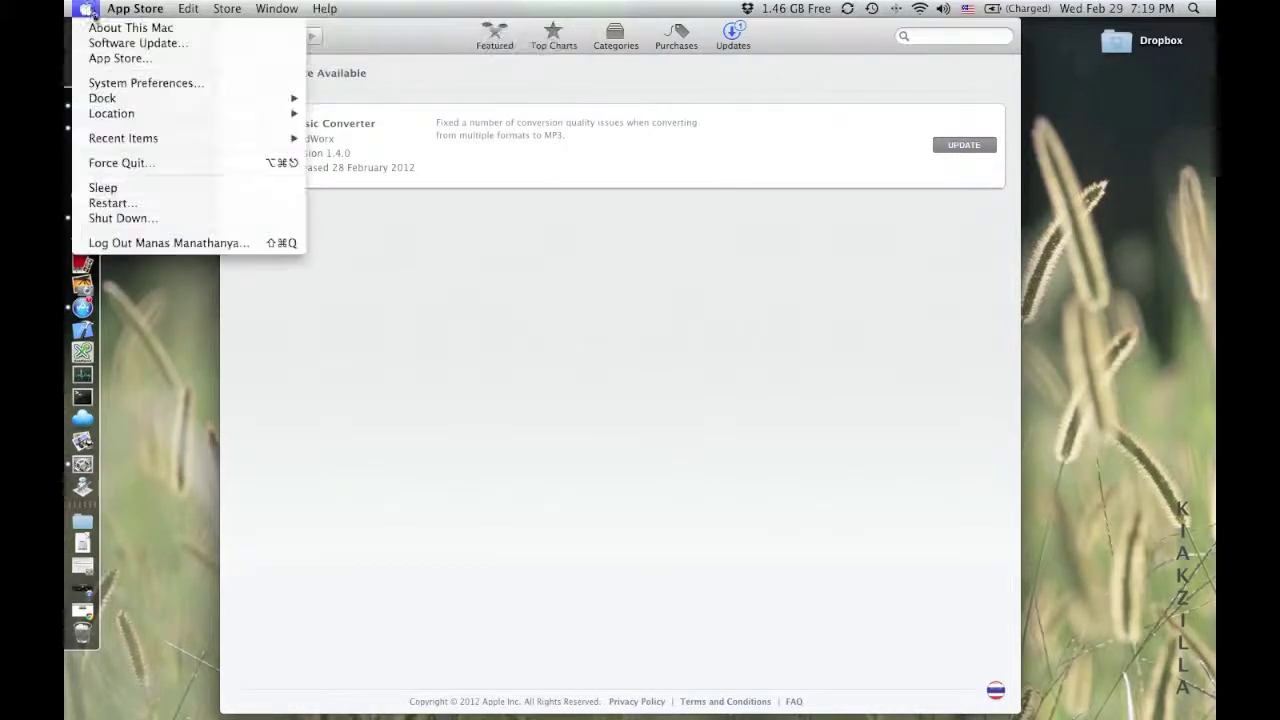
click(124, 91)
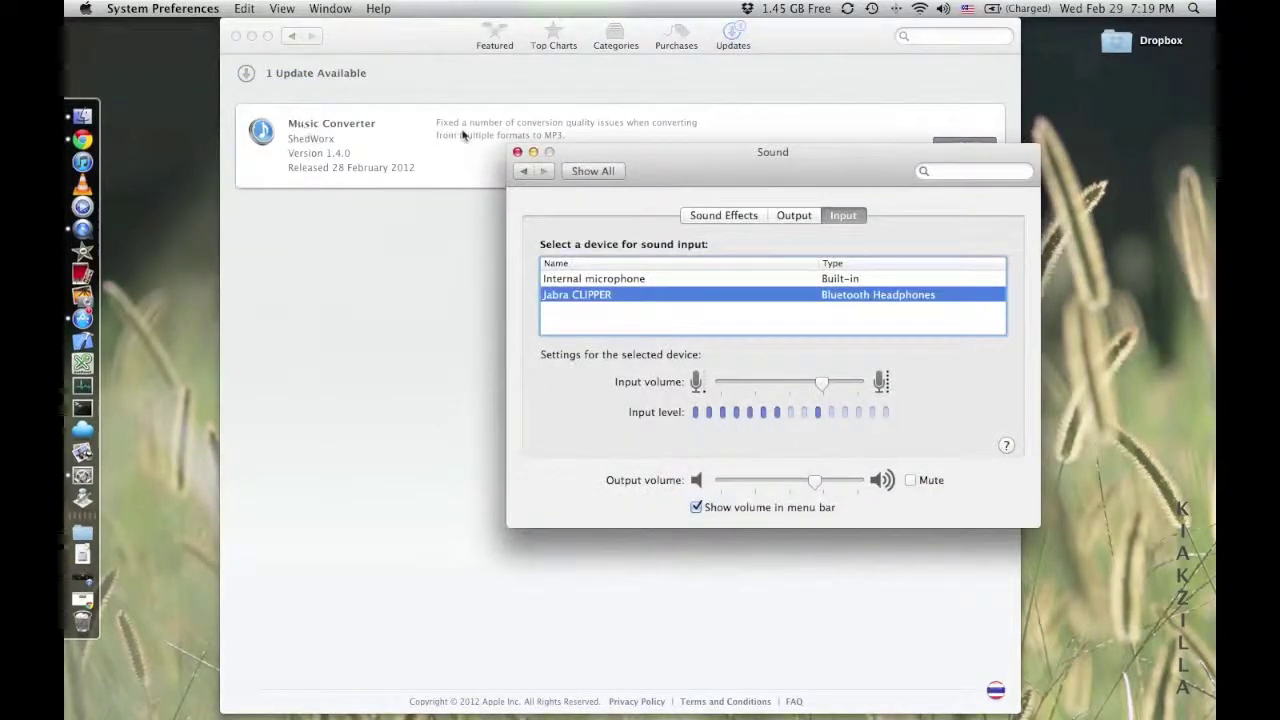
click(533, 152)
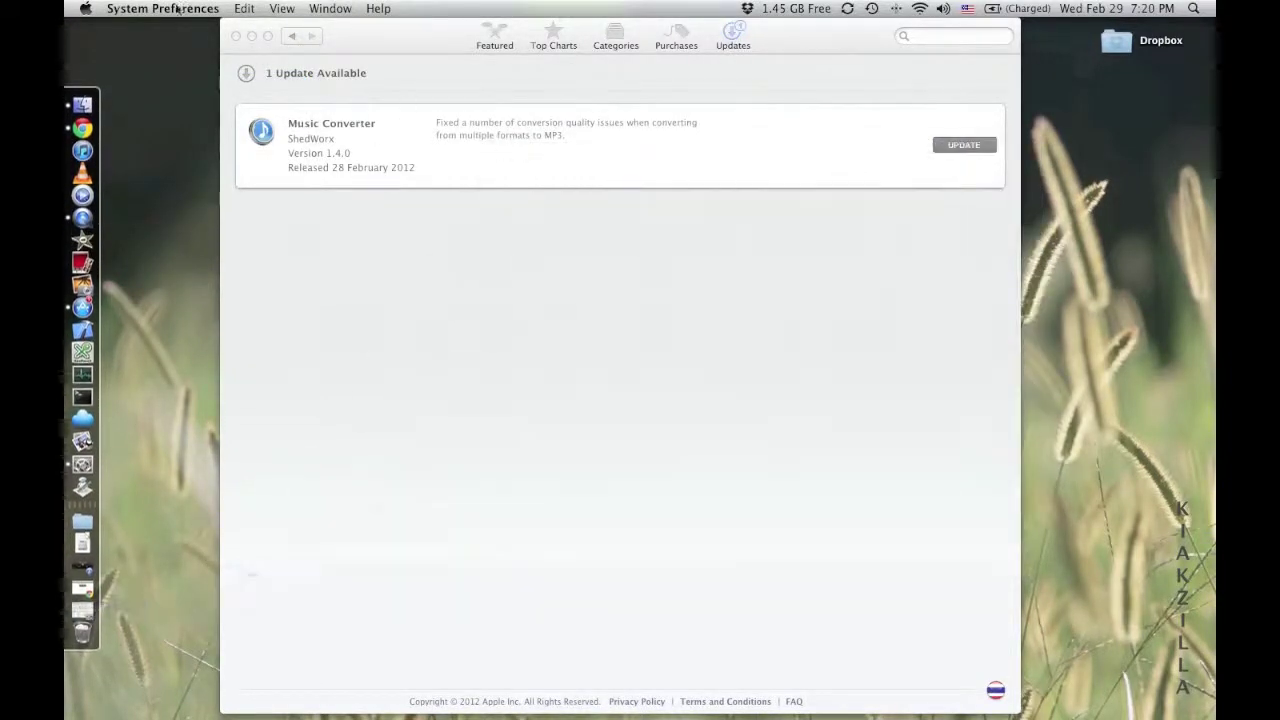
- Force the App Store to quit and close the Force Quit Applications window
click(86, 9)
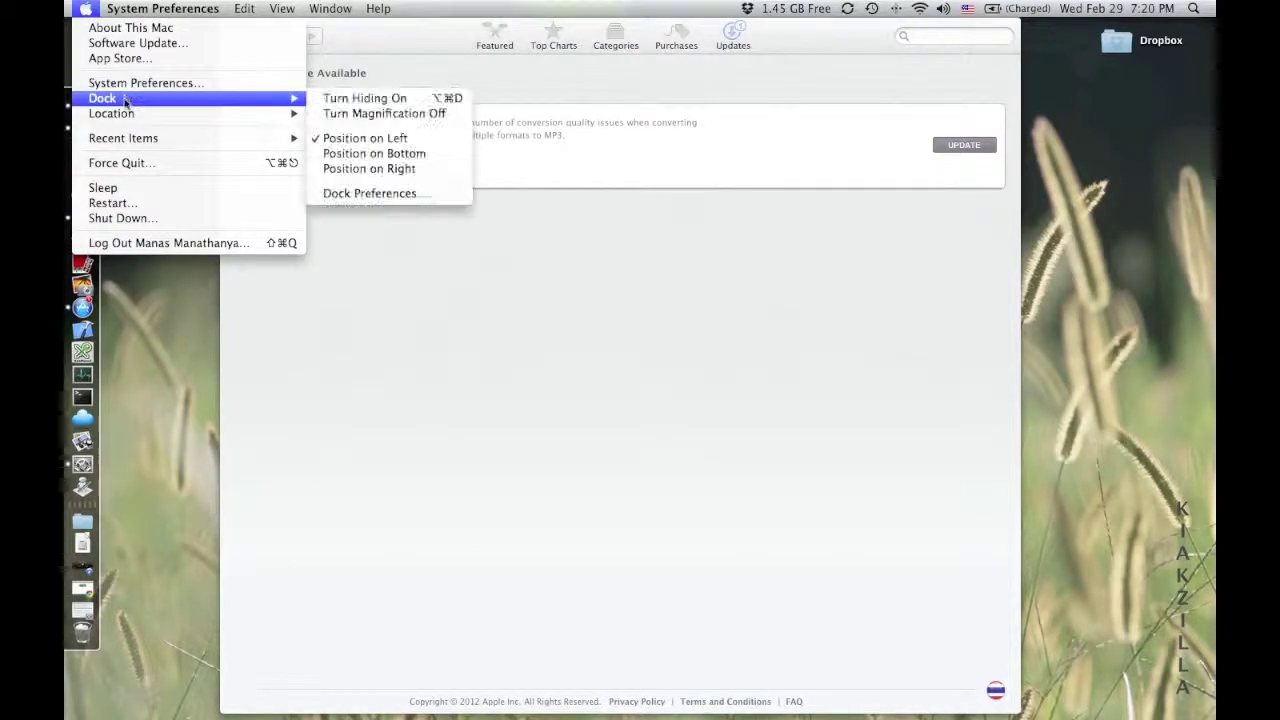
mouse_move(129, 119)
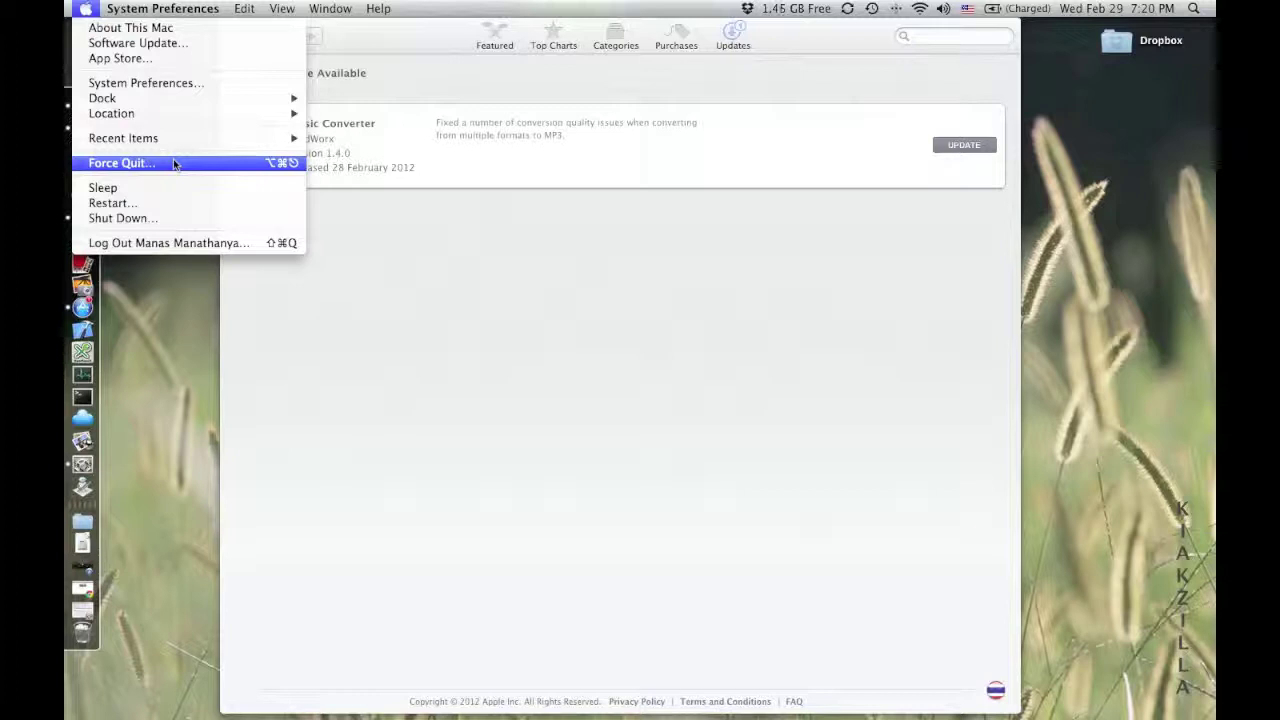
click(173, 163)
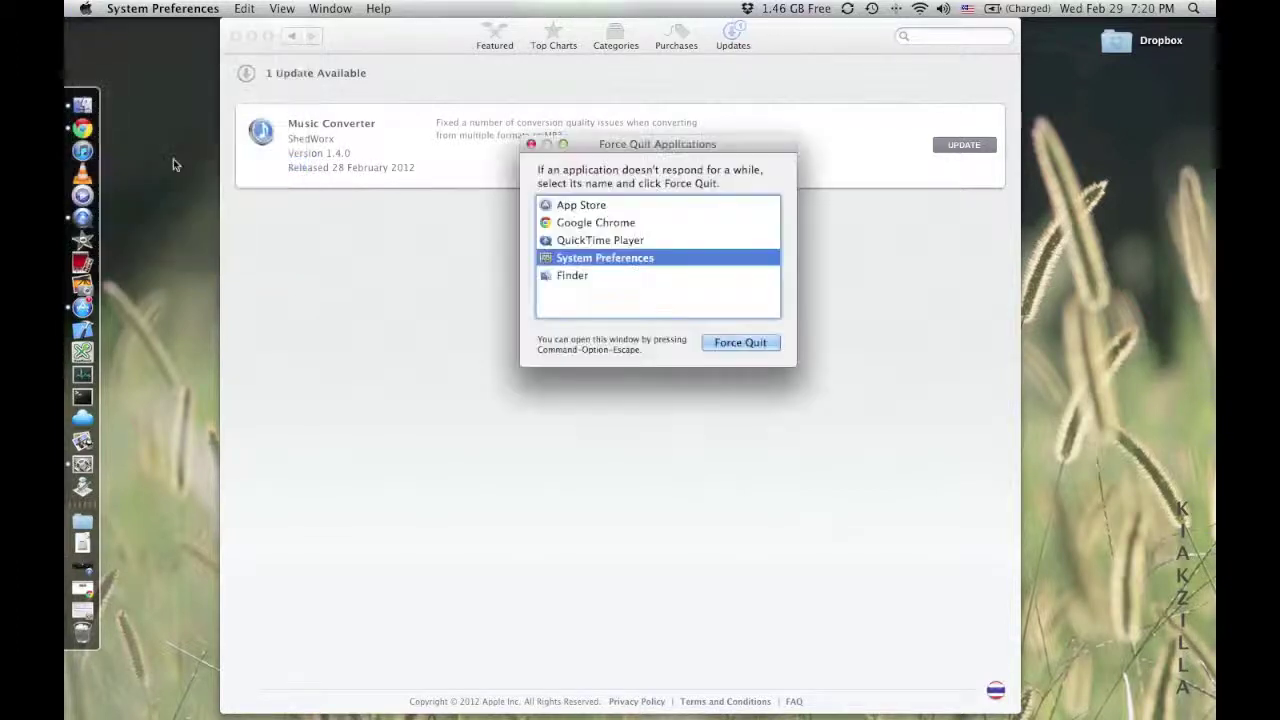
click(575, 205)
click(740, 344)
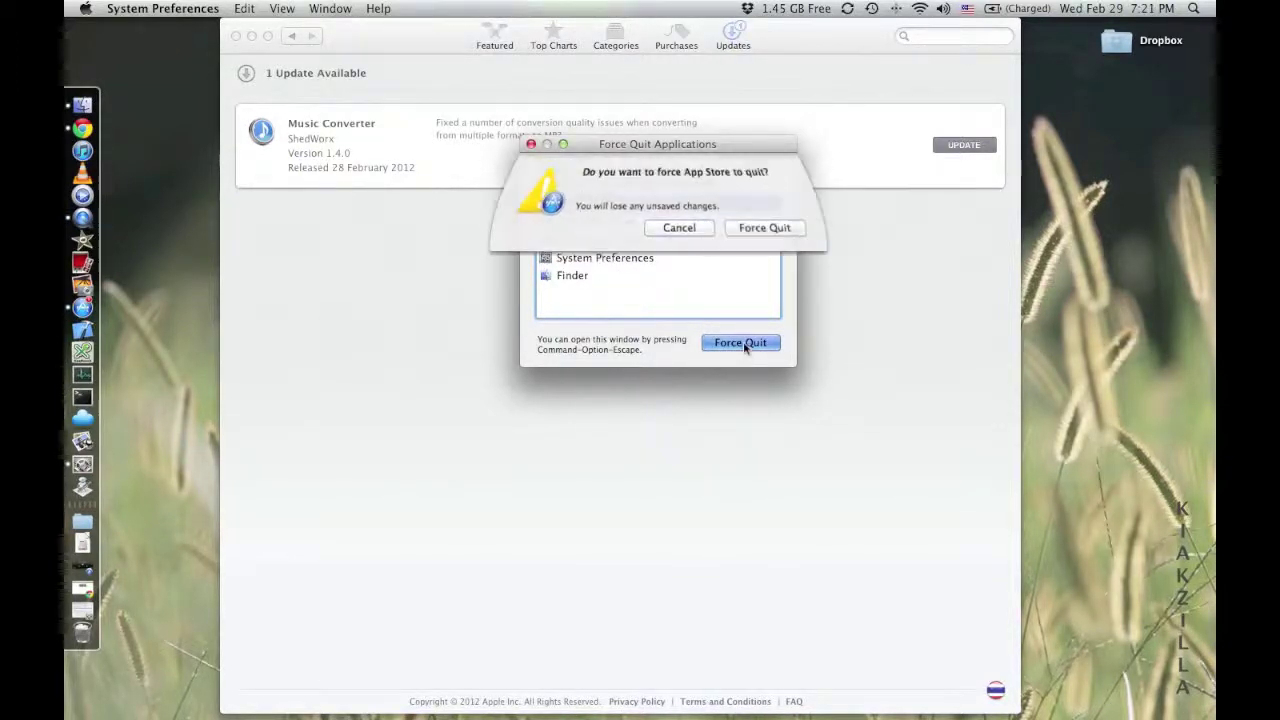
click(771, 229)
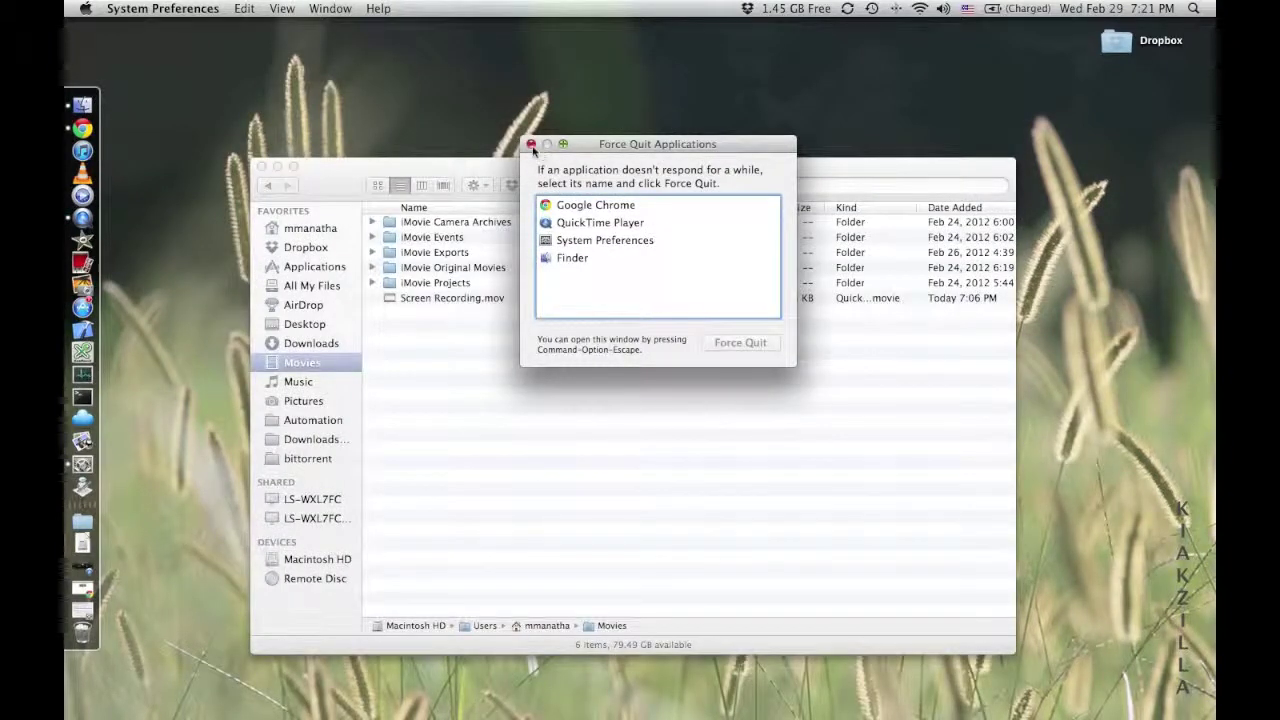
click(531, 144)
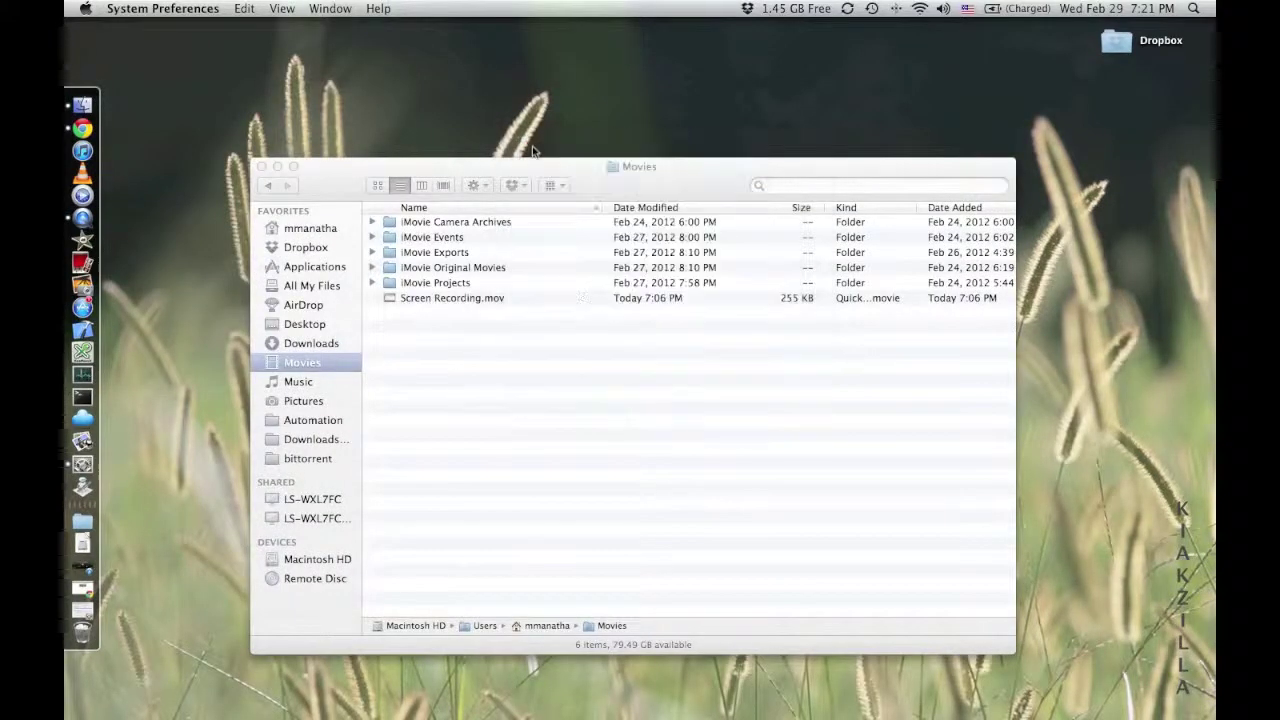
- Switch to the Finder and move the Movies window slightly higher on the desktop
click(87, 12)
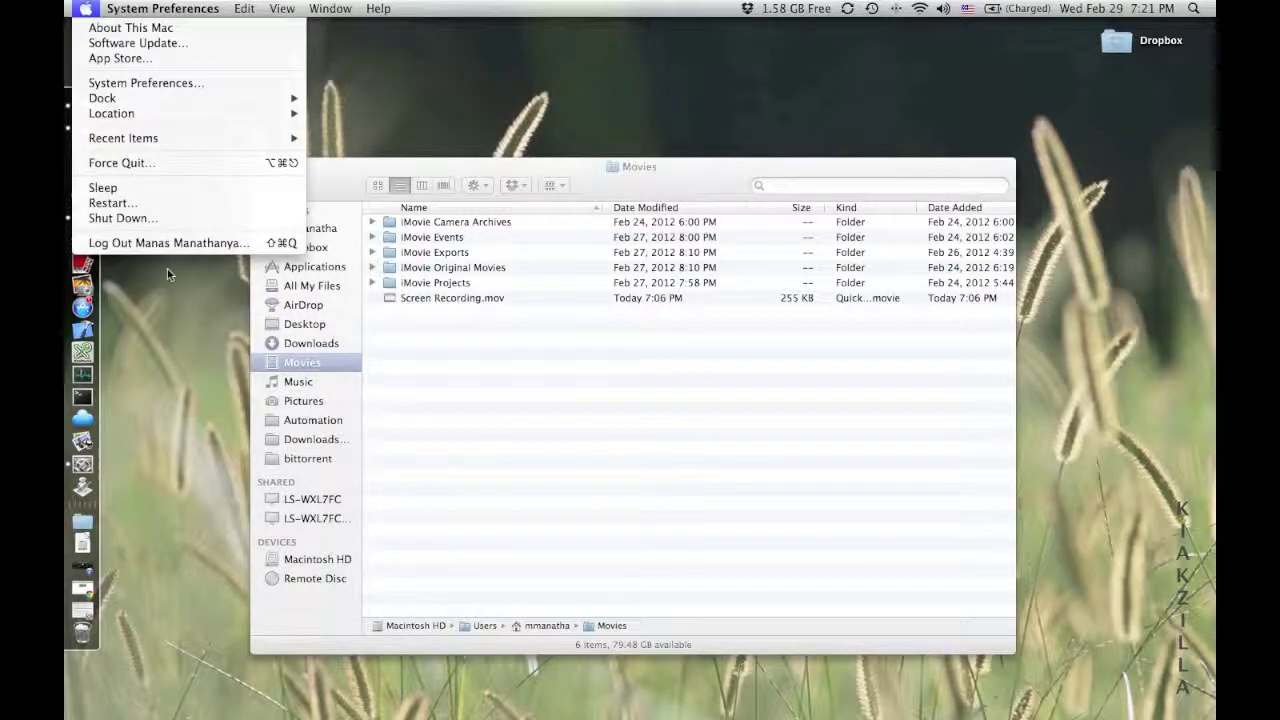
click(424, 132)
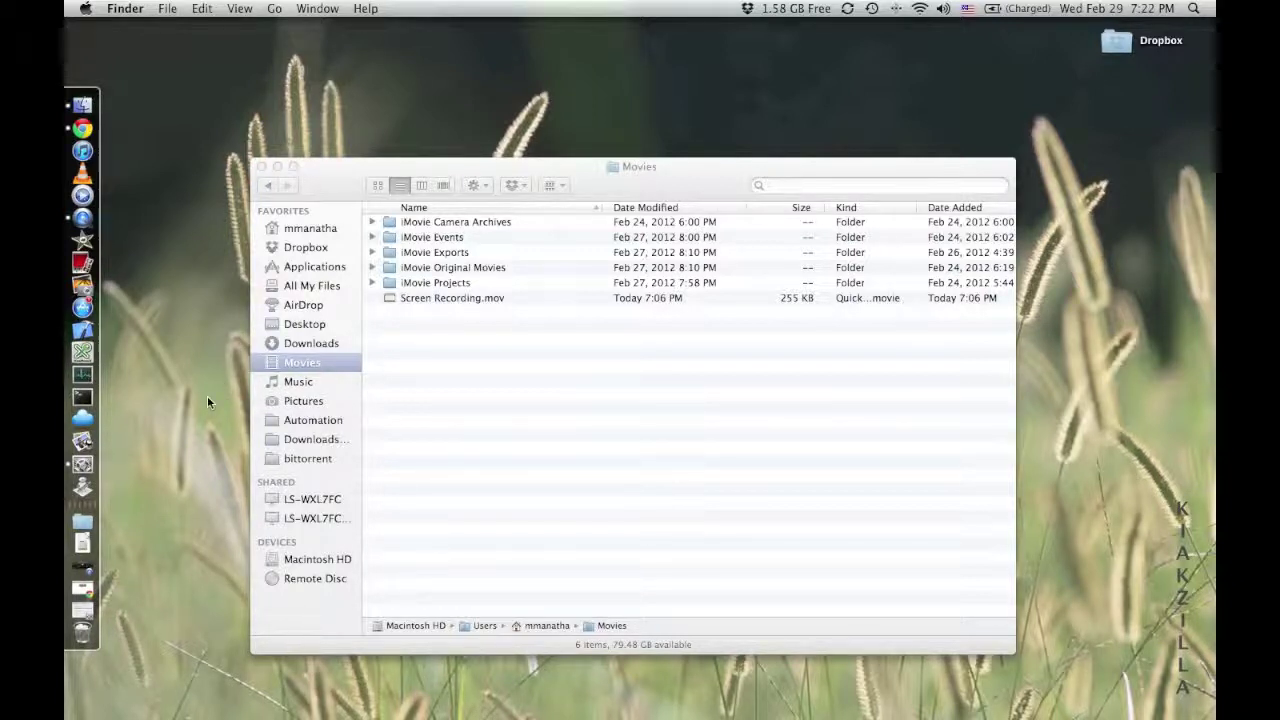
drag(336, 171, 347, 118)
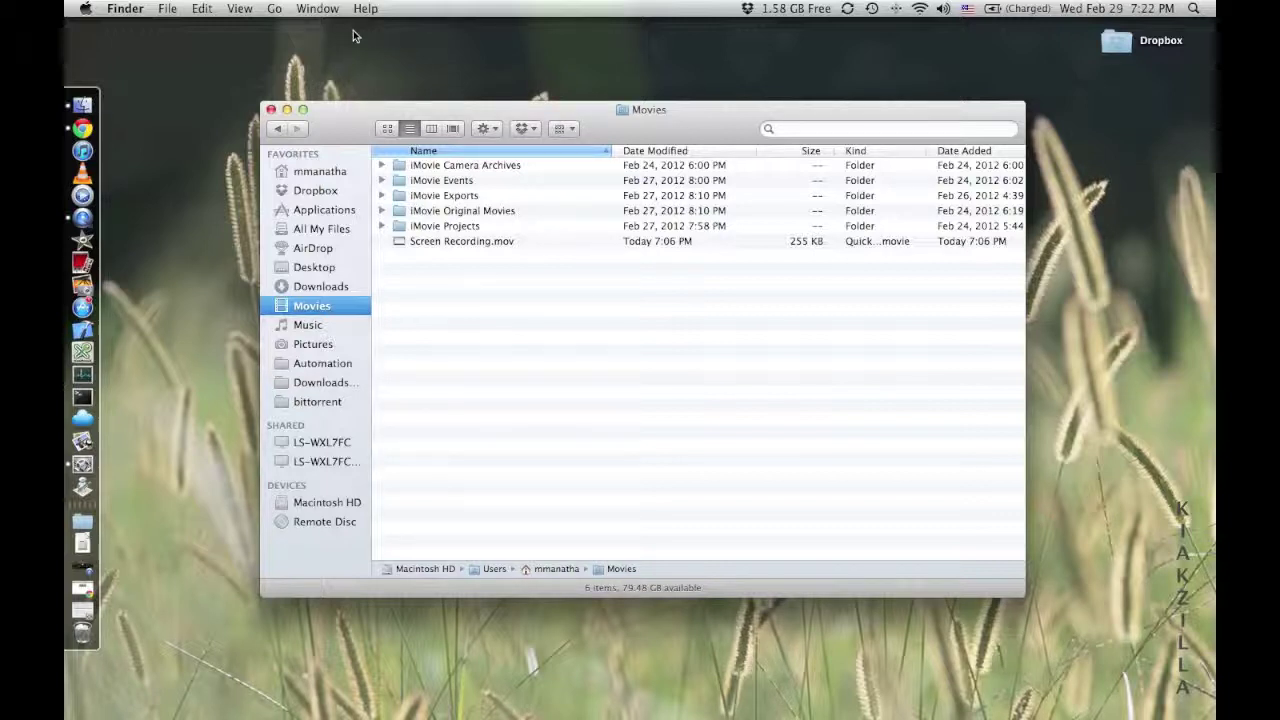
- Look over the system commands and the Finder's own commands, including the Go destinations and Help
click(85, 9)
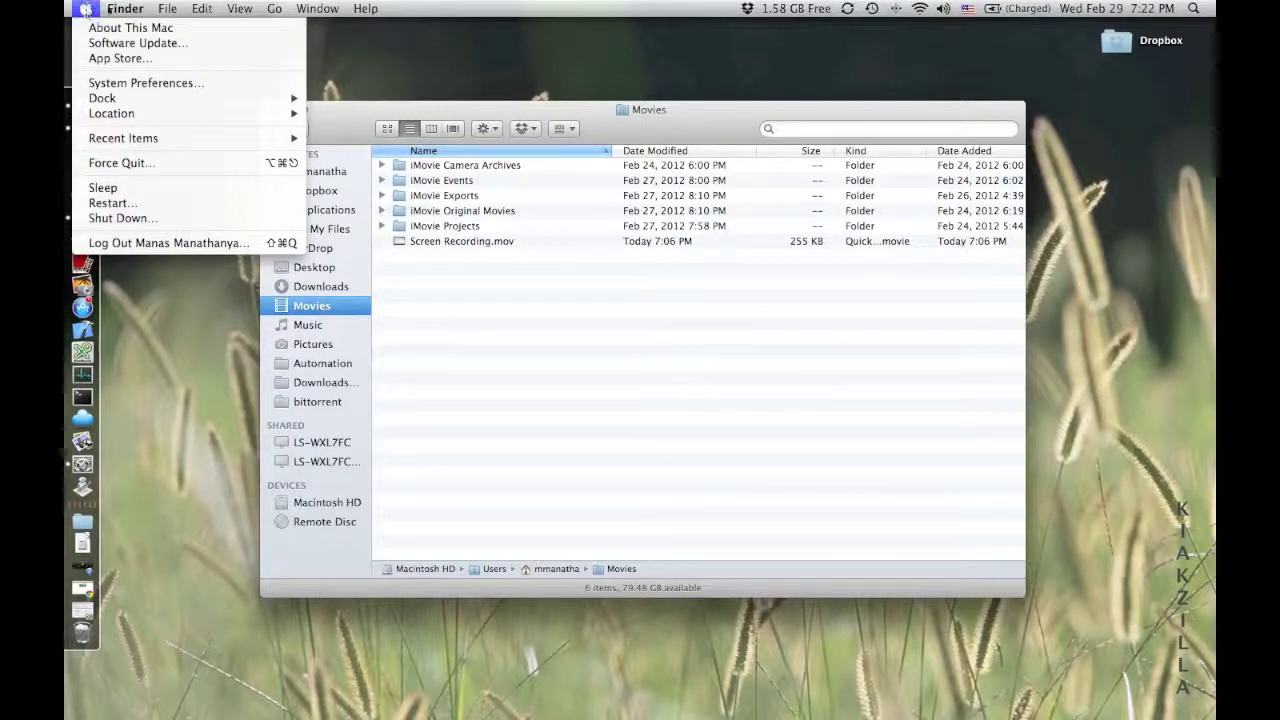
mouse_move(181, 11)
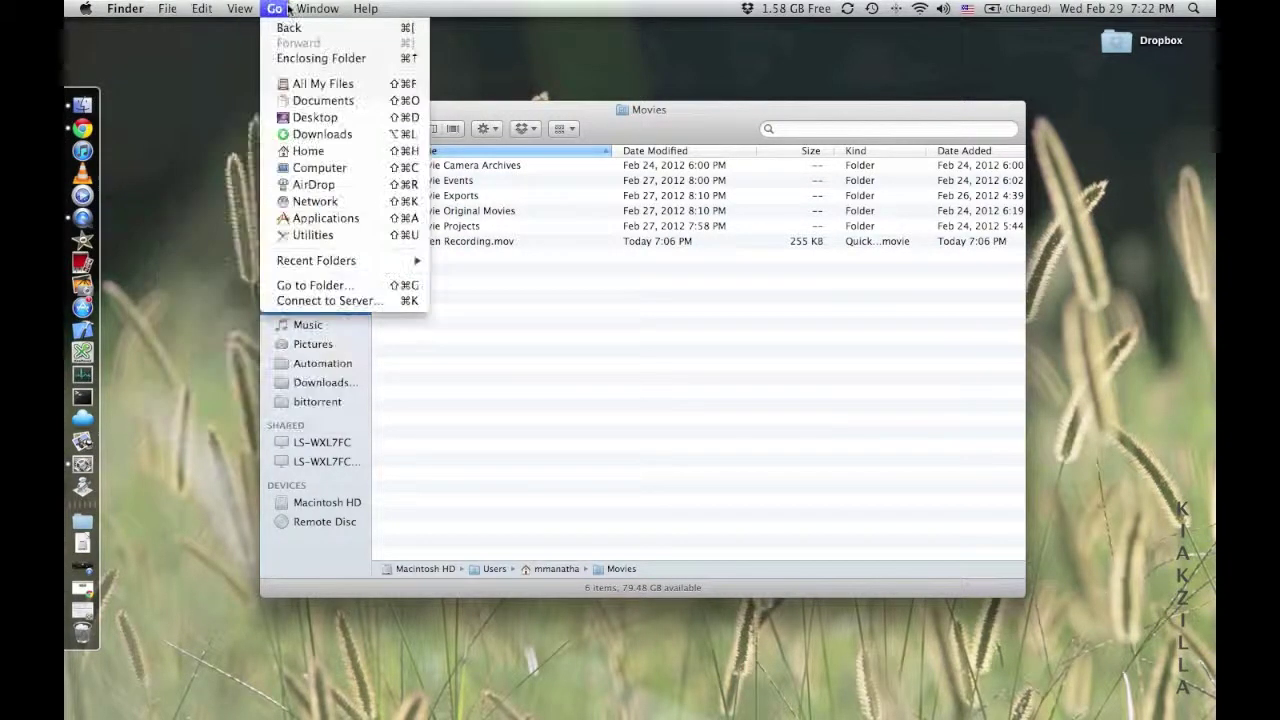
mouse_move(373, 9)
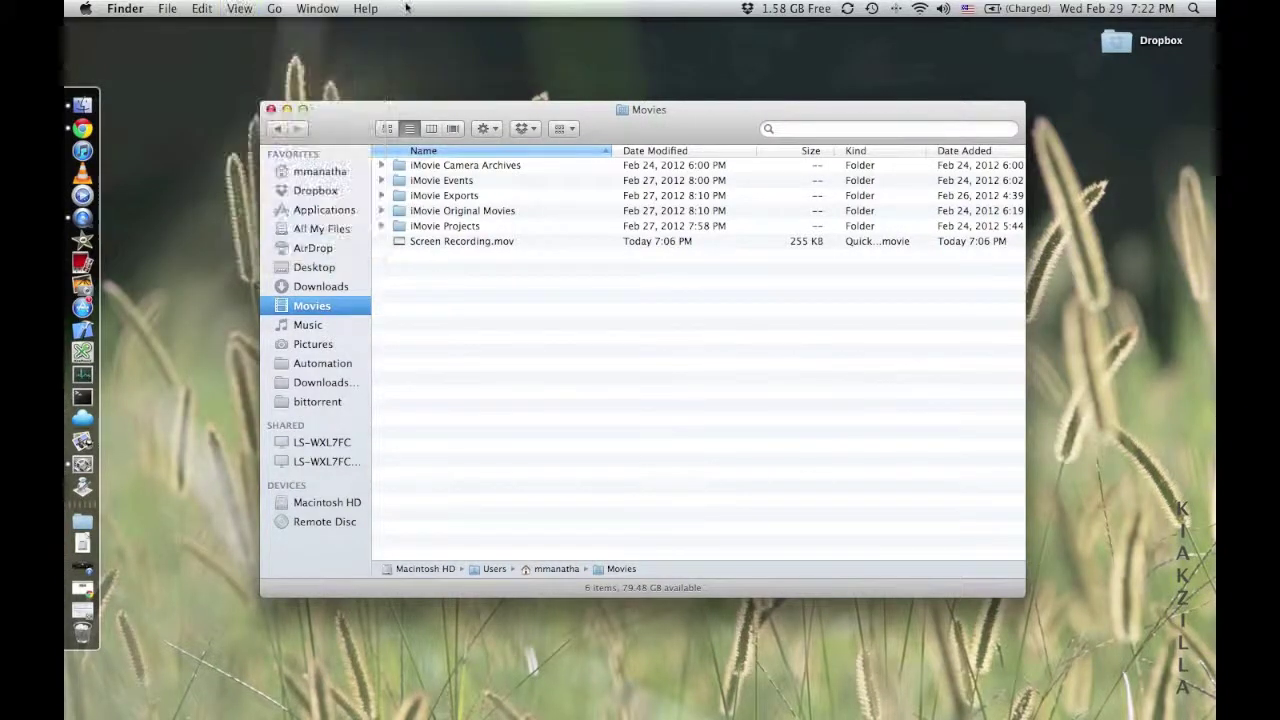
click(442, 13)
- Show the options of the free memory utility and the Time Machine backup options
click(820, 10)
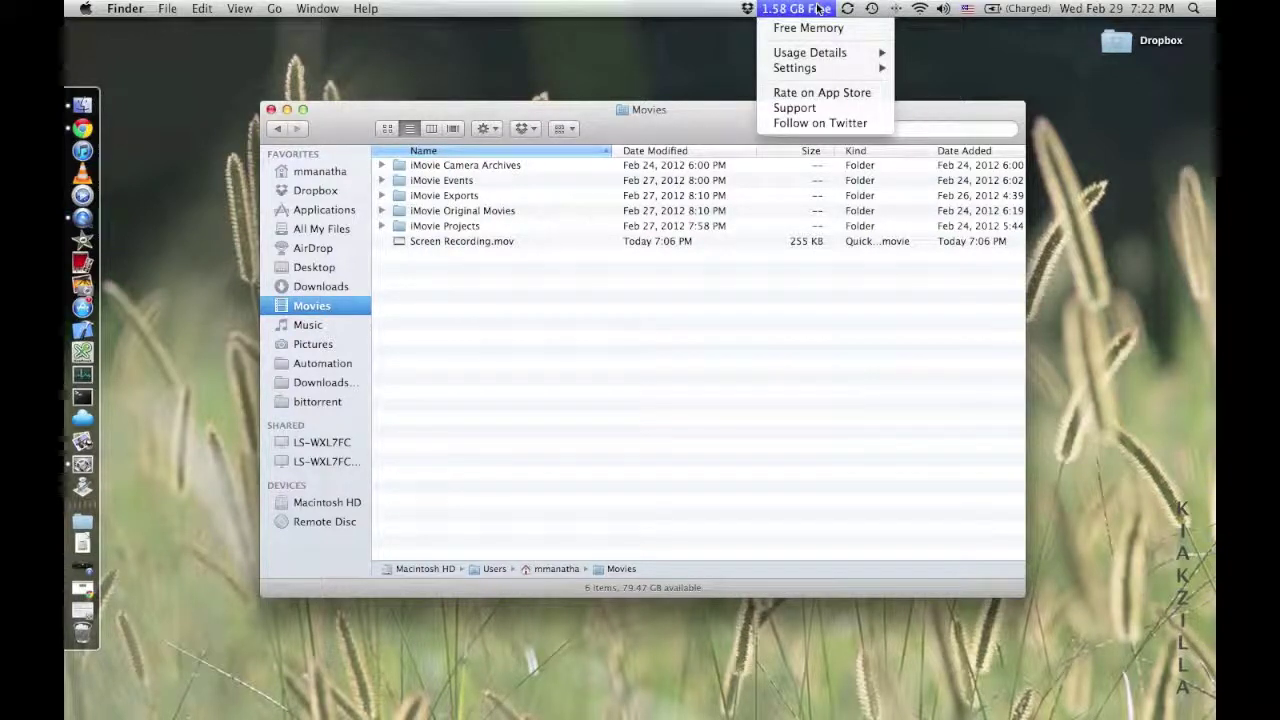
click(966, 73)
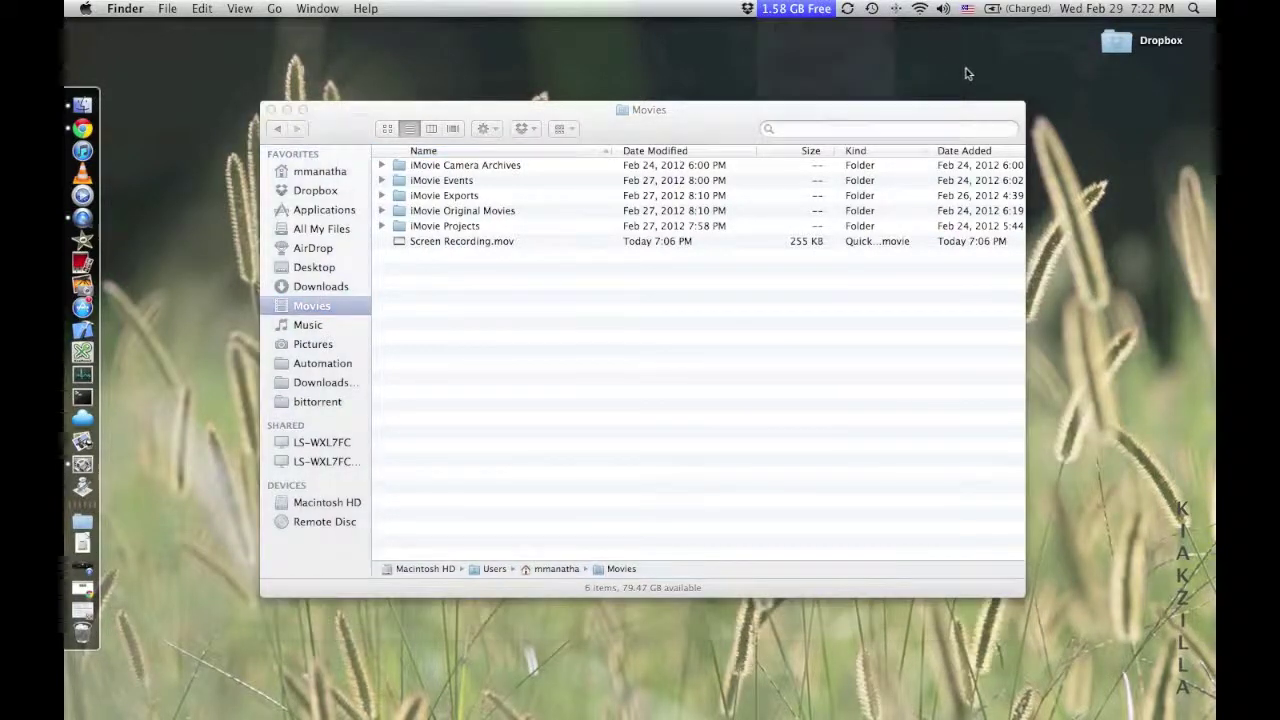
click(872, 9)
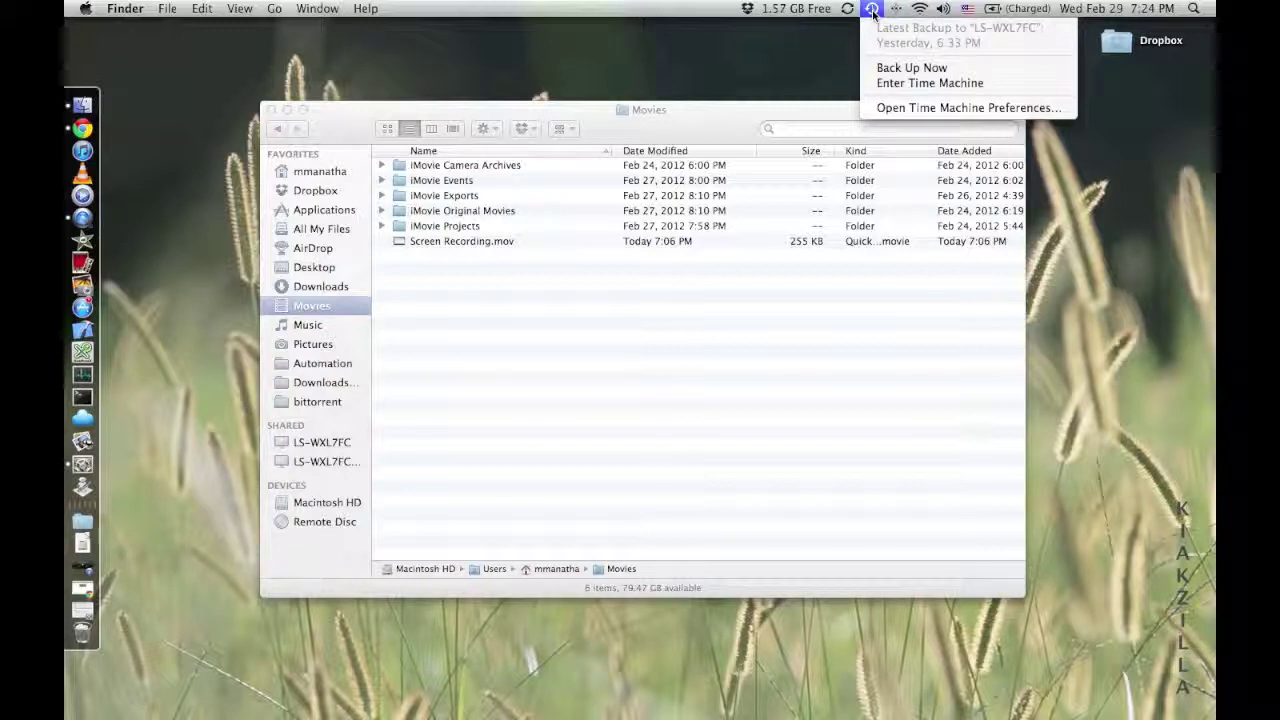
- Show the Bluetooth options, including those for the Jabra CLIPPER headphones, and the available Wi-Fi networks
mouse_move(895, 10)
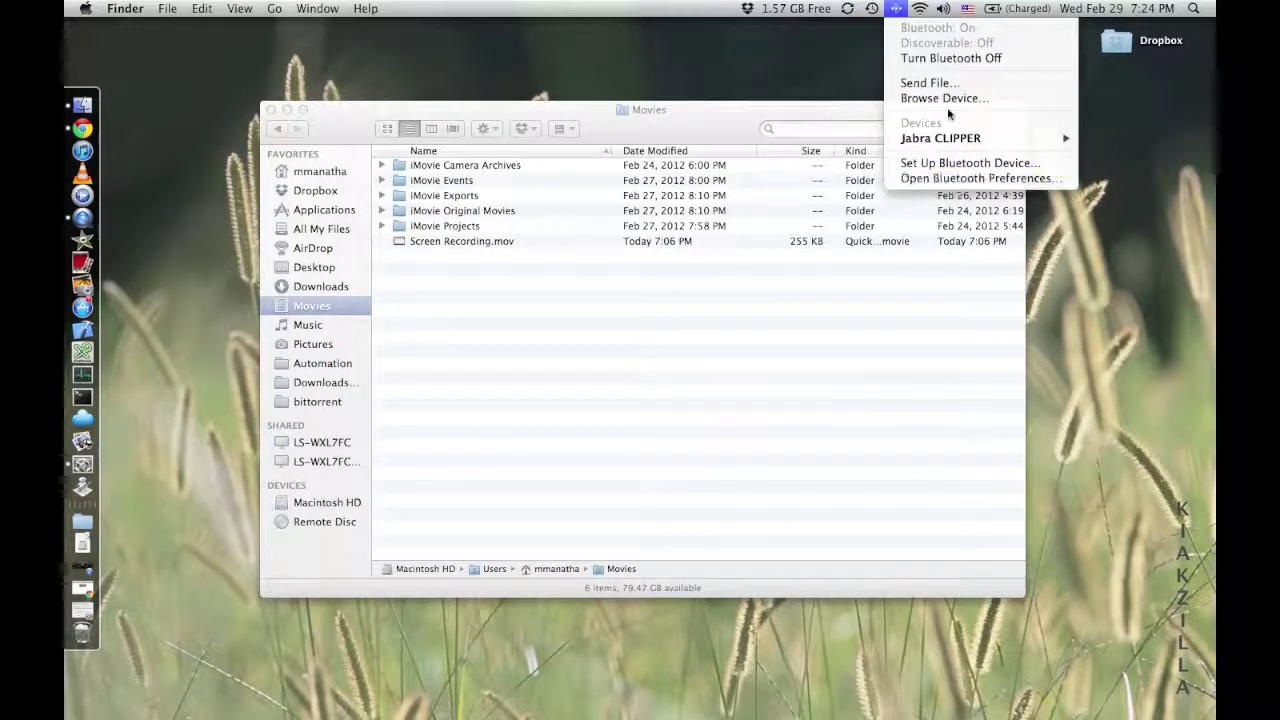
mouse_move(951, 146)
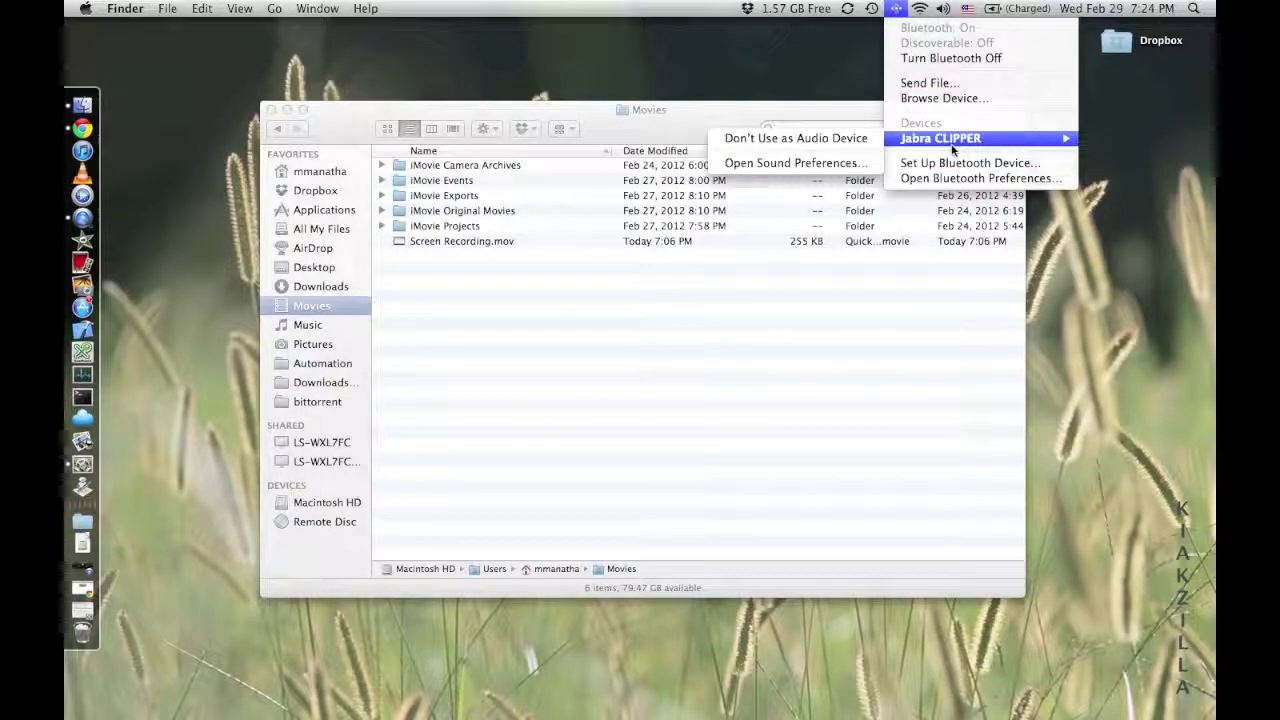
click(896, 10)
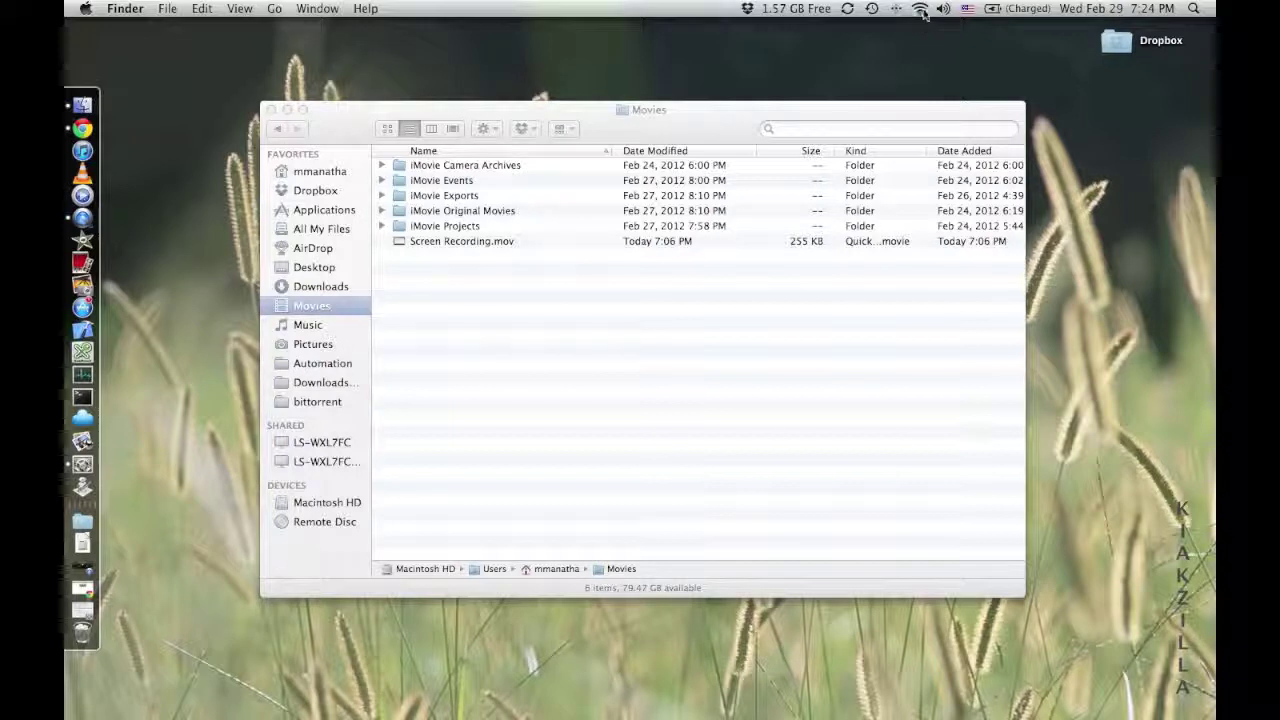
click(920, 9)
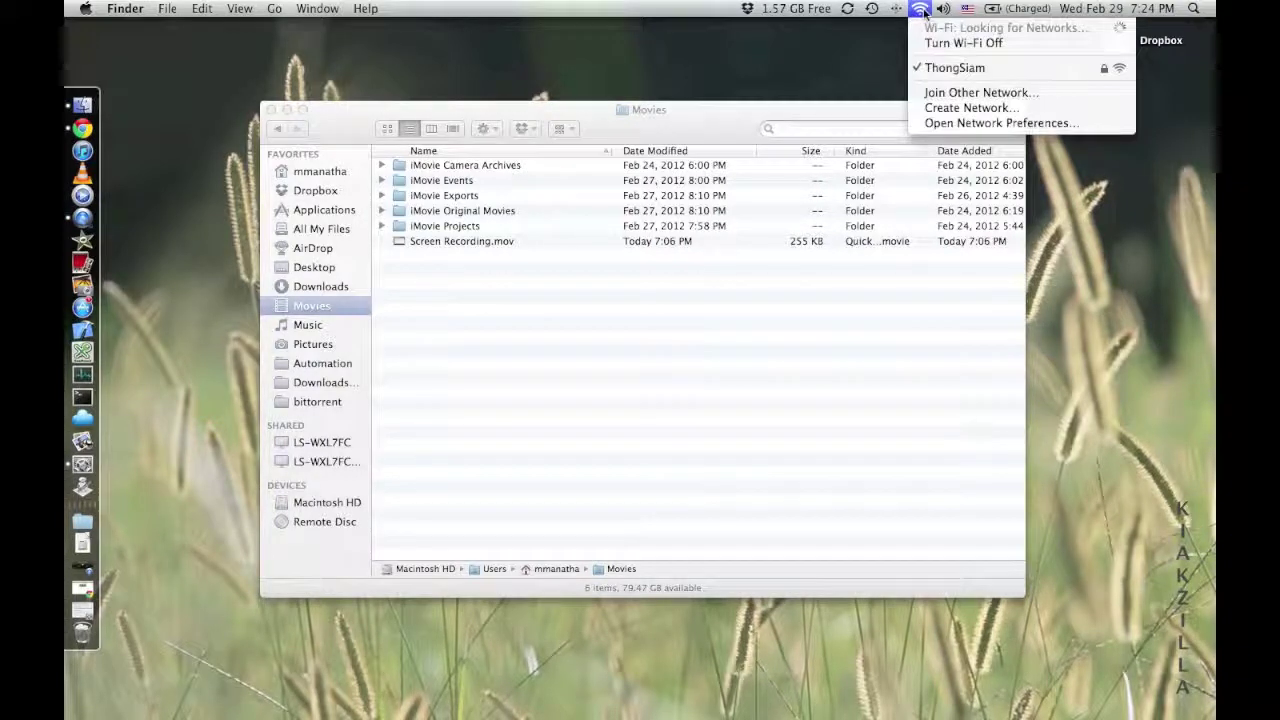
- Look at the keyboard input sources and set the battery status to show Icon Only
mouse_move(966, 10)
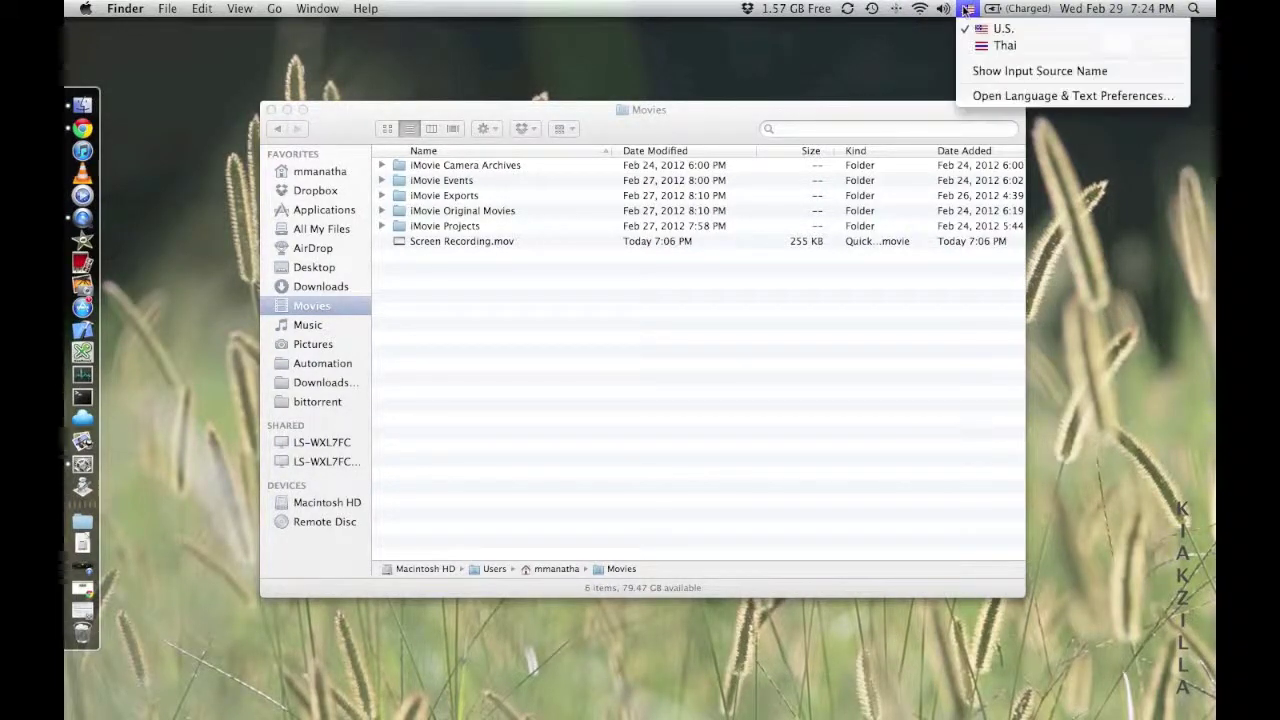
mouse_move(1005, 10)
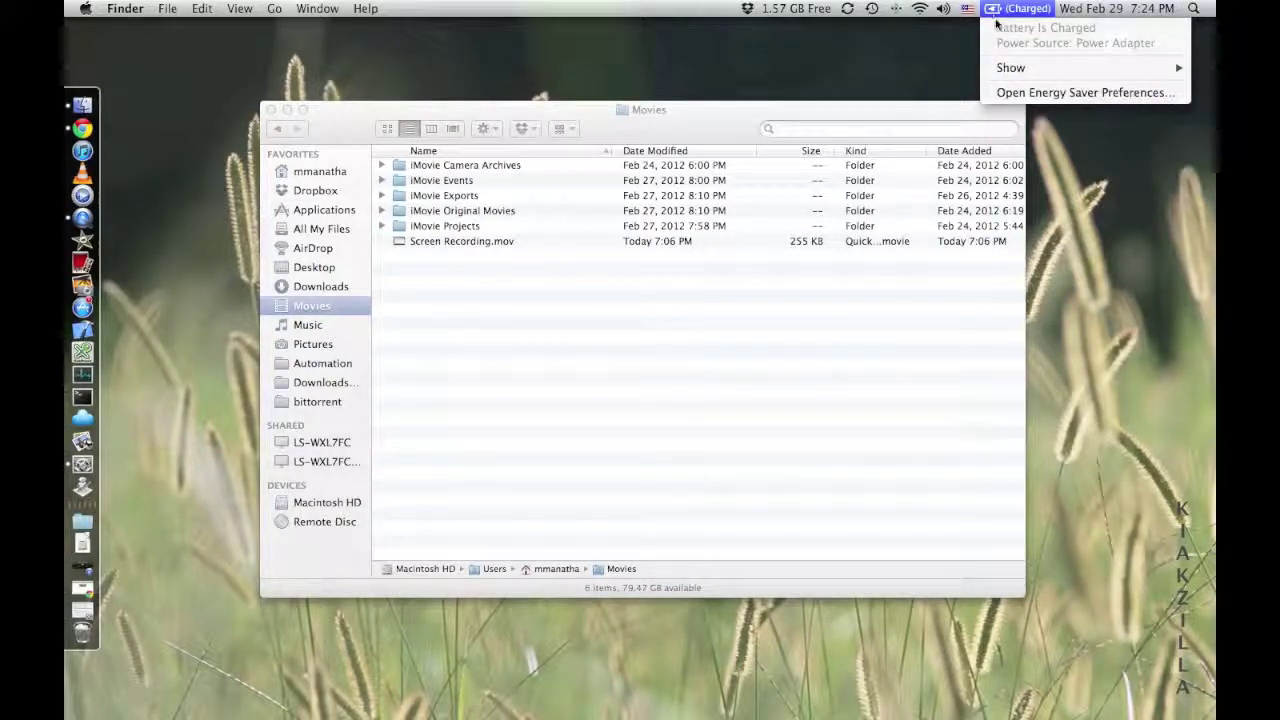
mouse_move(1017, 75)
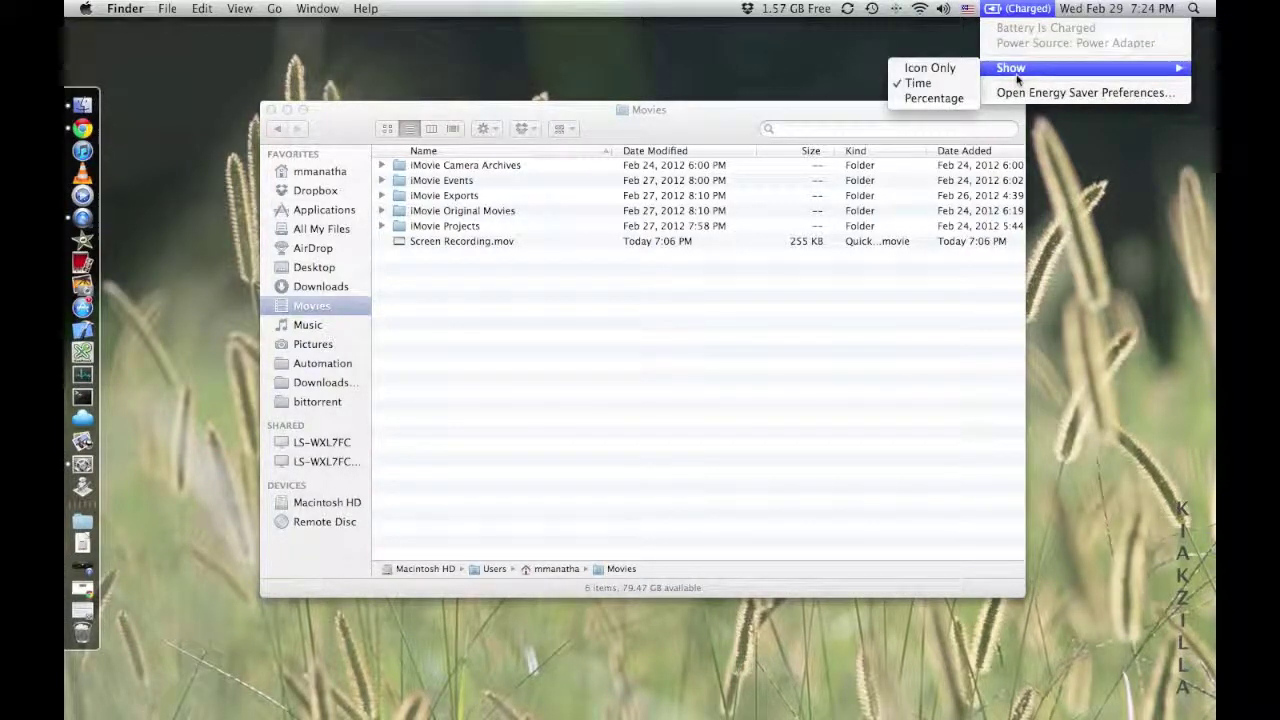
click(930, 68)
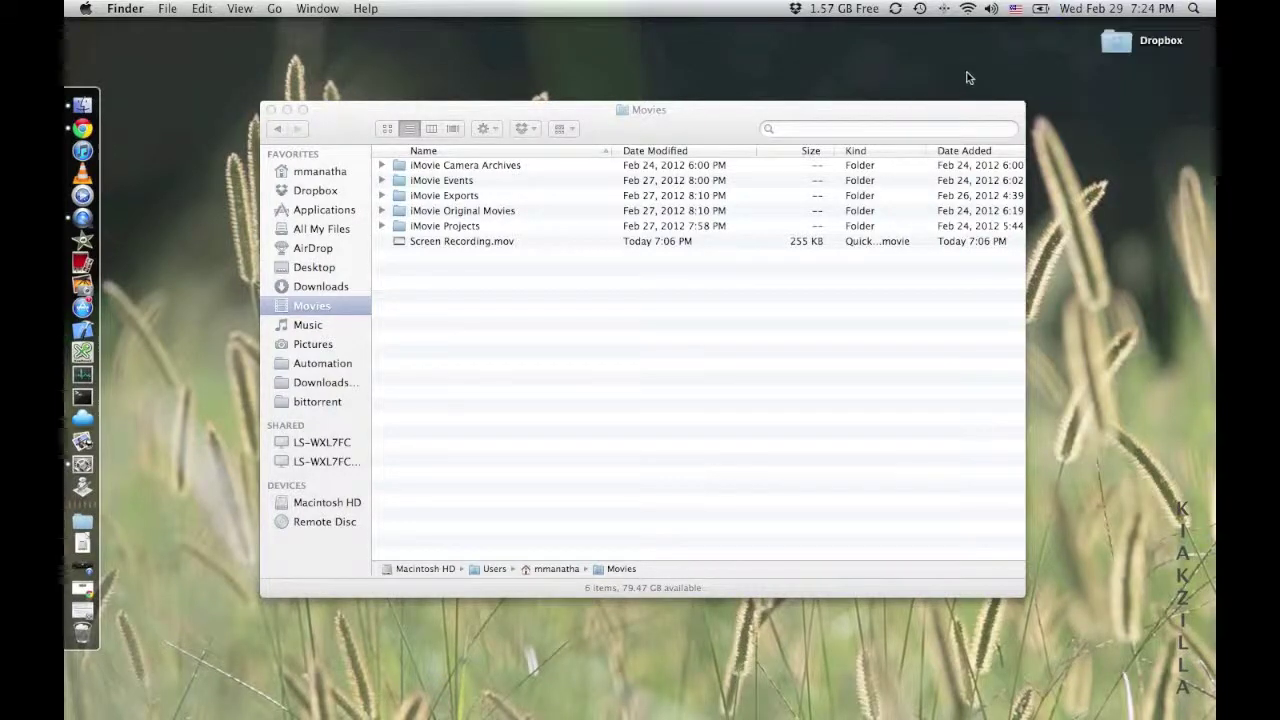
- Set the battery status to show Time
click(1013, 12)
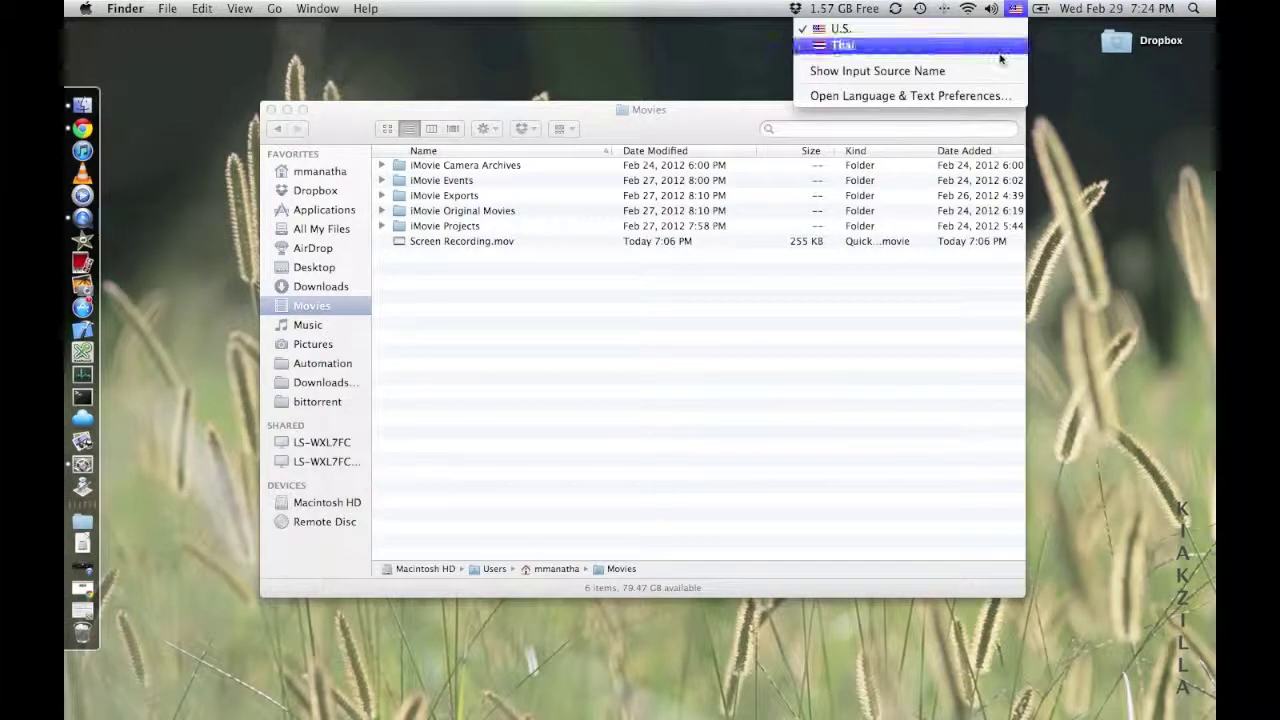
mouse_move(1040, 10)
mouse_move(1030, 68)
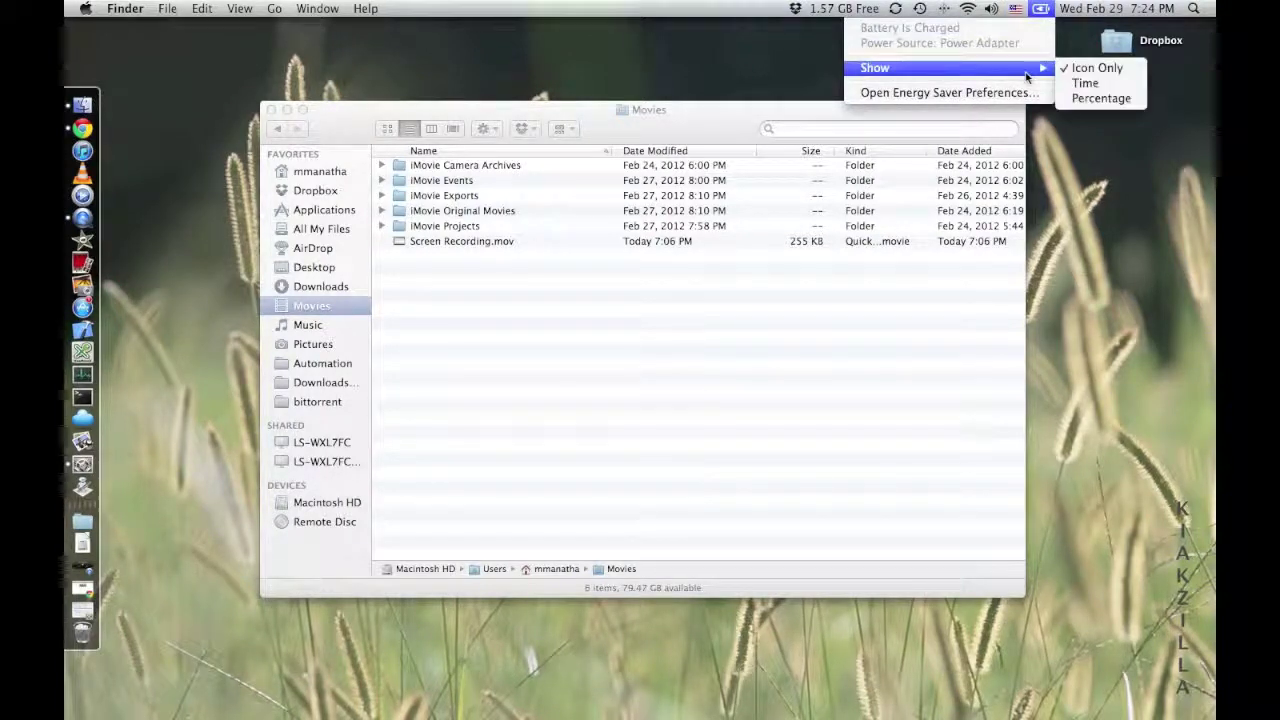
click(1090, 80)
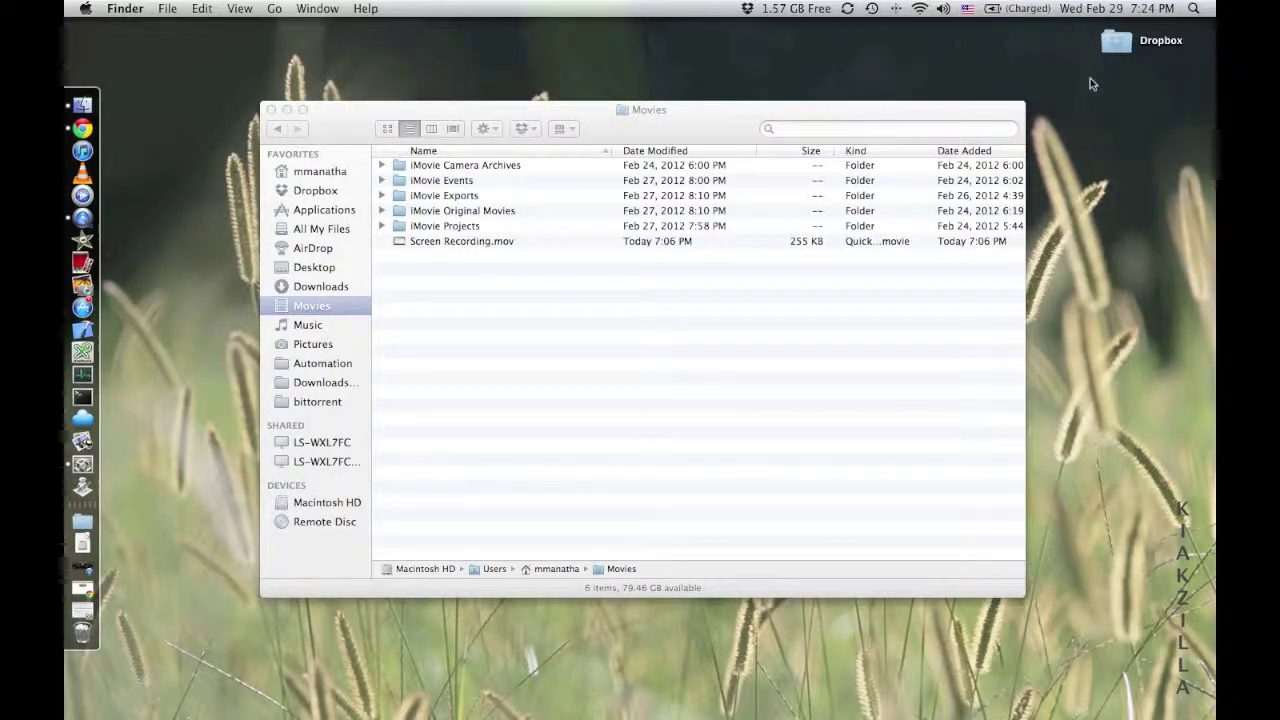
- Set the battery status to show Percentage
click(1030, 9)
mouse_move(1042, 68)
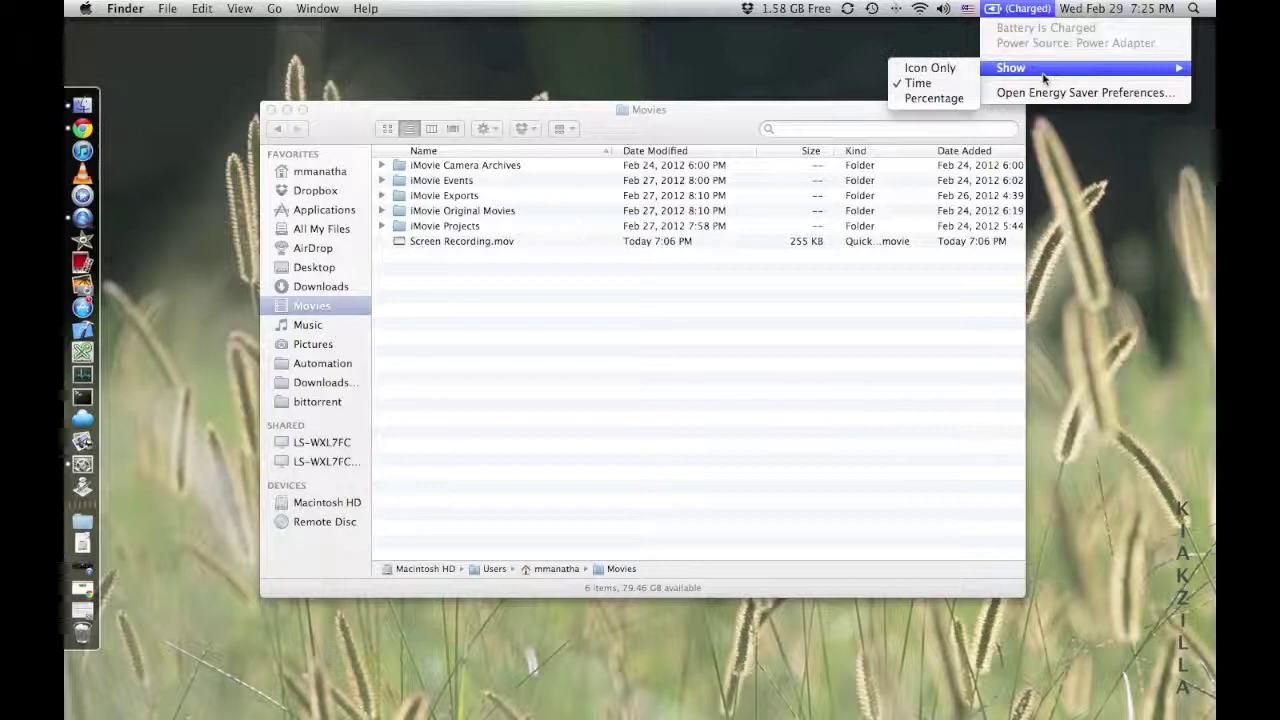
click(940, 99)
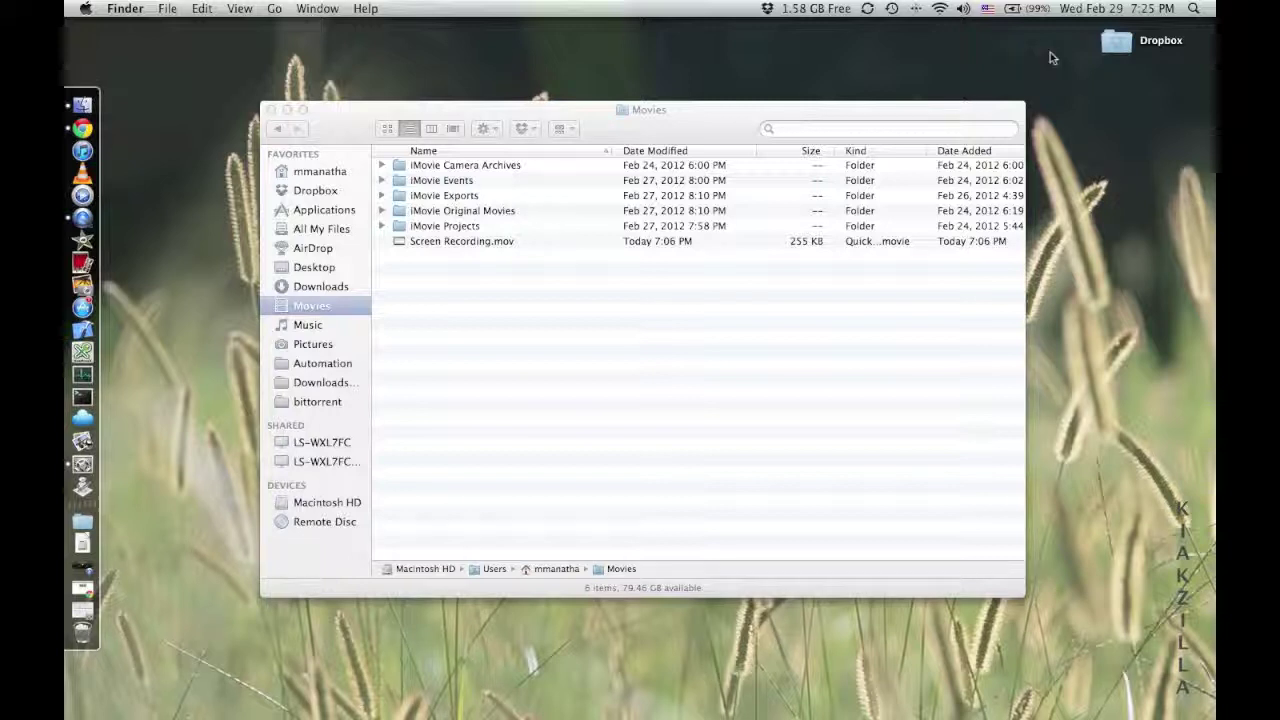
- Switch the clock to the analog view and back to the digital view
click(1101, 9)
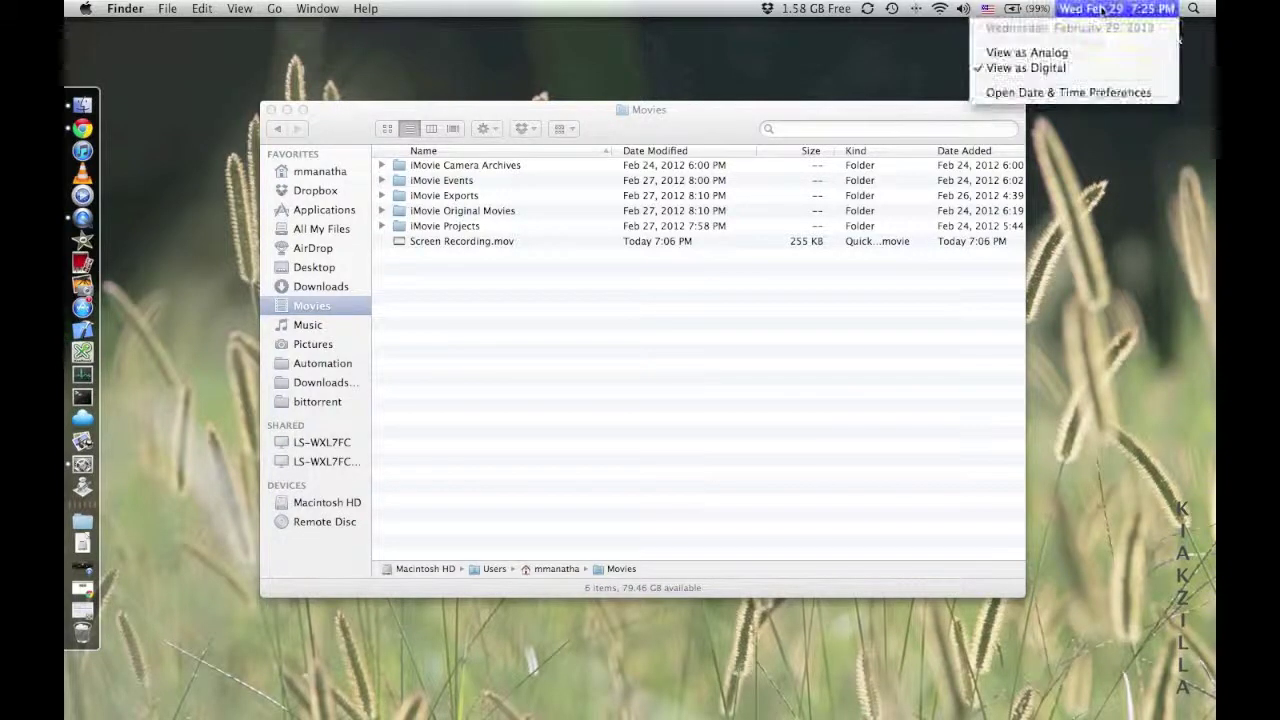
click(1040, 55)
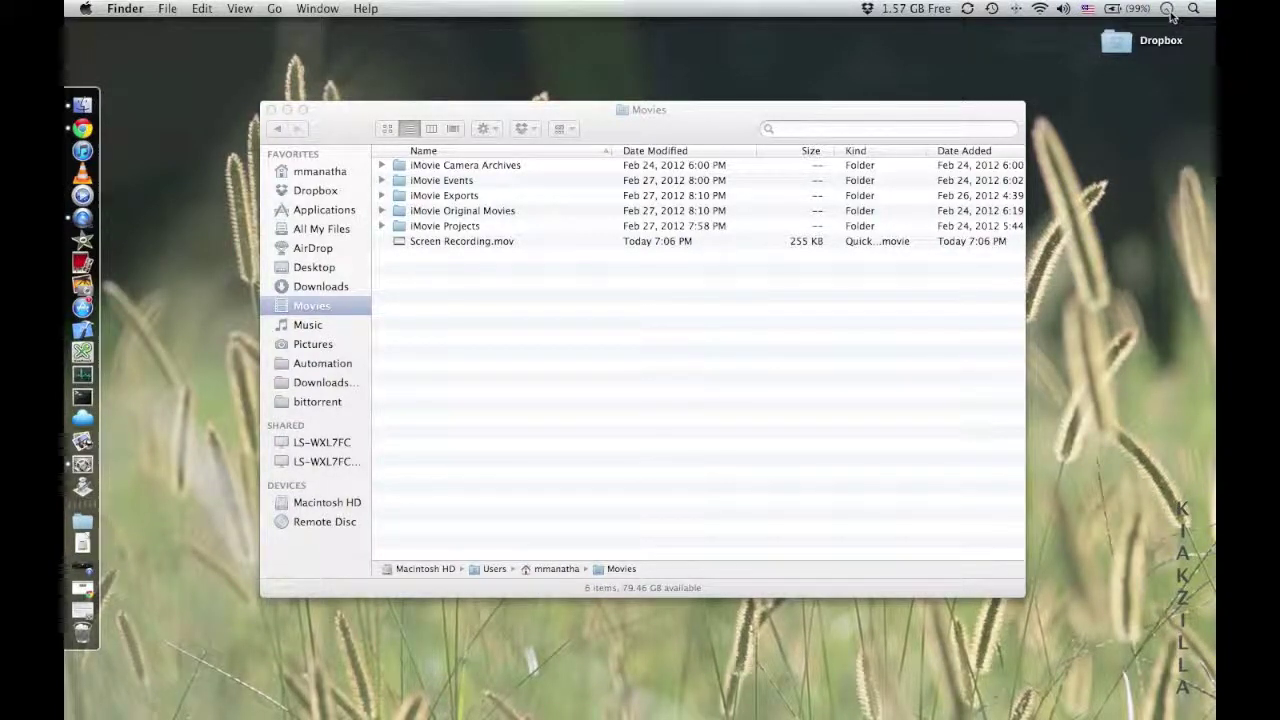
click(1168, 9)
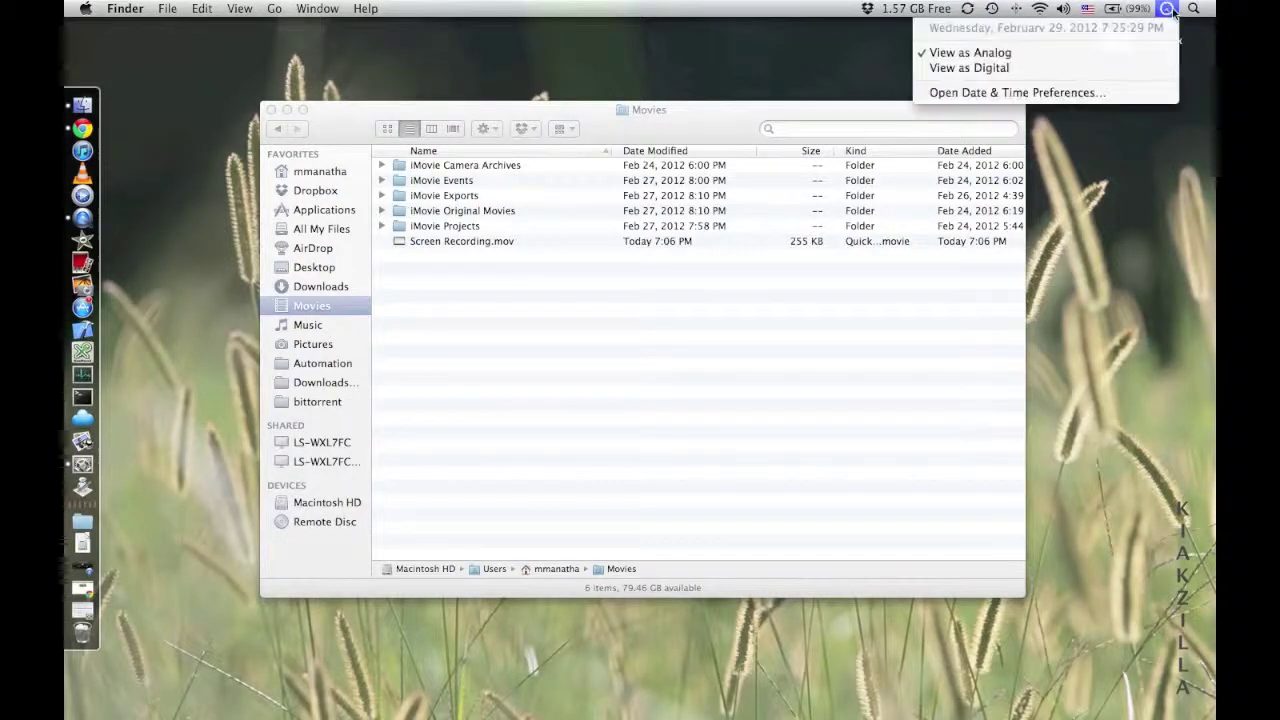
click(1140, 67)
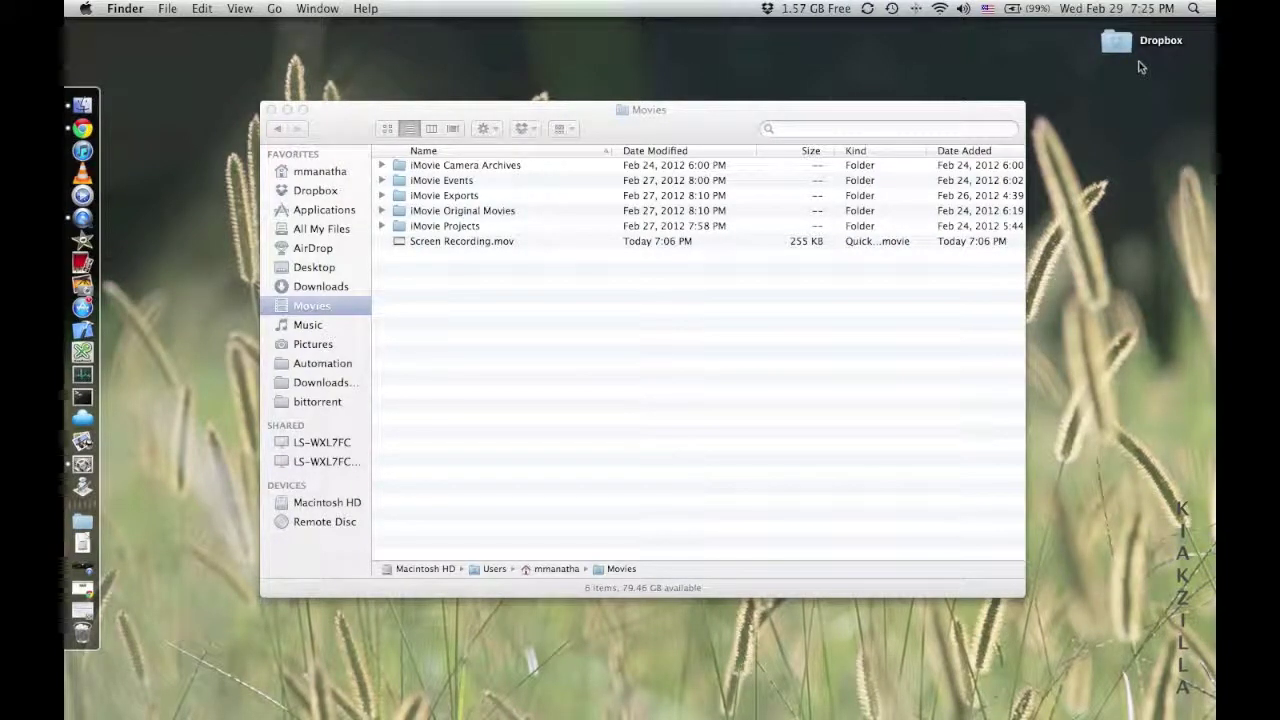
- Search Spotlight for "scree" and look over the matching folders, images and movies
click(1193, 9)
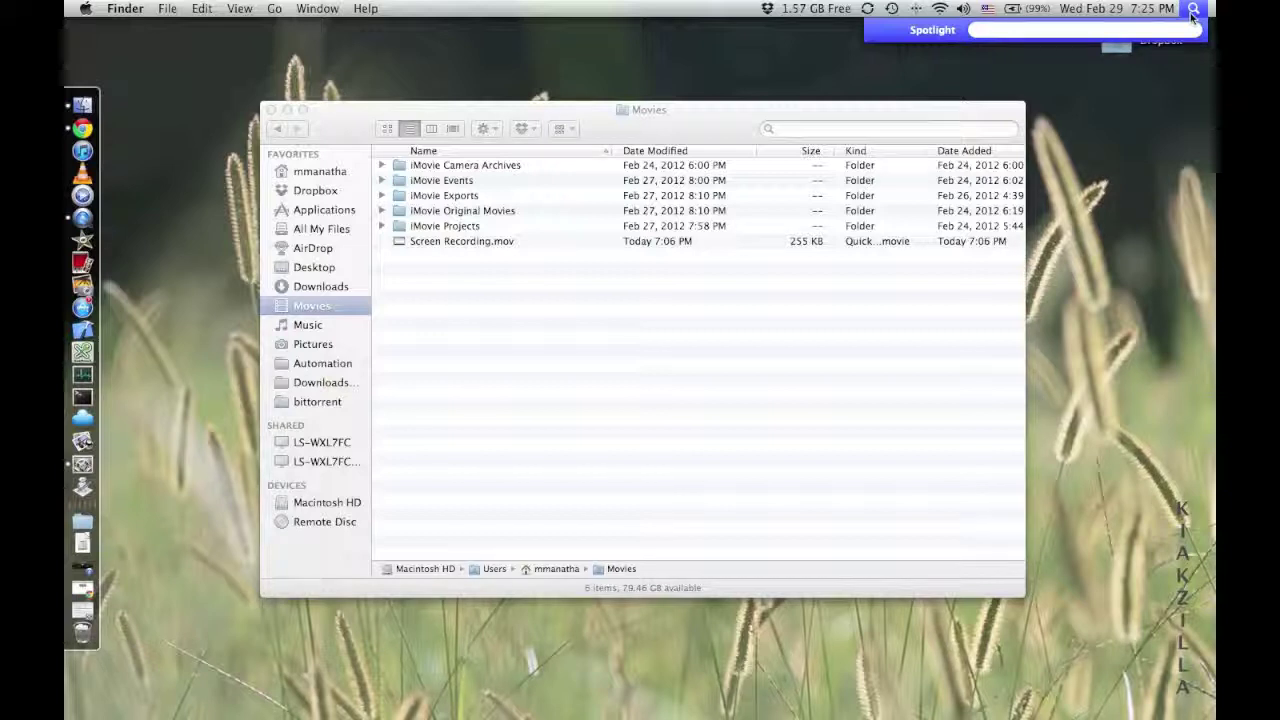
text(s)
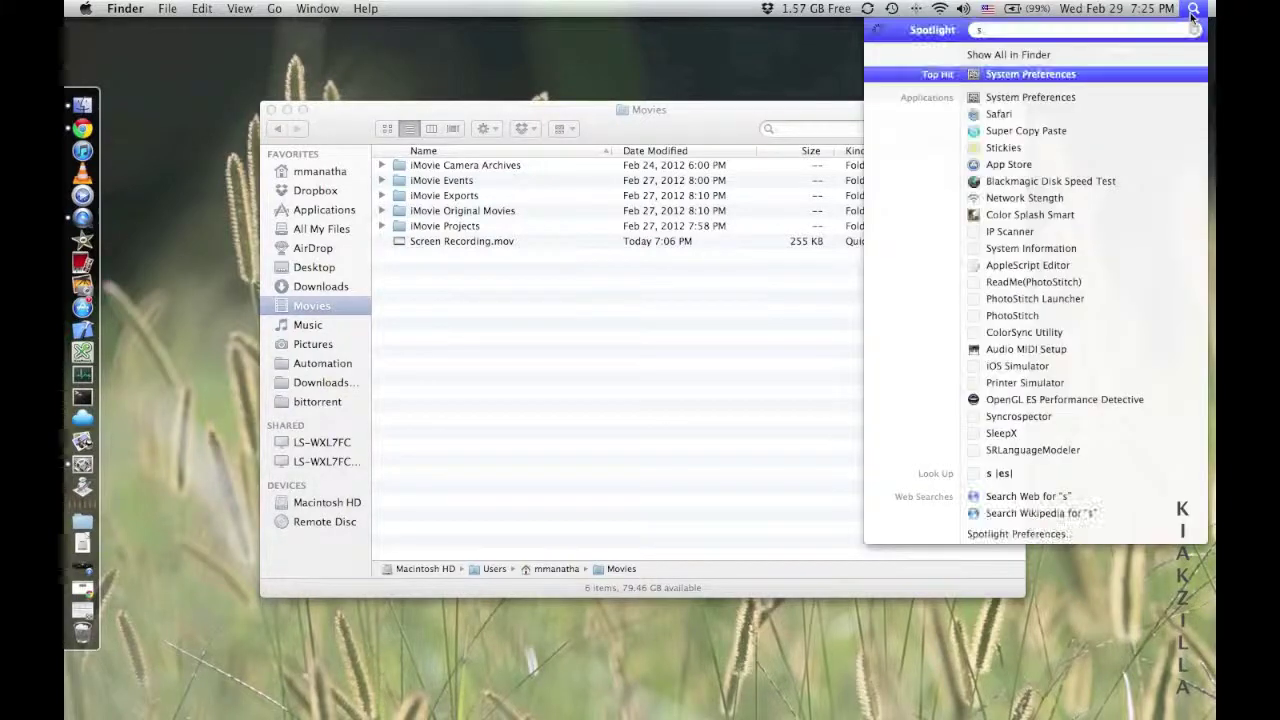
text(cree)
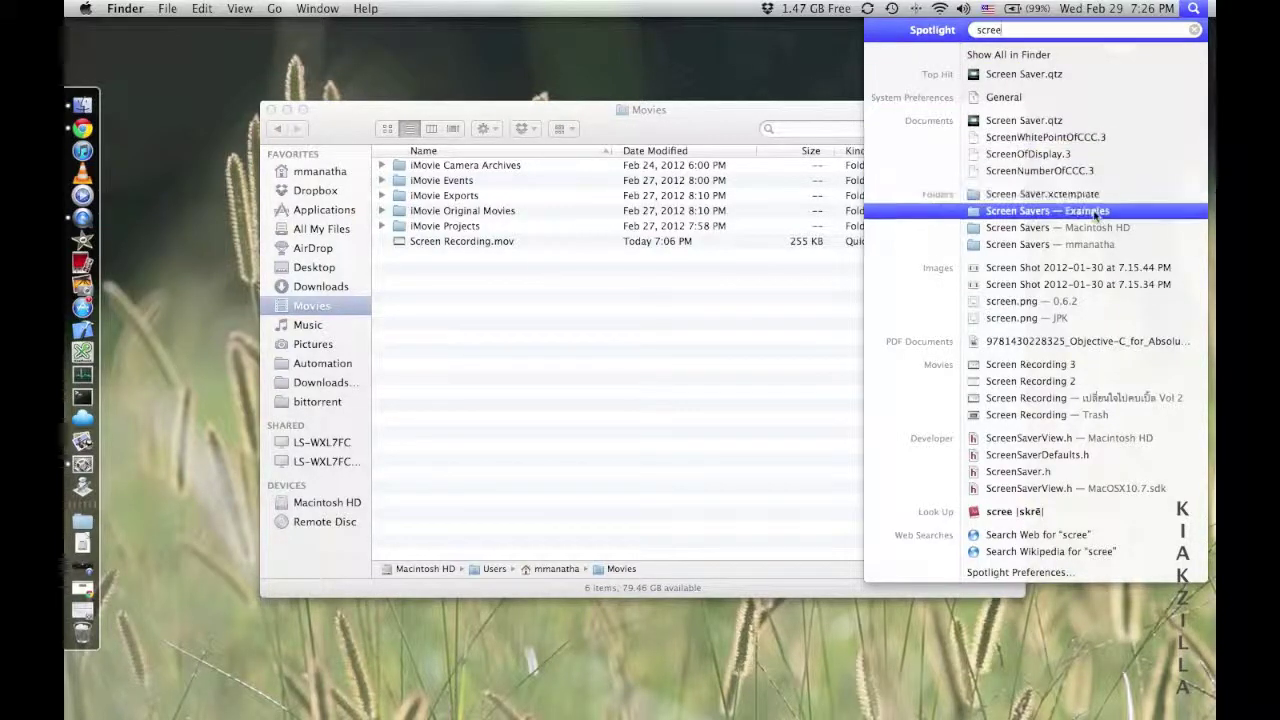
mouse_move(1083, 259)
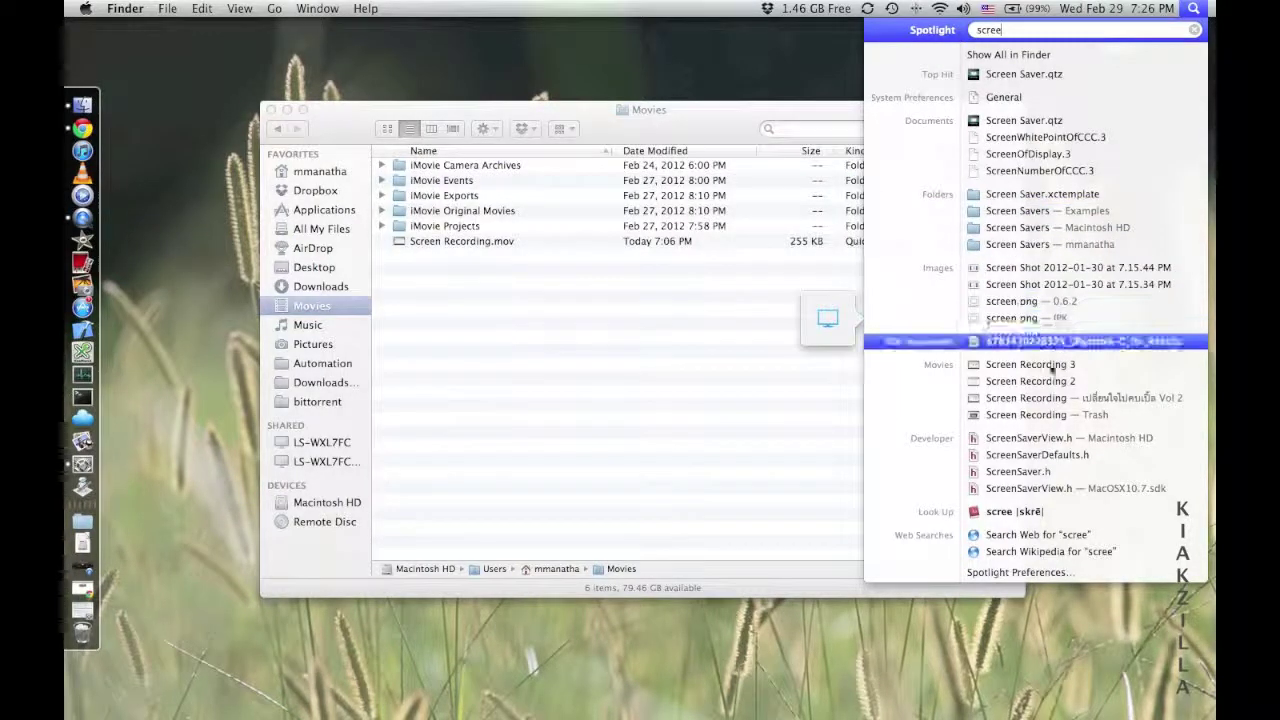
- Replace the Spotlight search with "love" and open the word's definition in Dictionary
double_click(1023, 34)
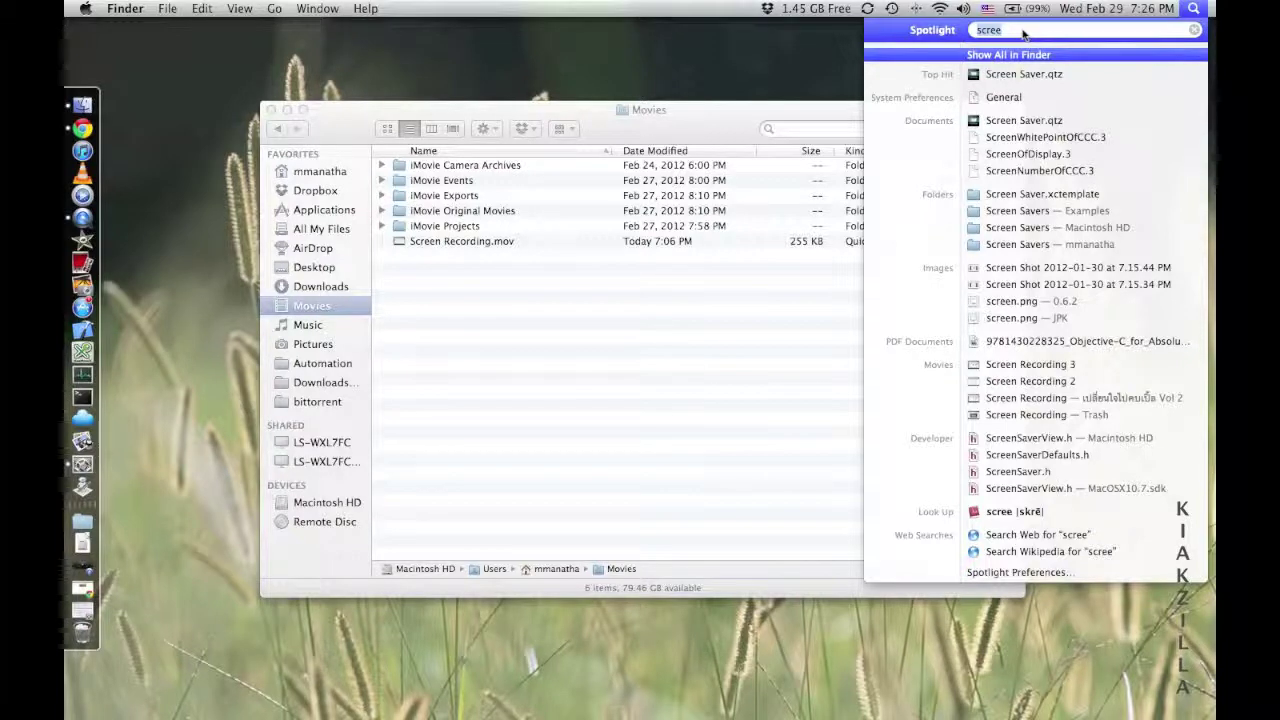
key(BackSpace)
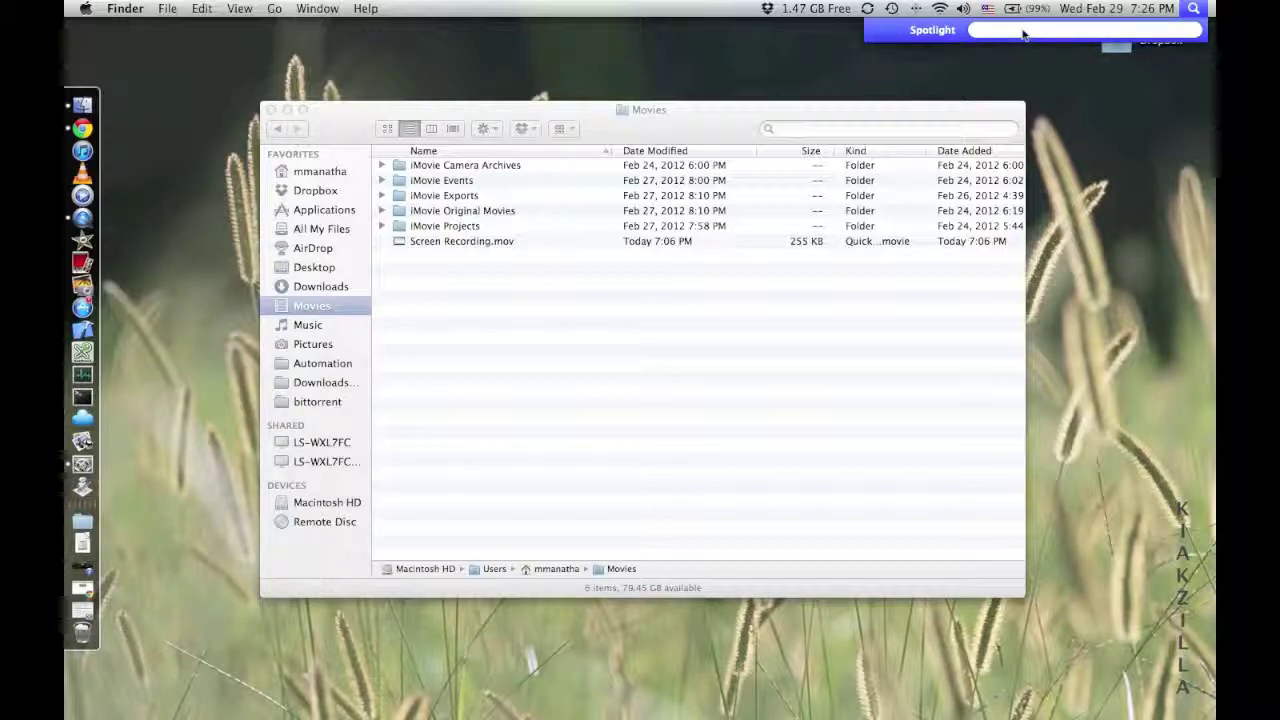
text(love)
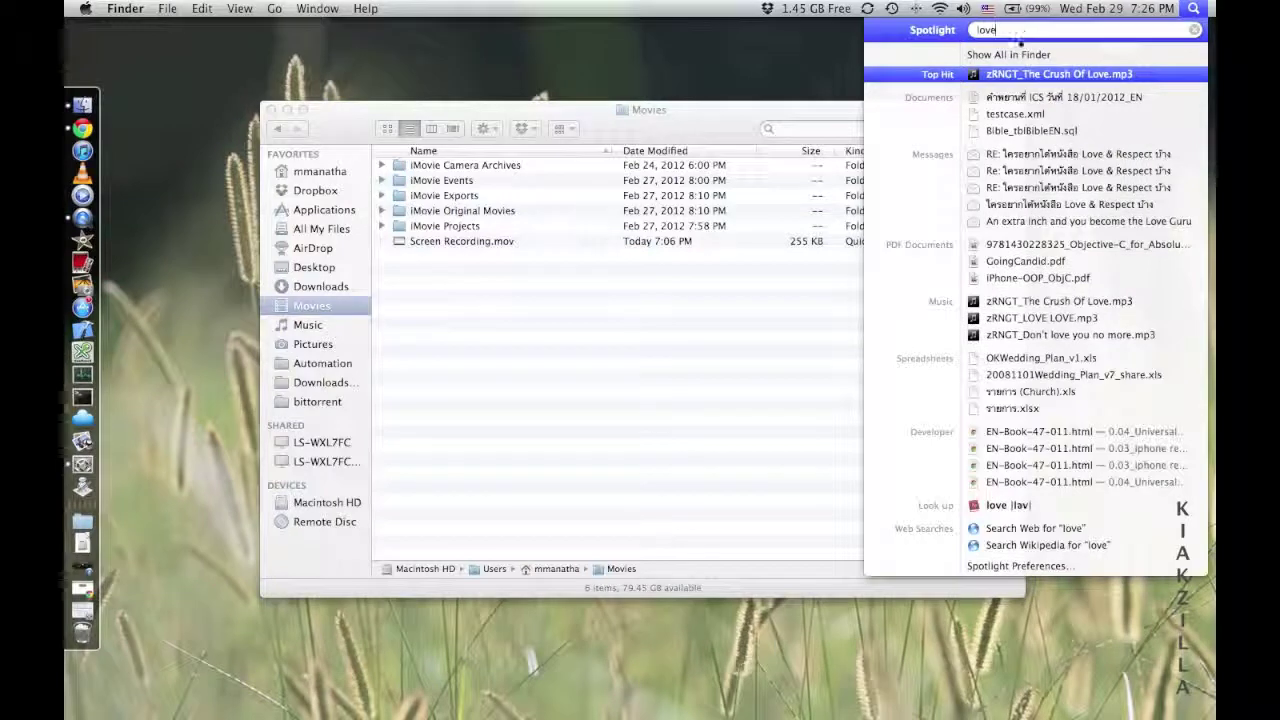
click(1007, 508)
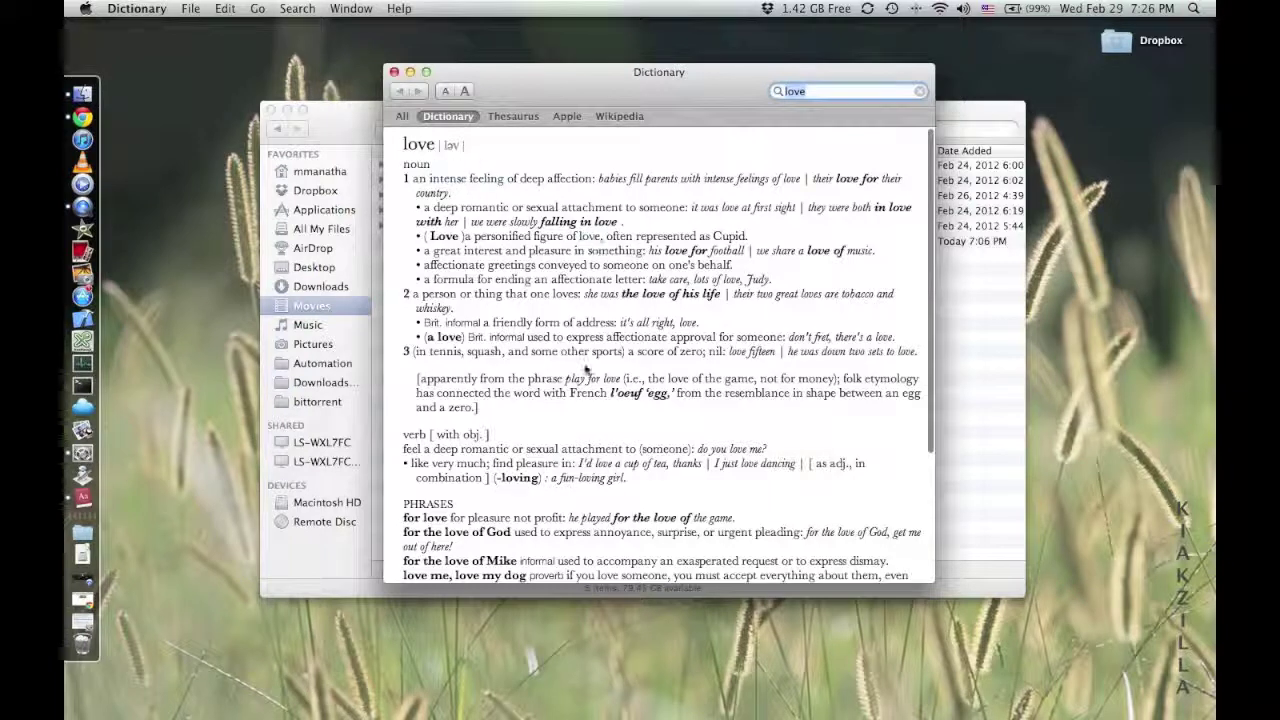
- Review the PDF matches for "love" in Spotlight, and search for "vlc" to launch the VLC application
click(1195, 9)
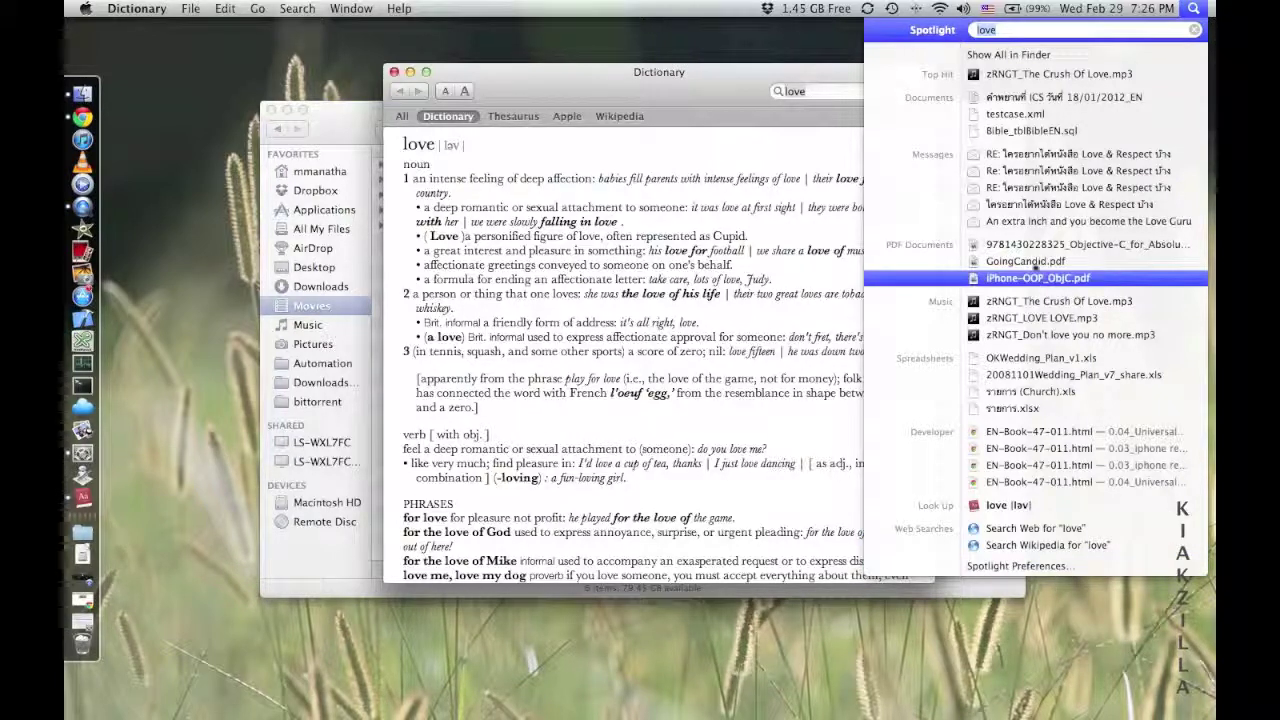
mouse_move(1030, 246)
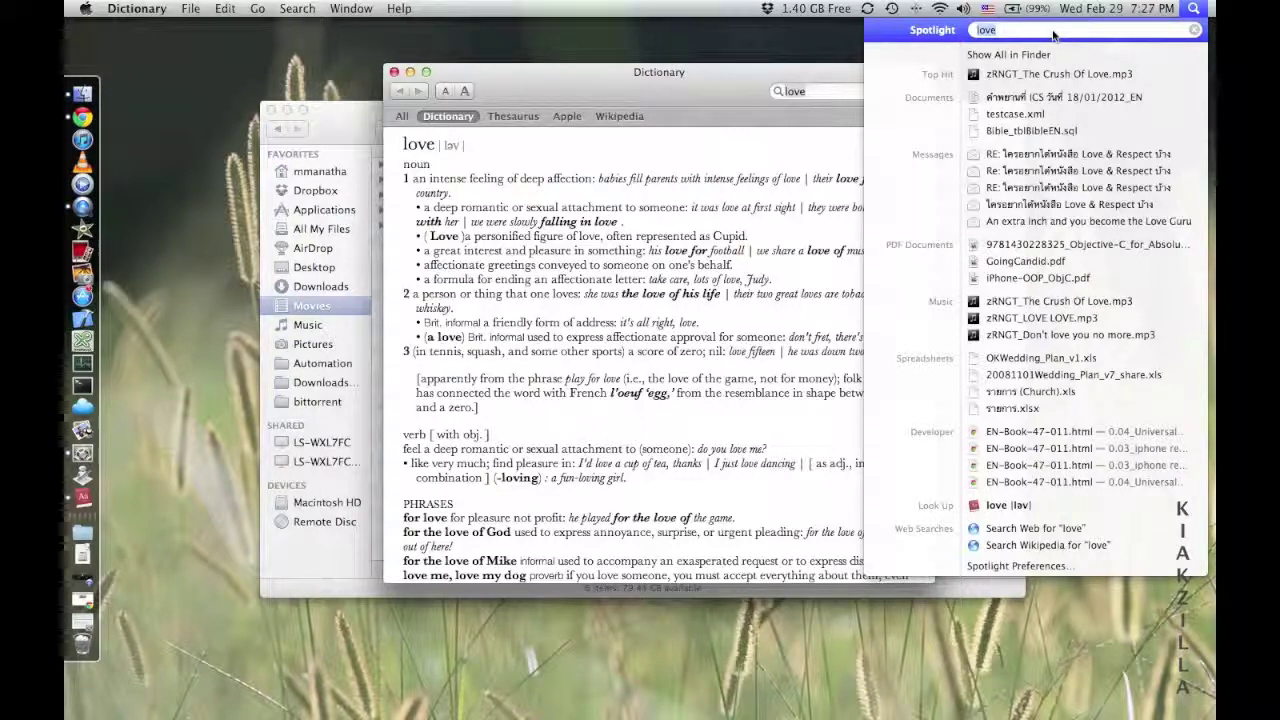
text(v)
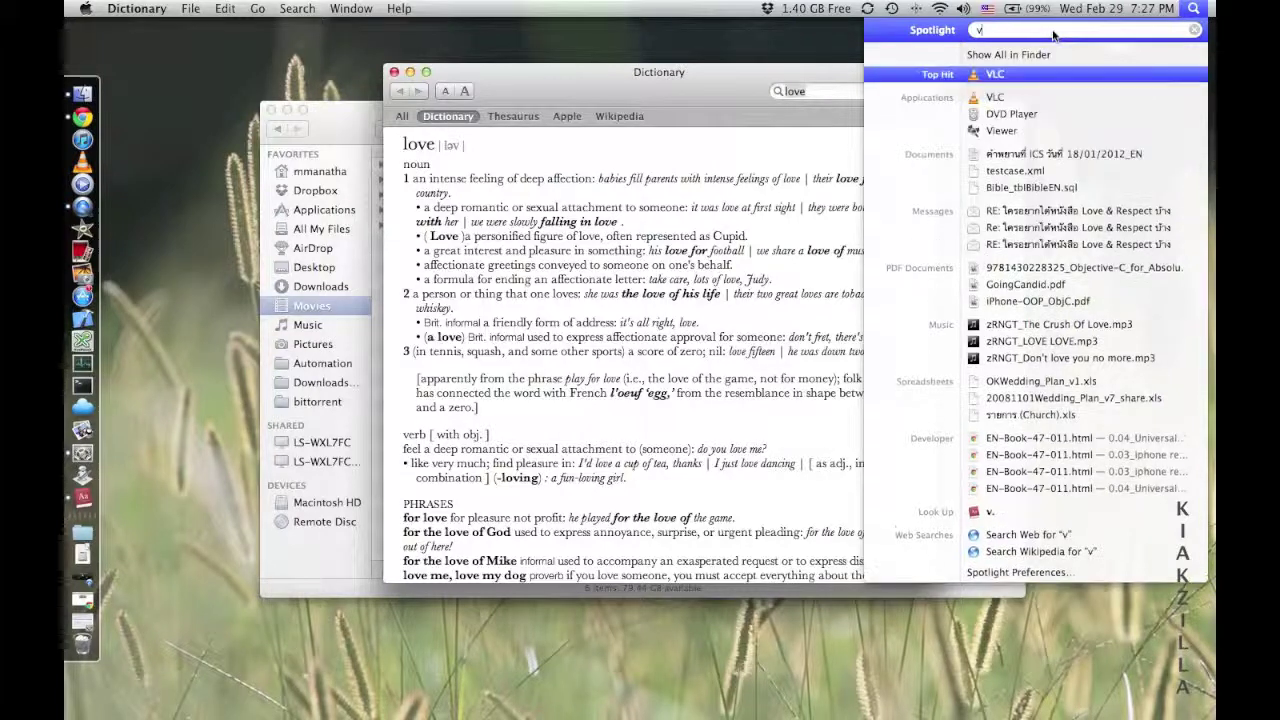
text(lc)
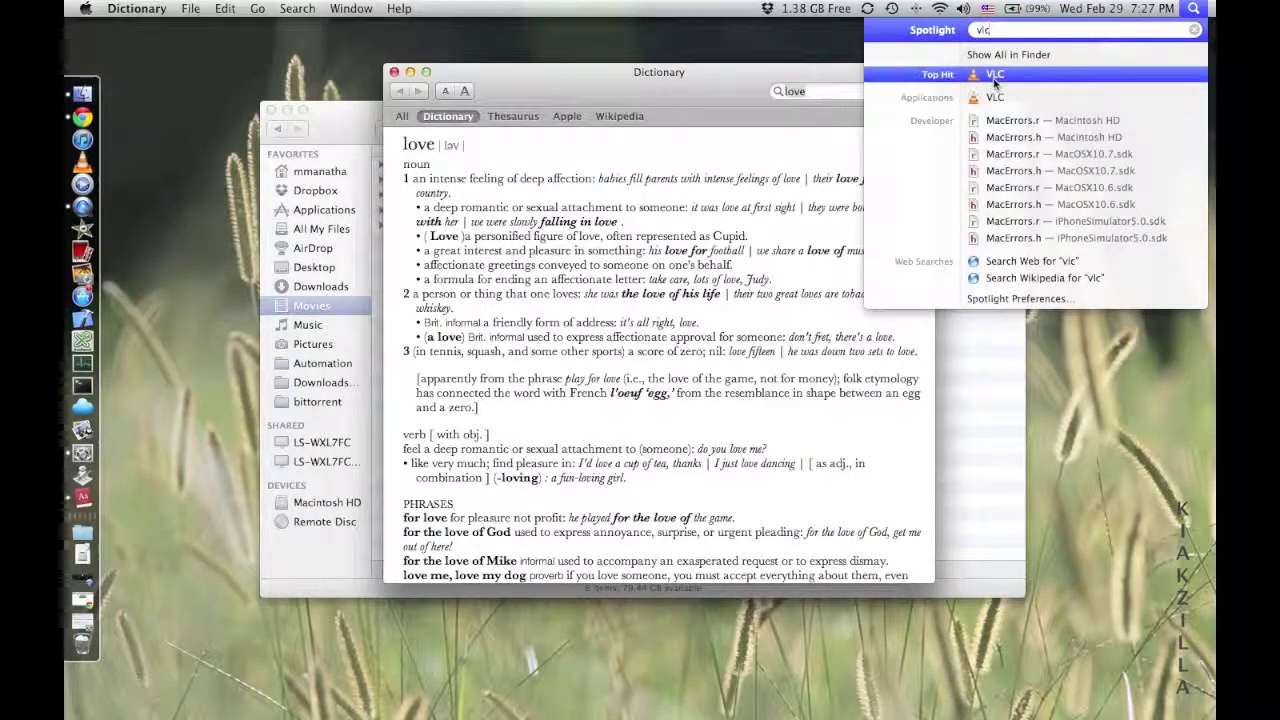
click(997, 100)
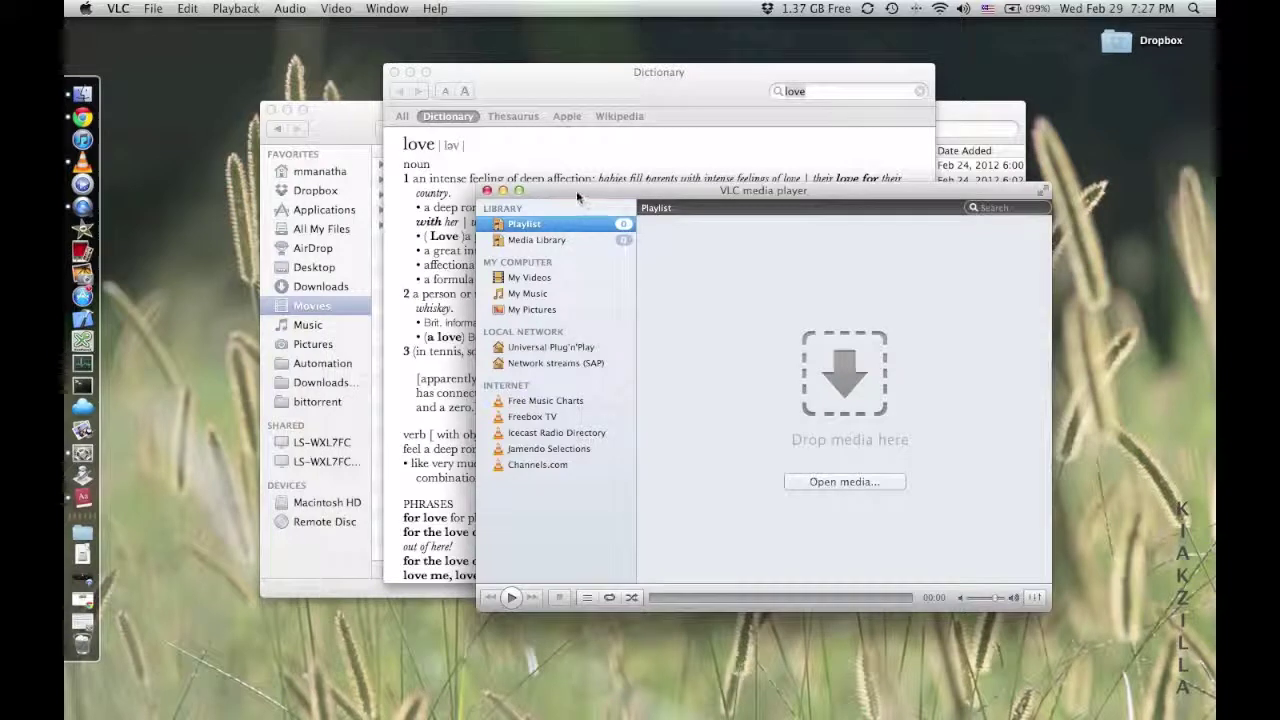
- Move the VLC window slightly lower, and quit both VLC and Dictionary
drag(579, 192, 543, 251)
key(super+q)
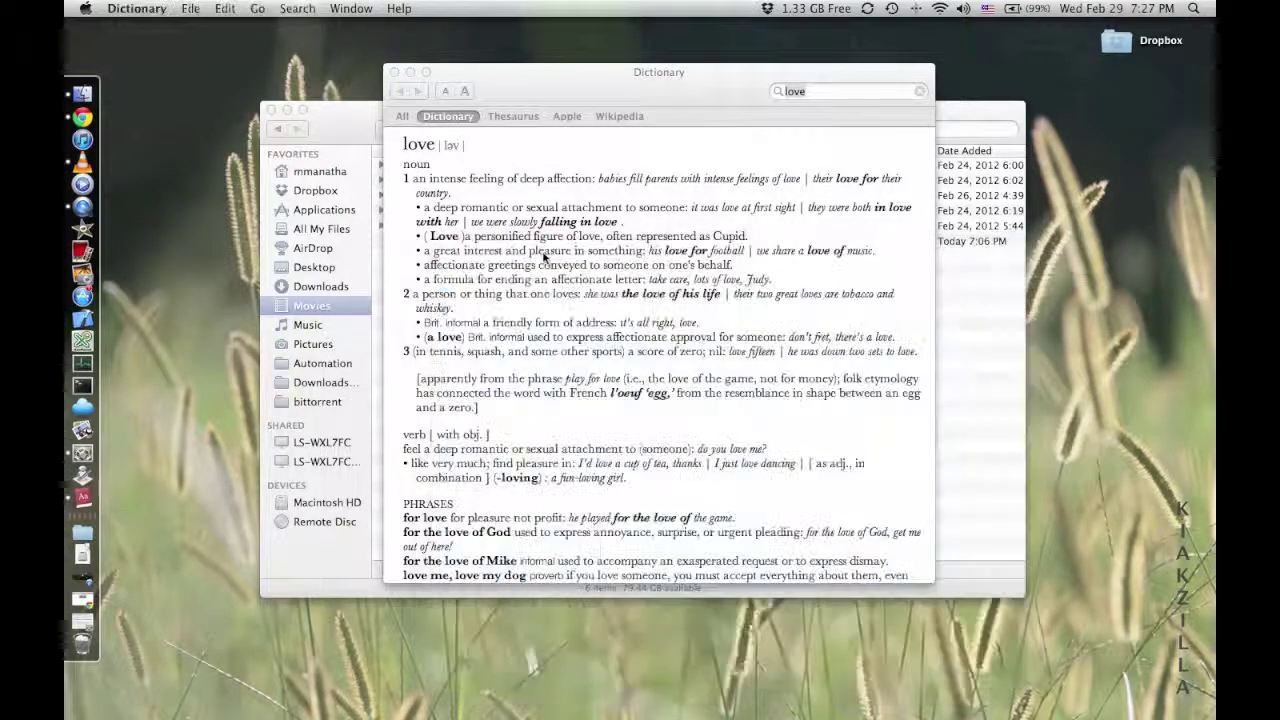
click(601, 85)
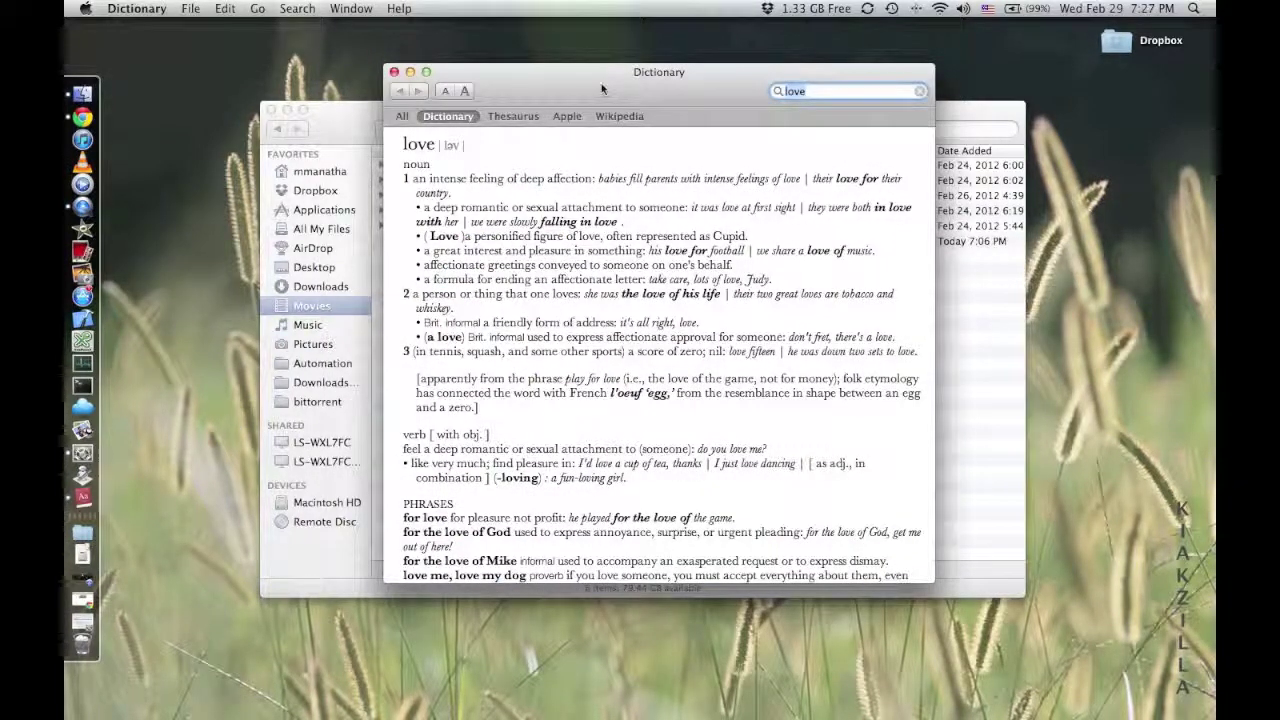
key(super+q)
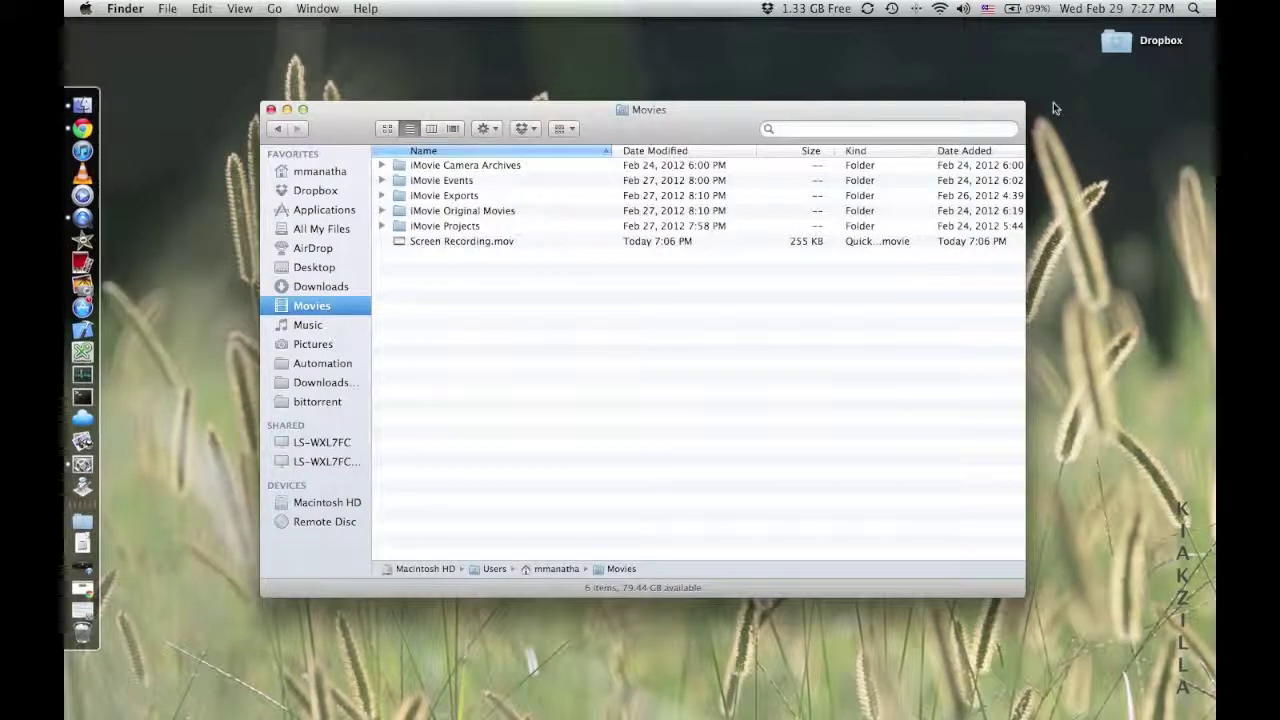
- Clear the previous search term from Spotlight and close Spotlight
click(1194, 9)
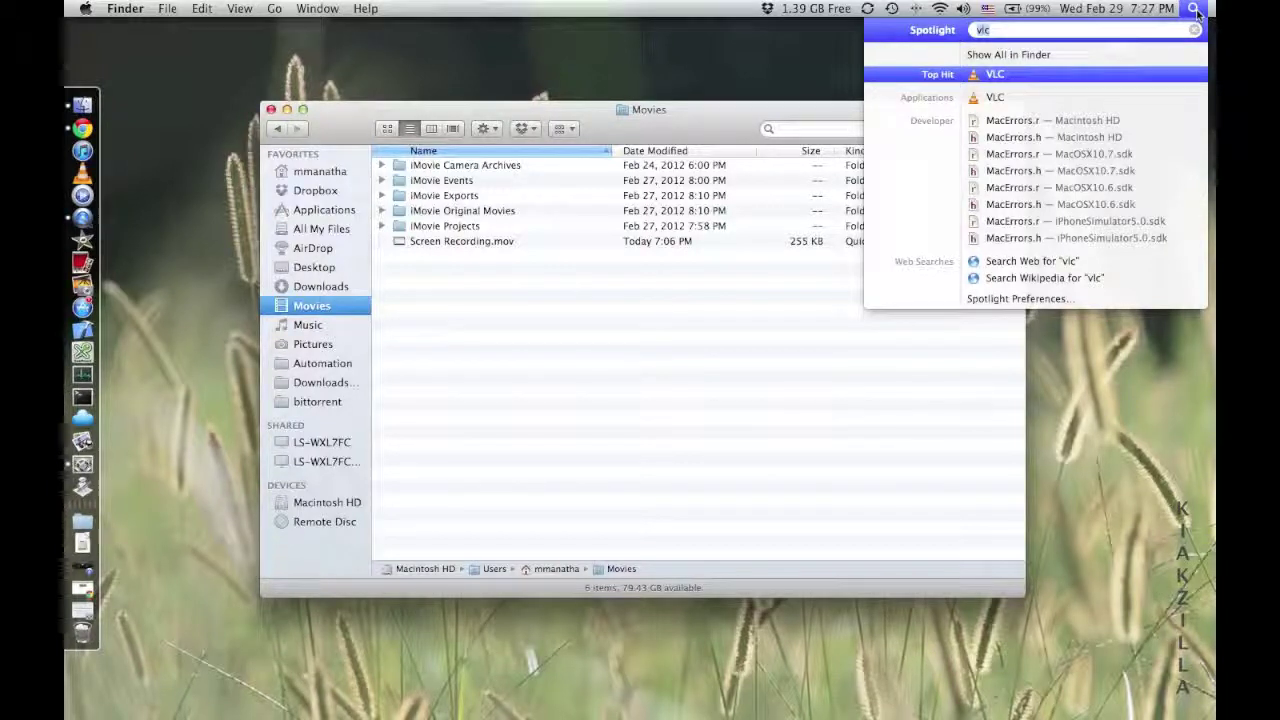
key(BackSpace)
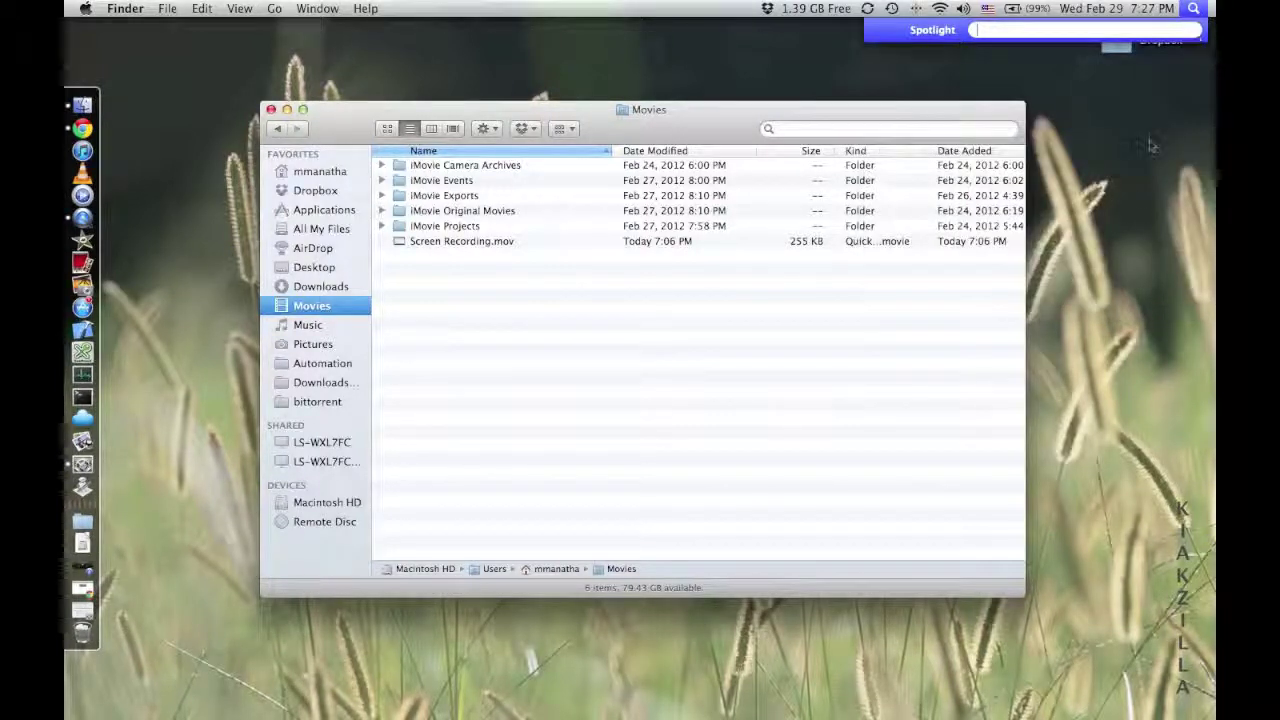
key(Escape)
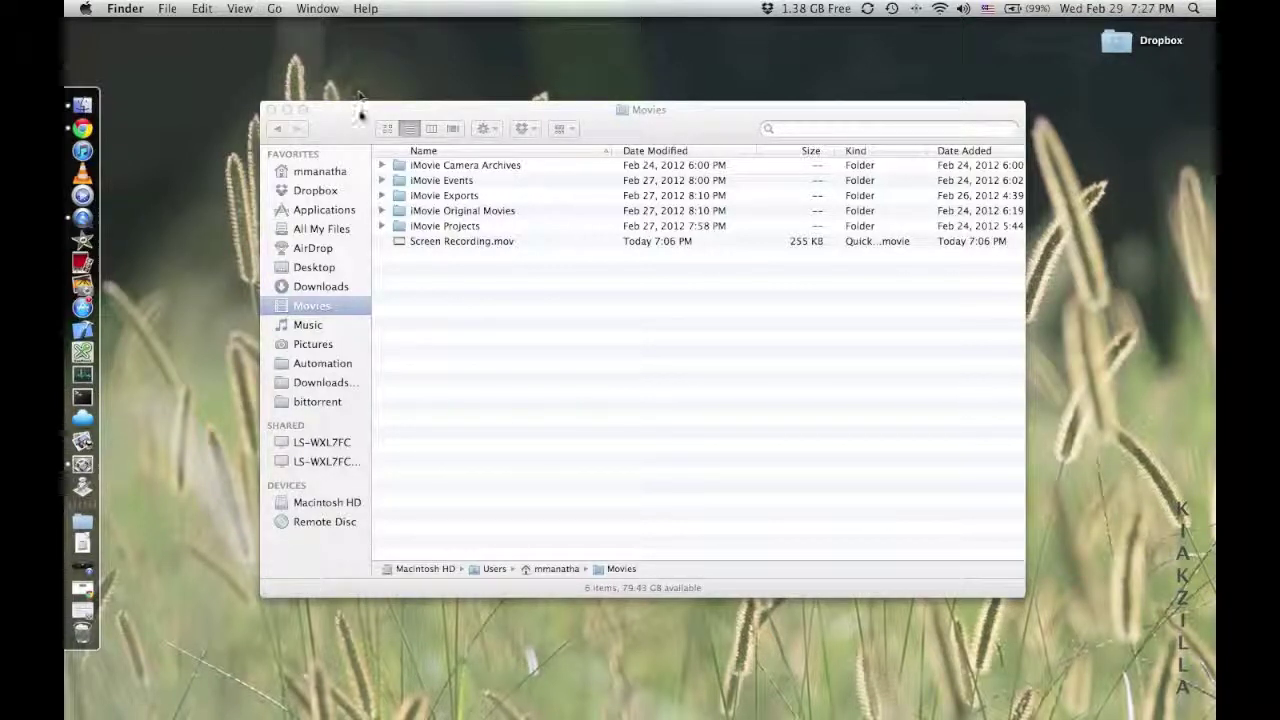
- Move the Movies window down and to the right on the desktop, and switch to the minimized QuickTime Player window
drag(360, 114, 482, 197)
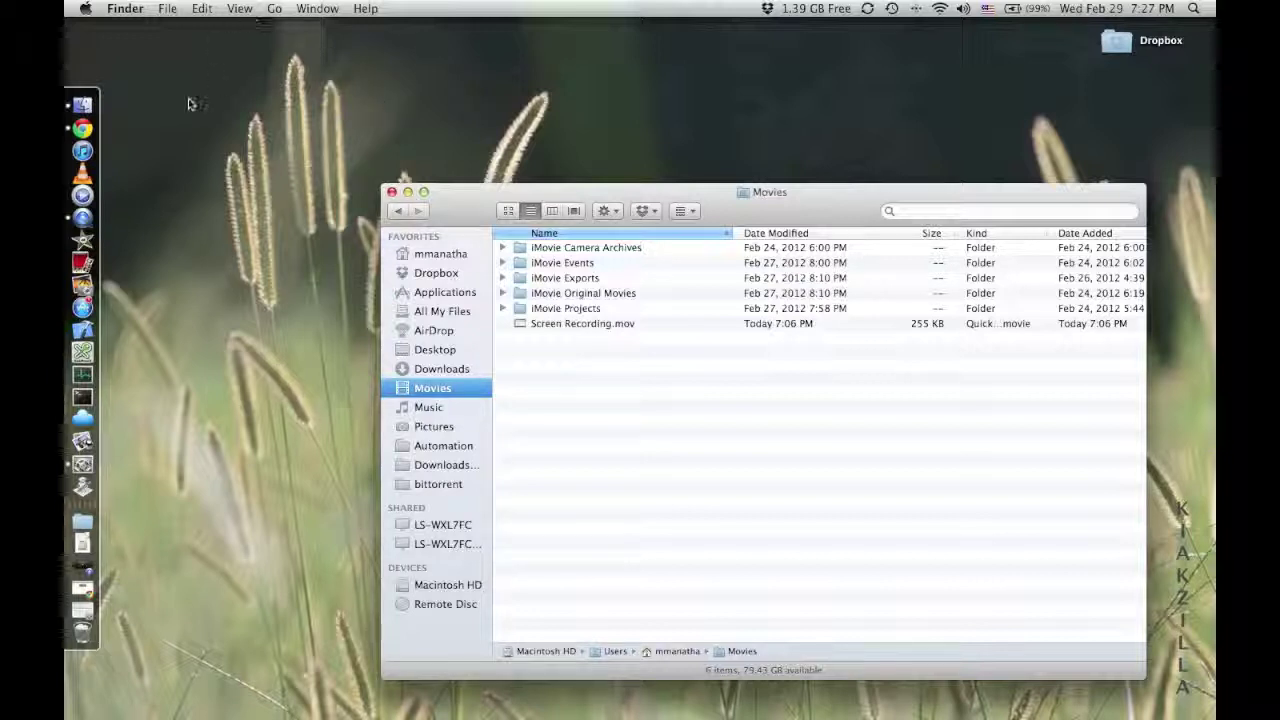
click(106, 568)
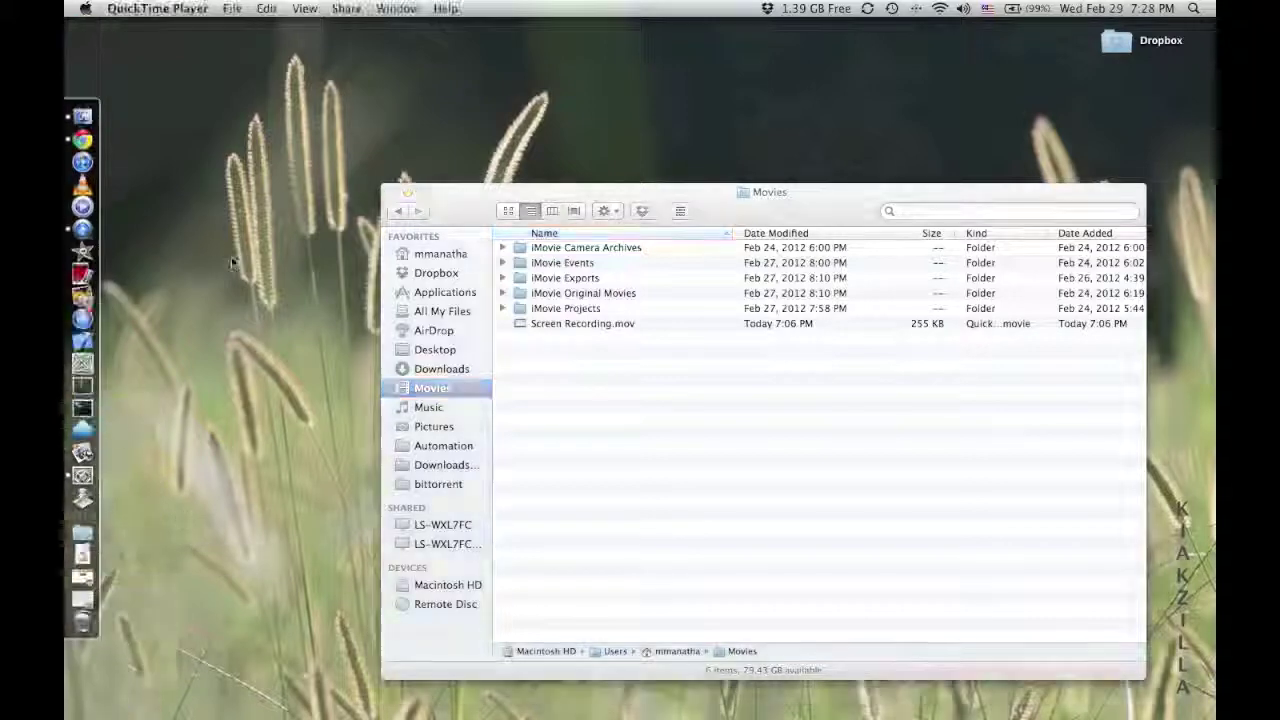